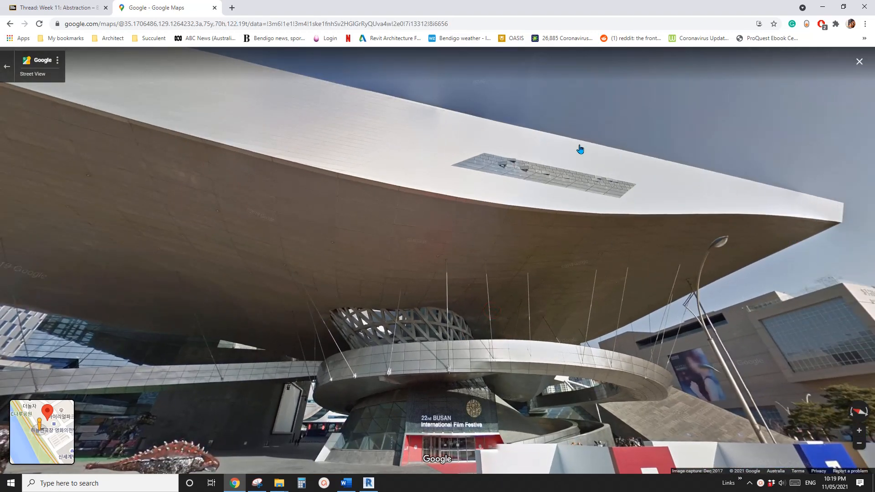
Examine the cinema centre's cantilevered roof from the main road in Street View, following the road past the building to the open lot.
left_click_drag(476, 165, 630, 199)
left_click_drag(454, 192, 523, 175)
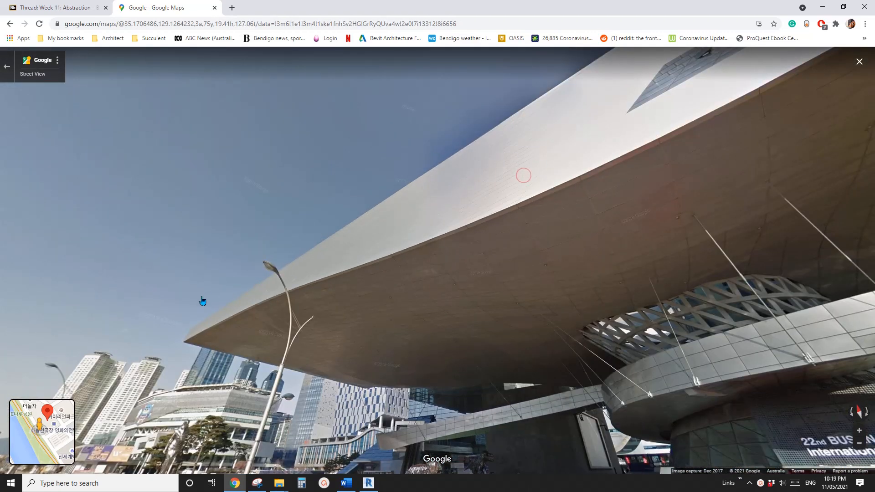
key("Right")
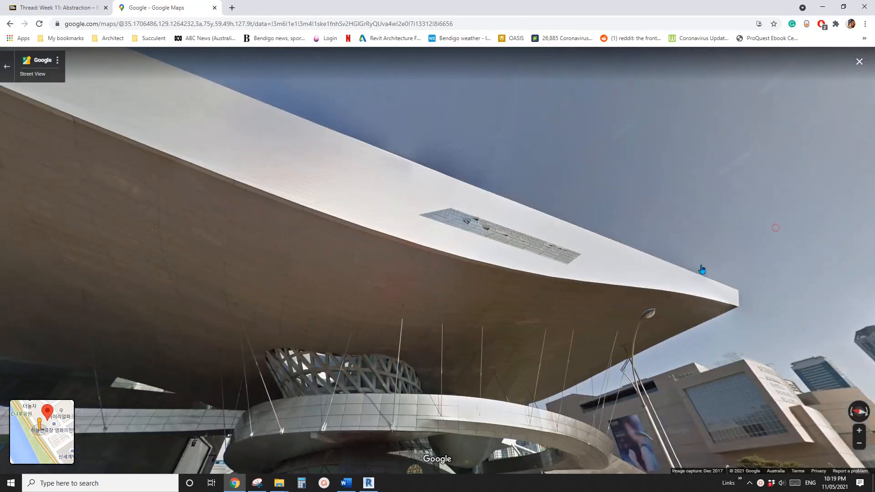
left_click_drag(378, 223, 401, 314)
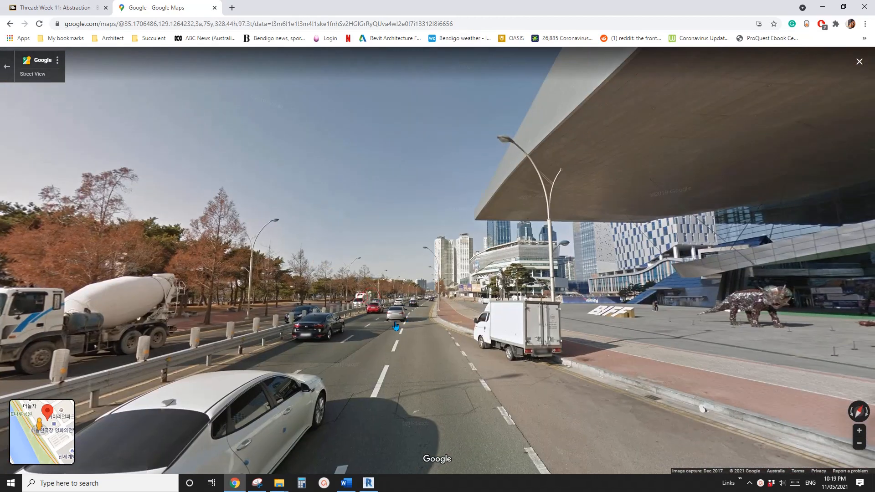
left_click(403, 321)
left_click(407, 331)
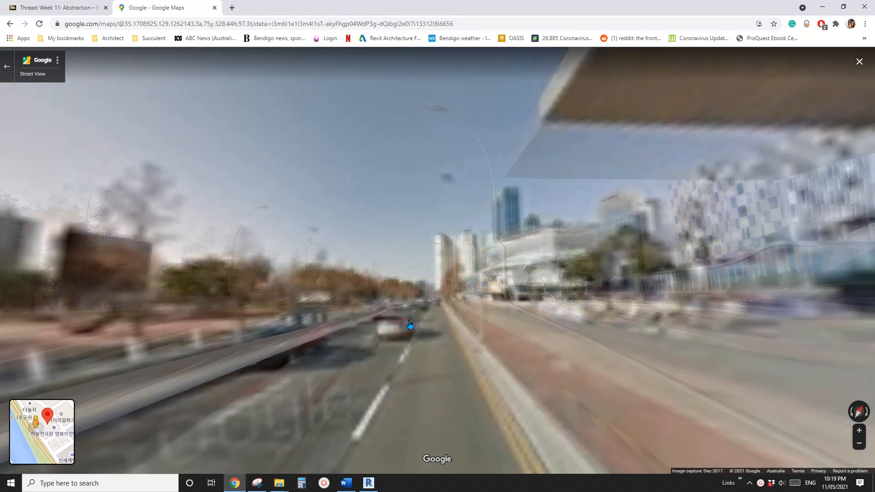
left_click(410, 320)
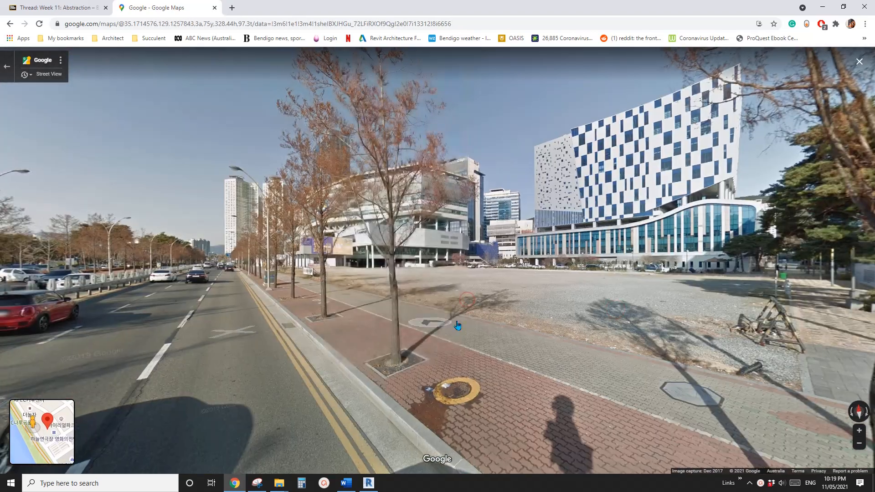
left_click(458, 326)
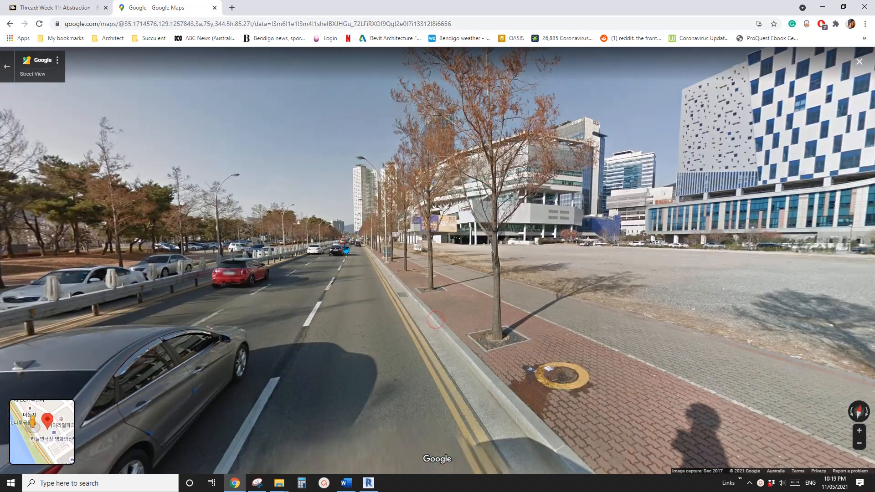
Go up the road to the Busan Global Webtoon tent, turn around and return to inspect the roof's underside.
left_click(346, 249)
left_click(217, 267)
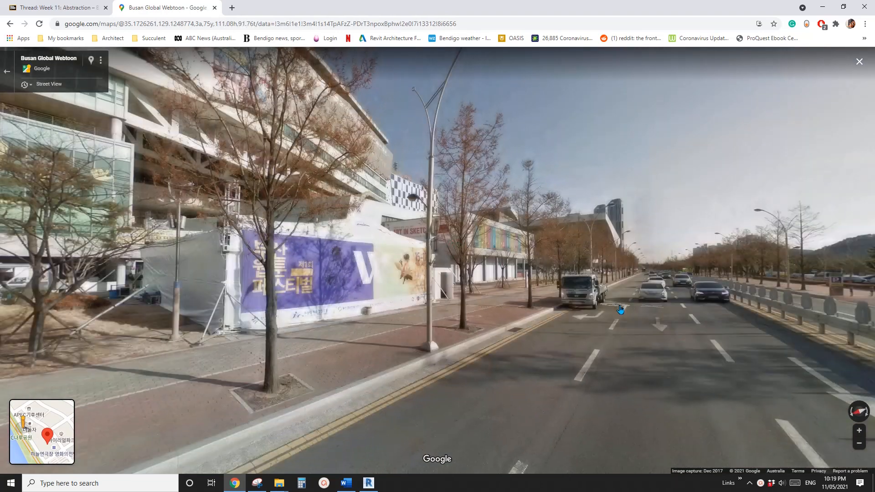
left_click(651, 317)
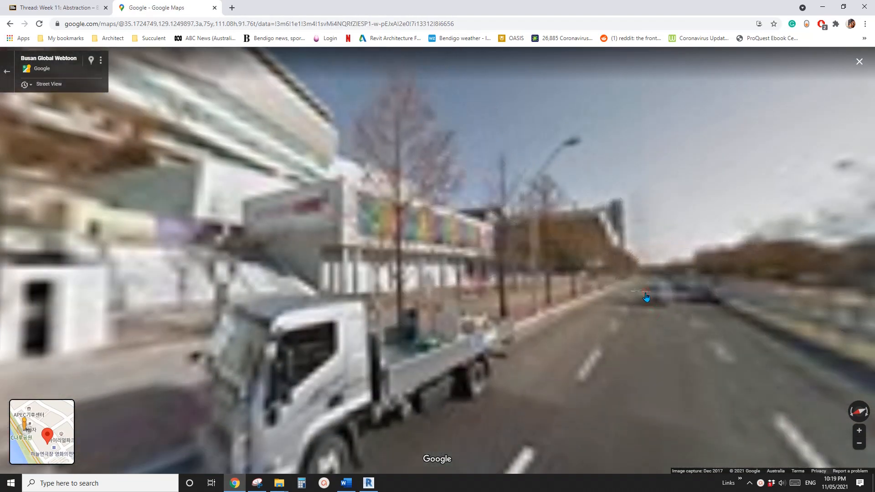
left_click(643, 298)
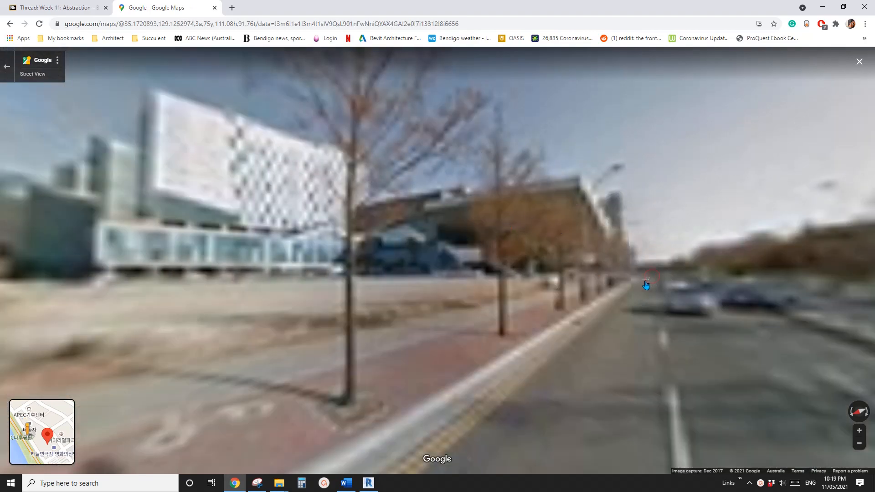
left_click(641, 285)
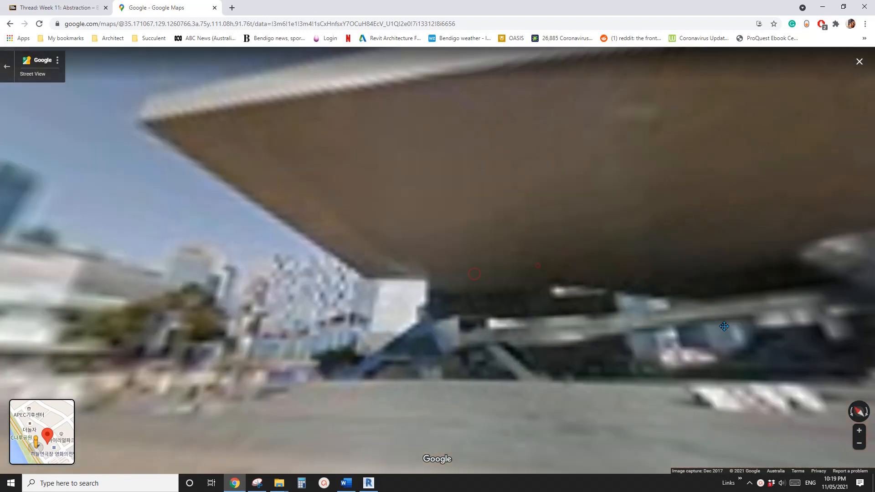
left_click_drag(724, 326, 676, 231)
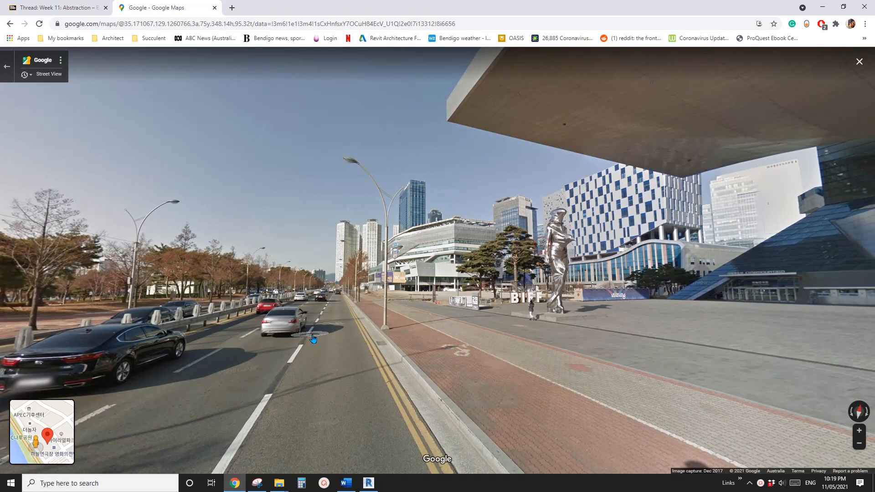
Inspect the shape of the roof end facing the open lot, both from close up and from farther along the road.
left_click(313, 334)
left_click_drag(587, 259, 411, 256)
left_click_drag(411, 256, 391, 379)
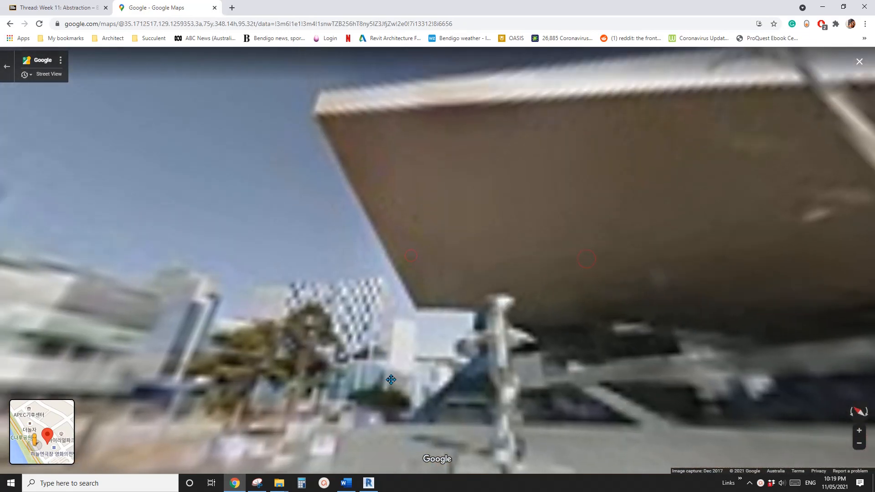
left_click_drag(371, 263, 624, 158)
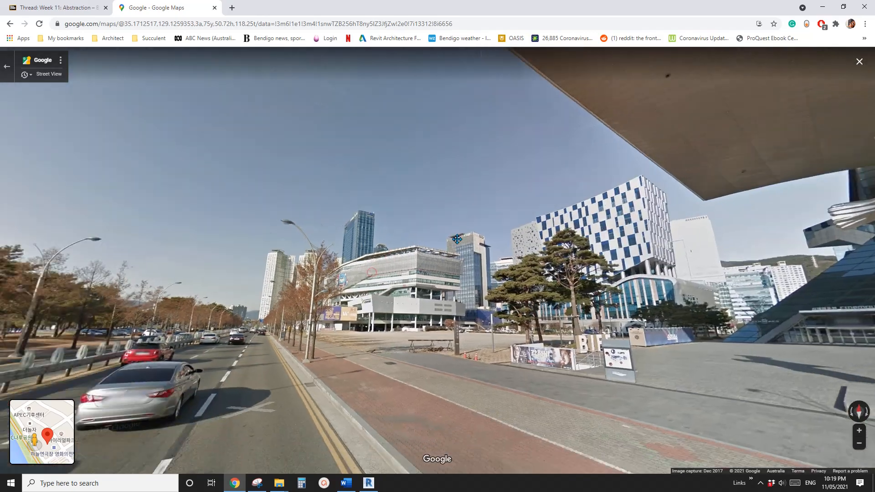
left_click(274, 340)
left_click_drag(592, 256, 538, 125)
left_click_drag(448, 258, 725, 191)
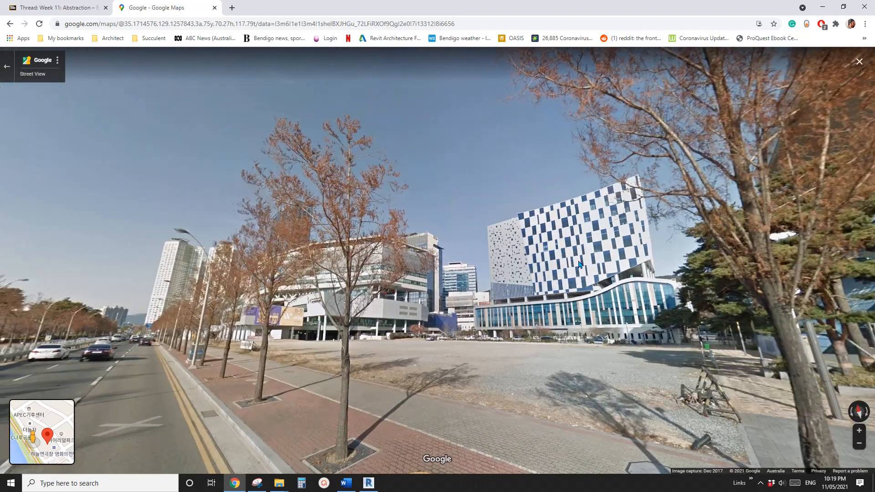
left_click(219, 378)
left_click_drag(660, 277, 542, 244)
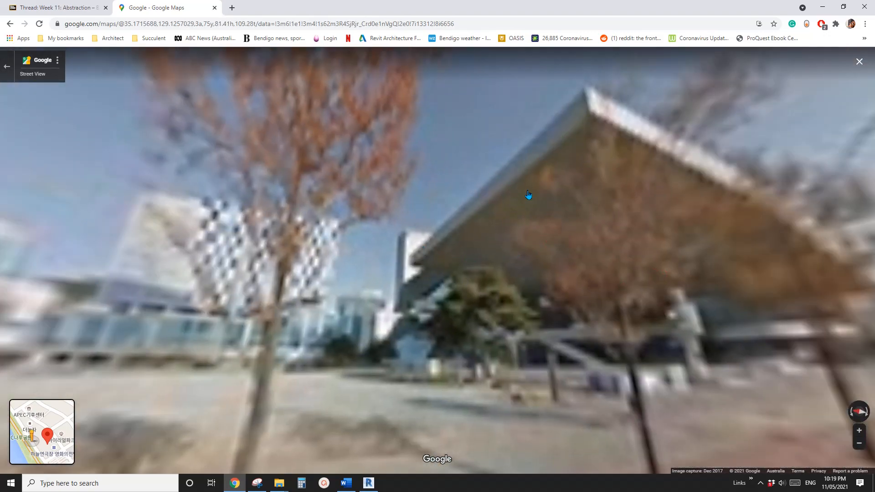
left_click_drag(611, 182, 498, 200)
Follow the long curved roof edge along the road to the end facing the Shinsegae building.
left_click(594, 386)
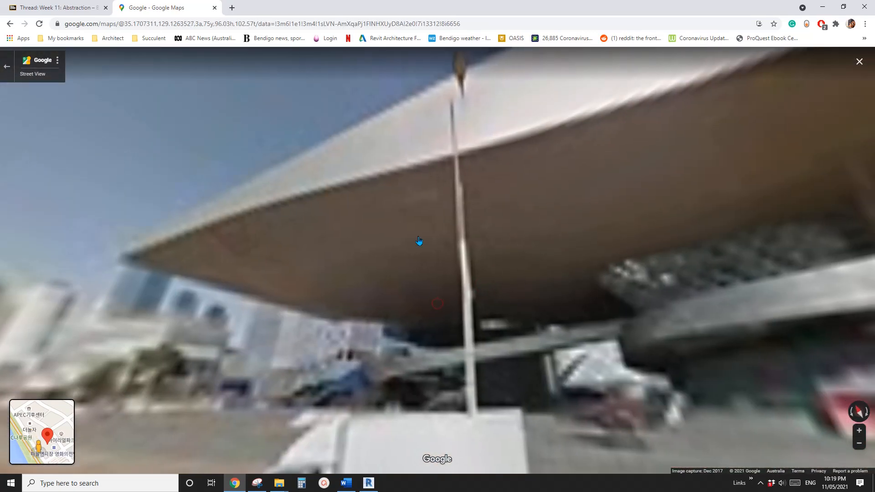
left_click_drag(602, 235, 484, 238)
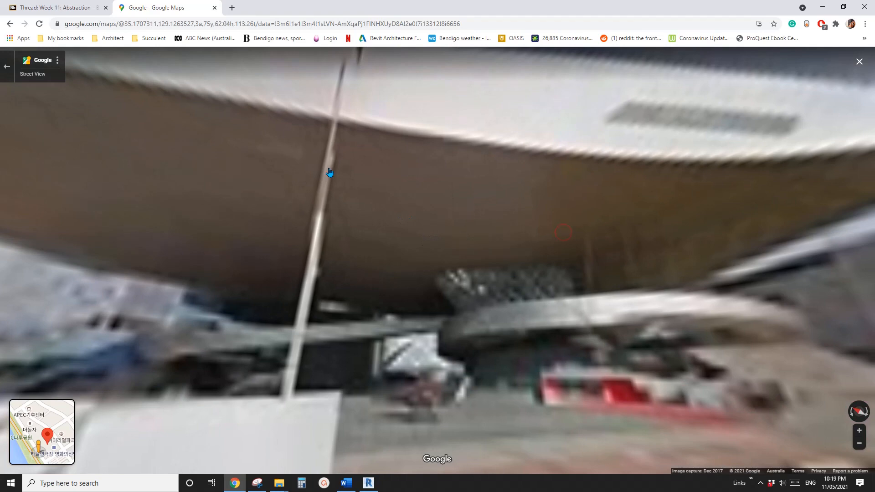
left_click_drag(651, 227, 377, 223)
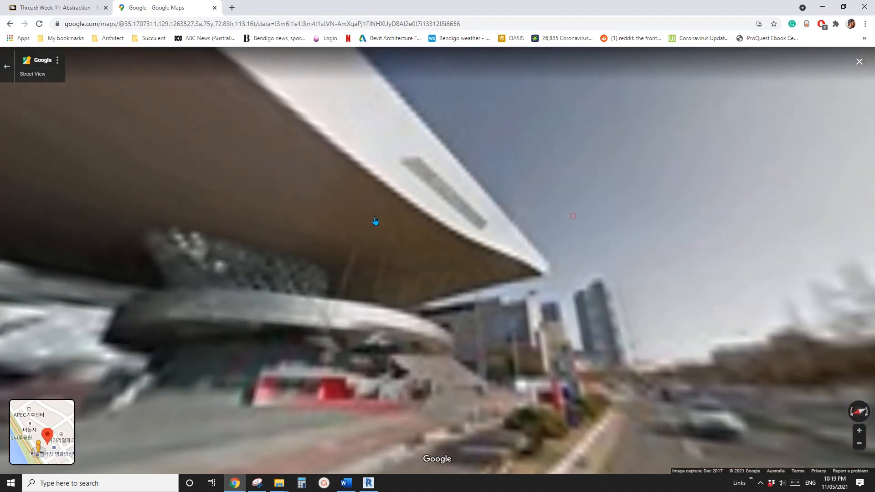
left_click_drag(567, 369, 522, 329)
left_click(610, 374)
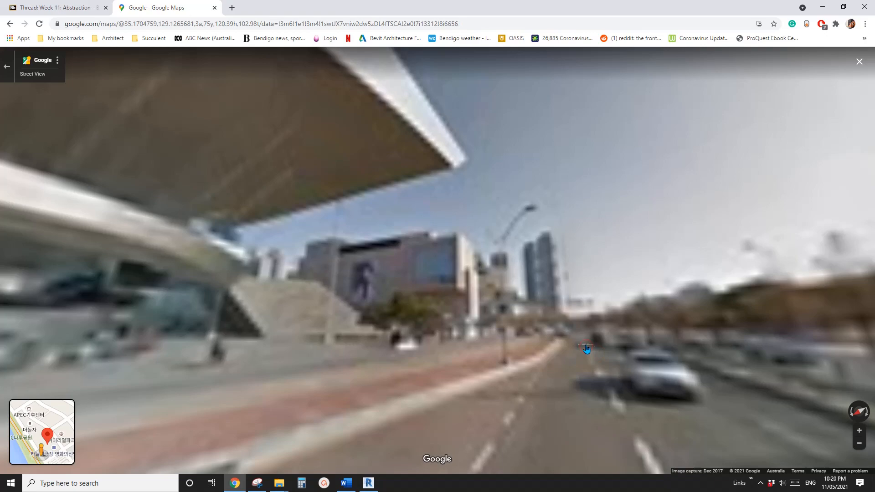
left_click(587, 349)
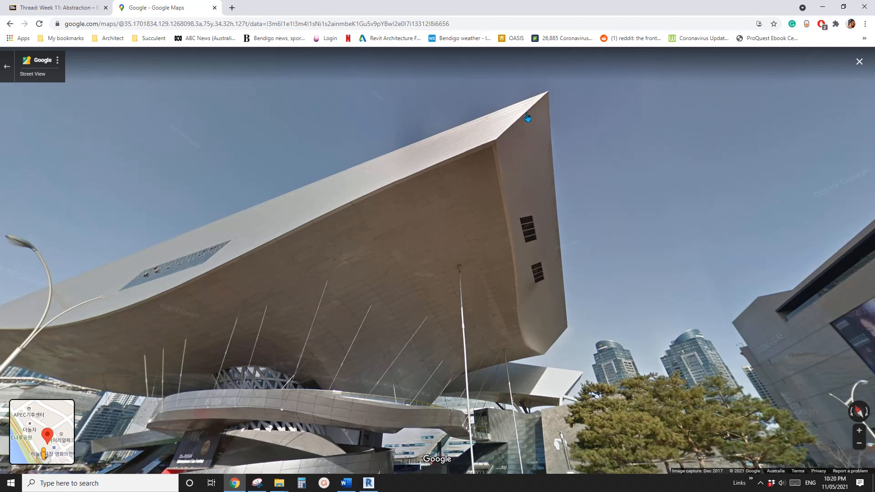
Examine the folded roof end with its two vents from the intersection beside the Shinsegae building.
left_click_drag(430, 310, 328, 198)
left_click_drag(419, 269, 277, 214)
left_click(277, 214)
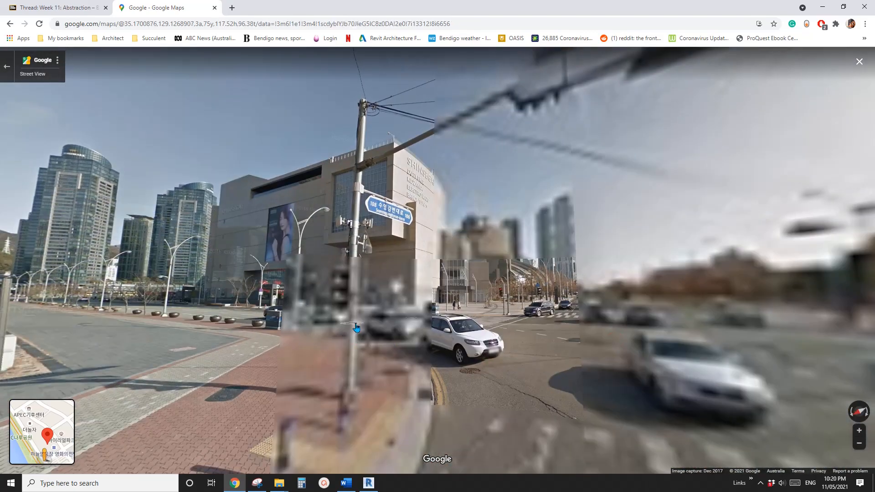
left_click(357, 327)
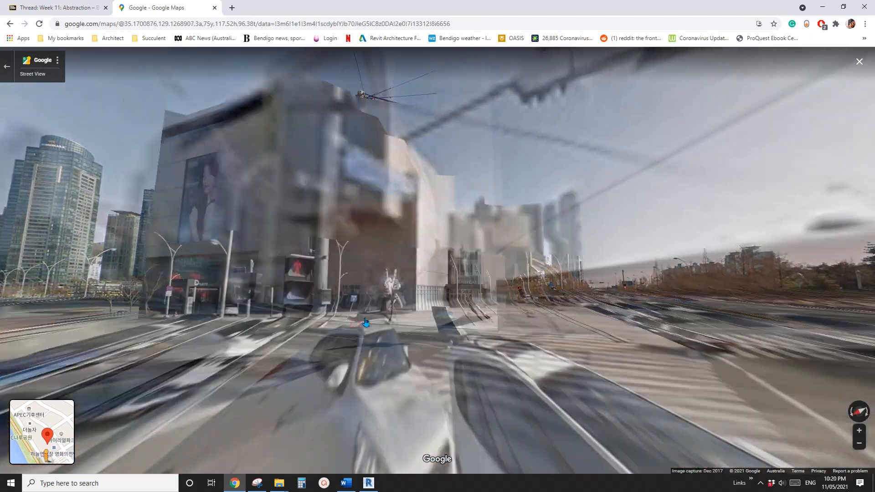
left_click_drag(324, 351, 658, 322)
left_click_drag(375, 324, 489, 317)
left_click_drag(531, 357, 526, 371)
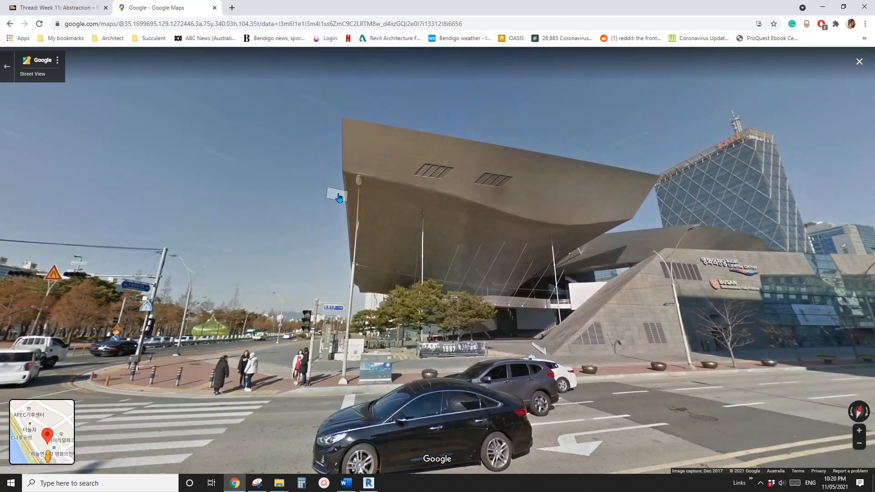
left_click_drag(599, 254, 550, 318)
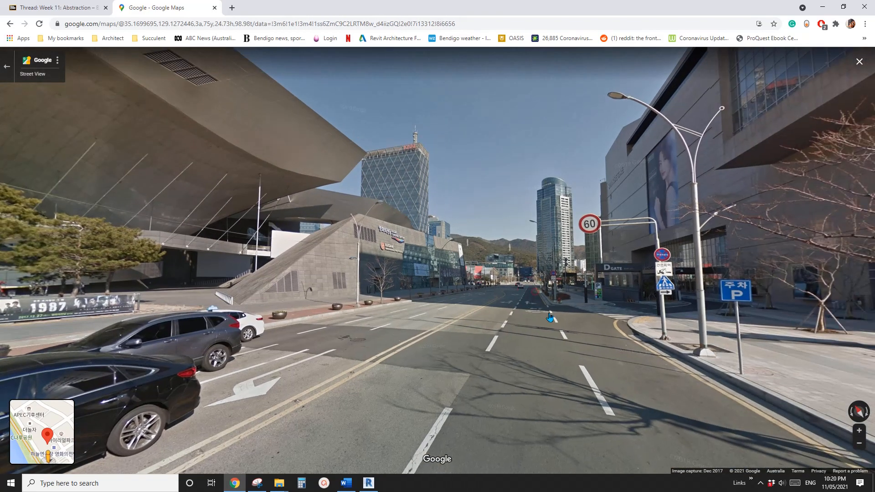
Travel along the side street and examine the Busan Cinema Center's entrance facade and the roof above it.
left_click(580, 313)
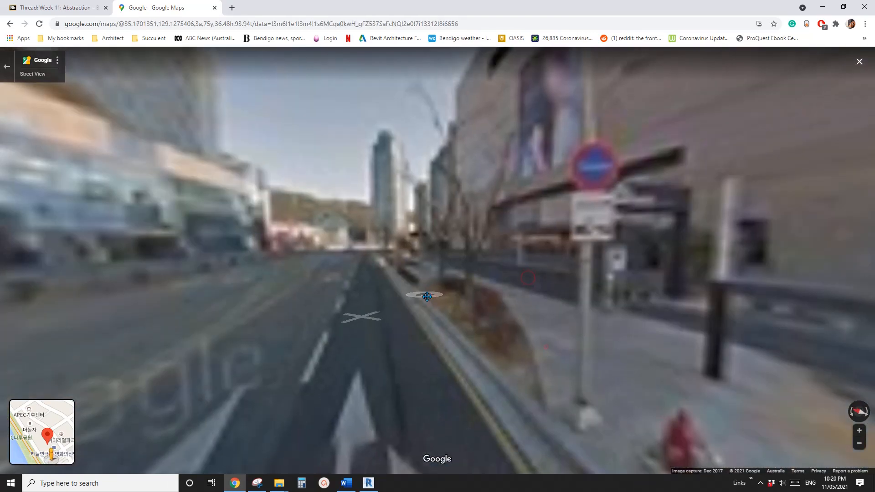
left_click(409, 304)
left_click_drag(405, 303, 527, 297)
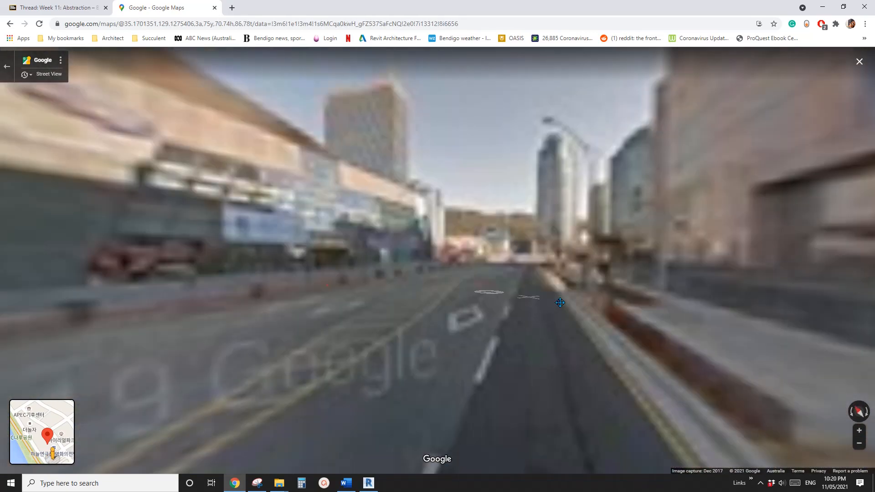
left_click_drag(327, 285, 176, 248)
left_click(511, 330)
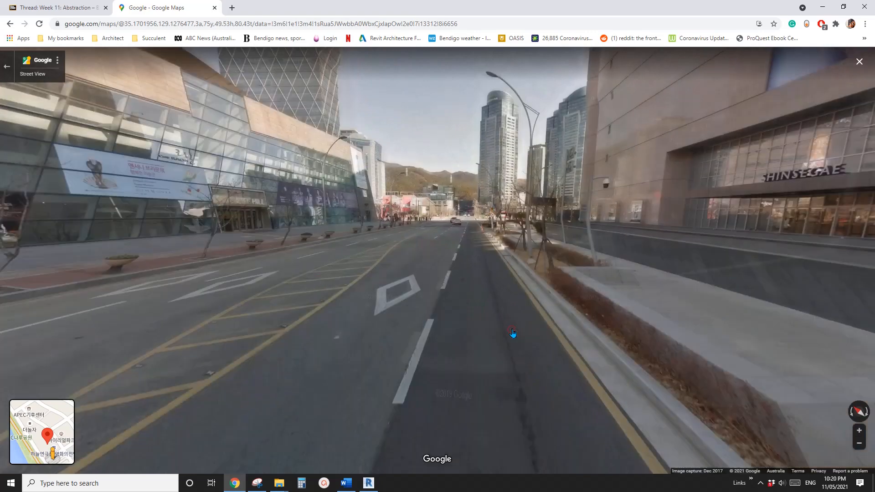
left_click_drag(318, 291, 682, 321)
left_click_drag(294, 264, 405, 344)
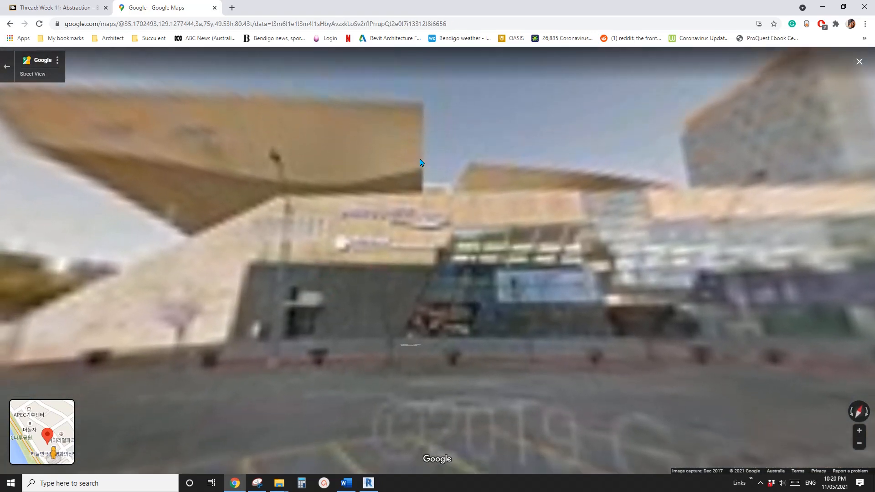
left_click_drag(421, 114, 426, 143)
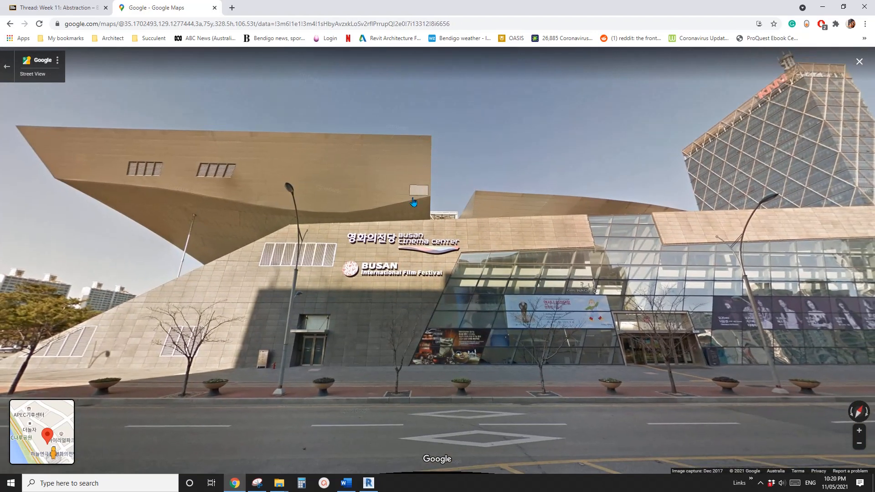
left_click_drag(372, 224, 478, 225)
left_click_drag(368, 240, 447, 222)
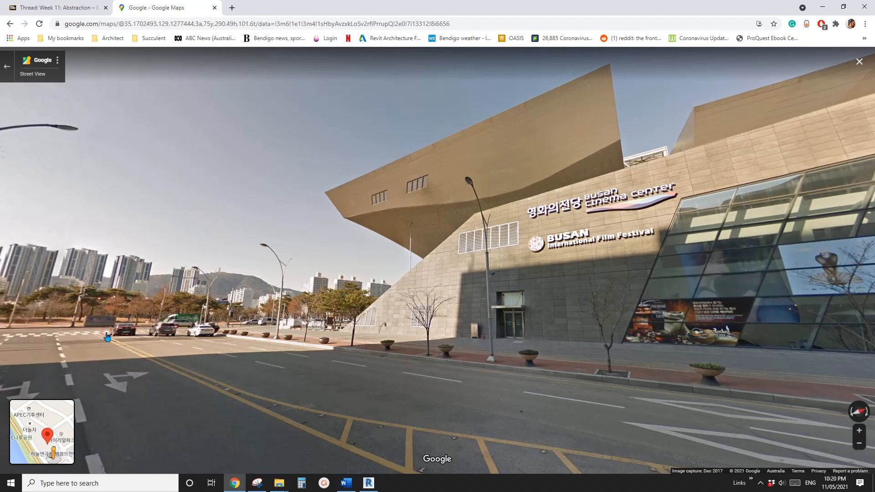
left_click(107, 337)
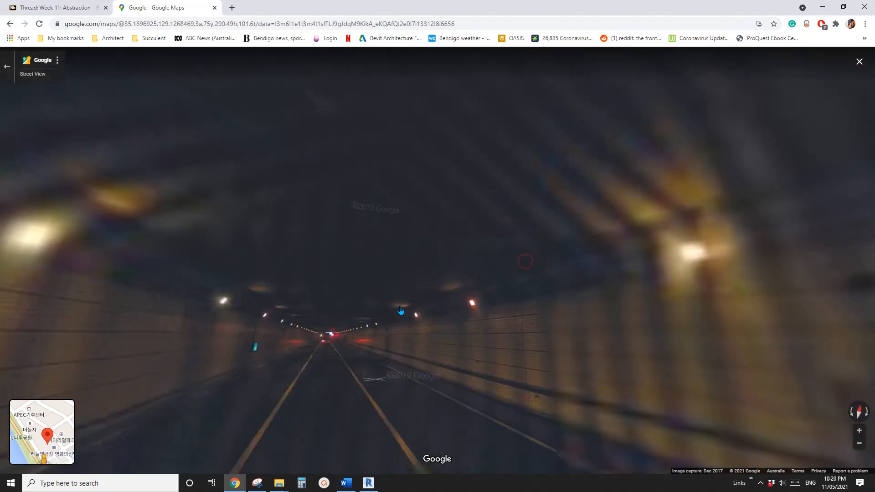
left_click_drag(565, 319, 123, 170)
left_click_drag(444, 187, 196, 259)
left_click_drag(429, 266, 506, 260)
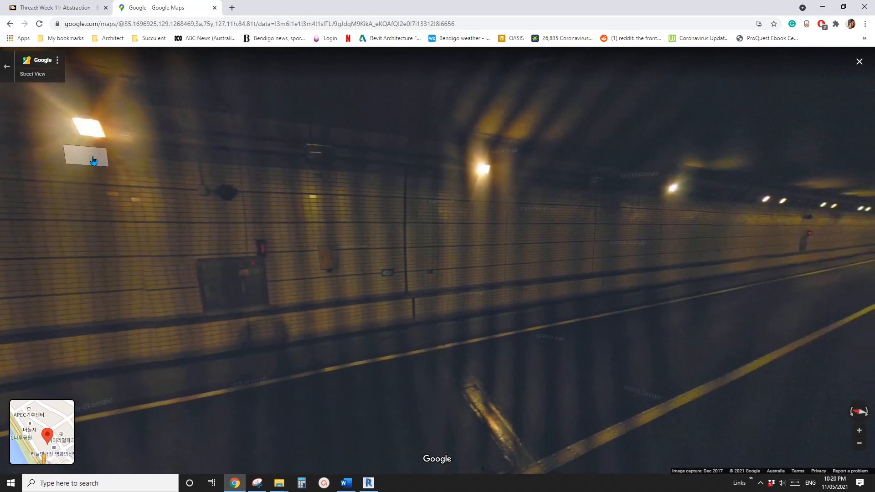
left_click(93, 162)
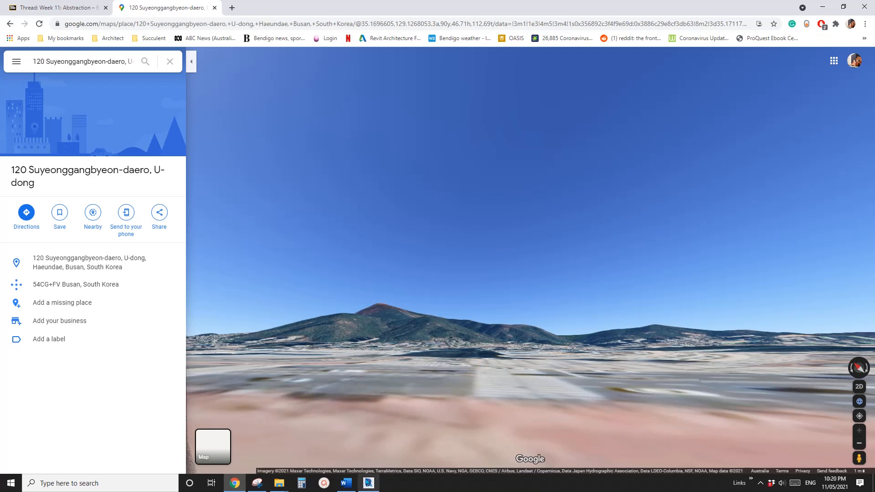
Switch to Revit and create a new project from a project template.
left_click(371, 487)
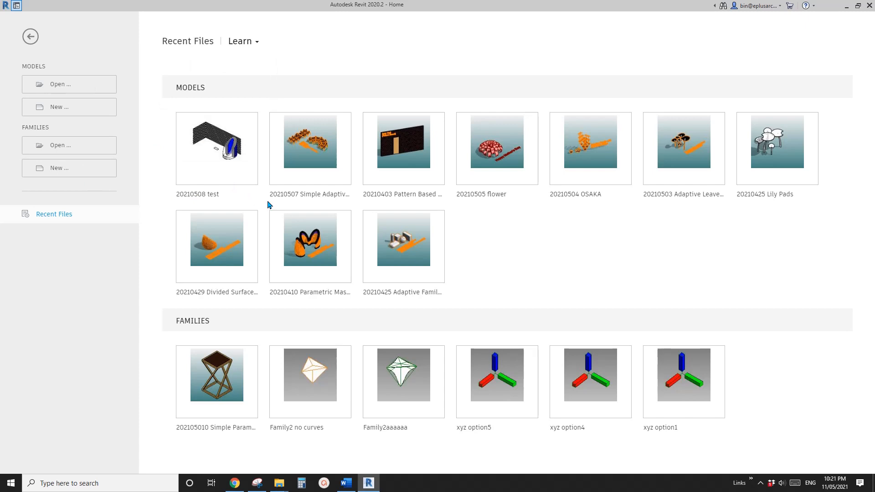
left_click(89, 170)
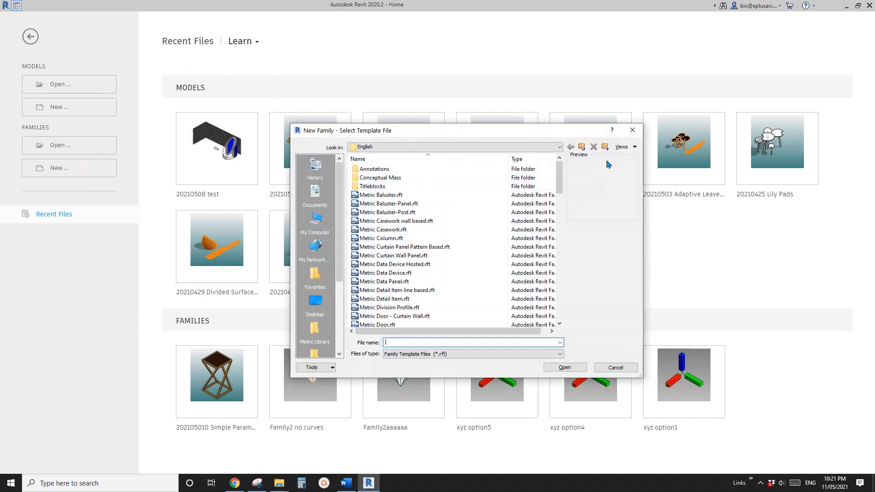
left_click(632, 131)
left_click(71, 108)
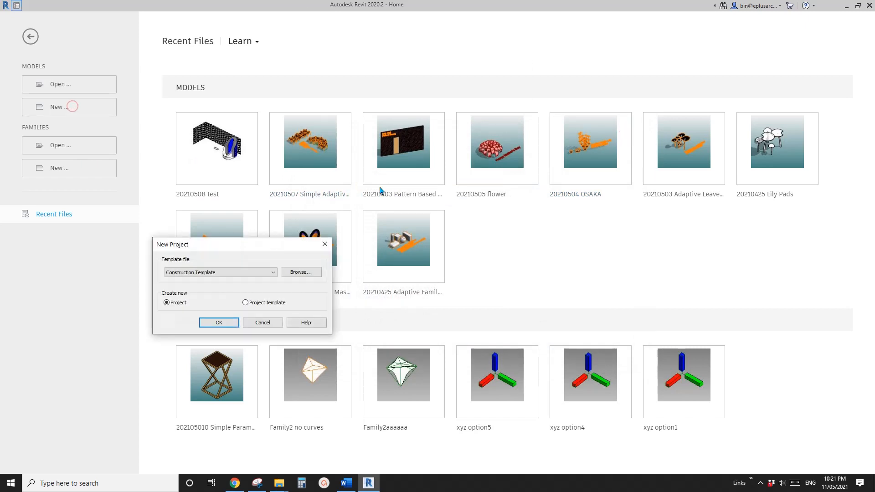
left_click(249, 275)
left_click(208, 287)
left_click(219, 322)
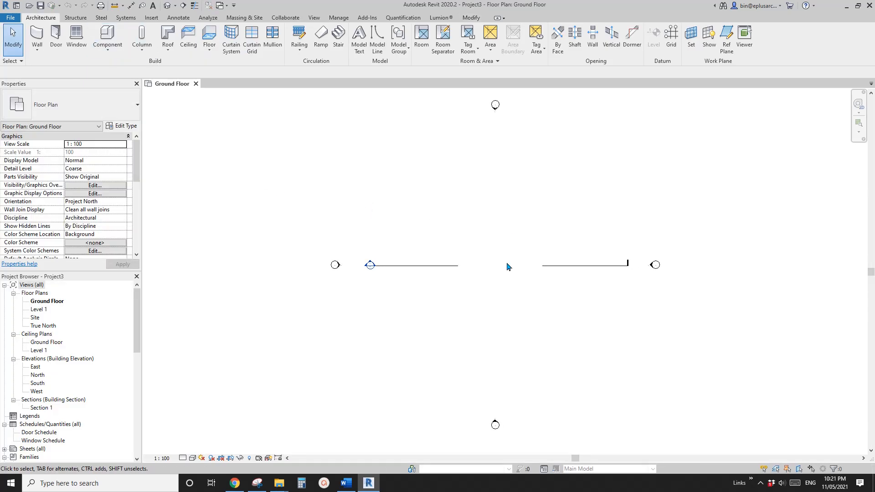
Start an in-place component in the Mass category with the name Mass 1.
left_click(107, 49)
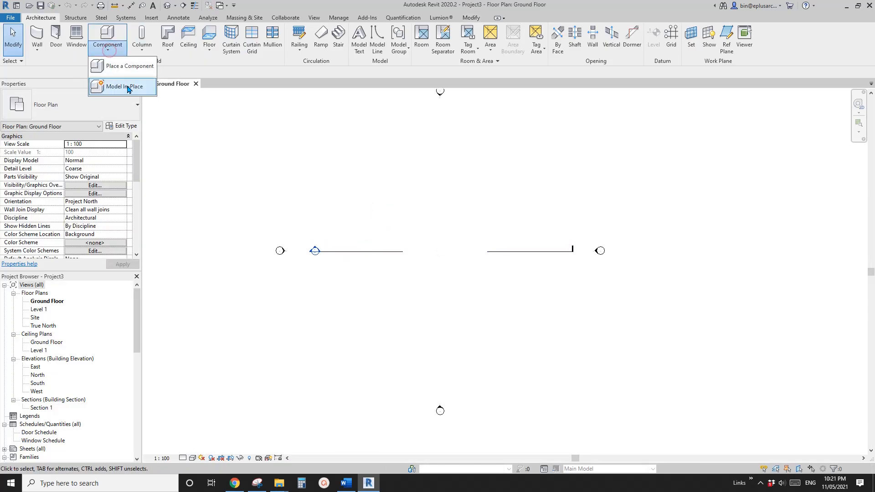
left_click(119, 85)
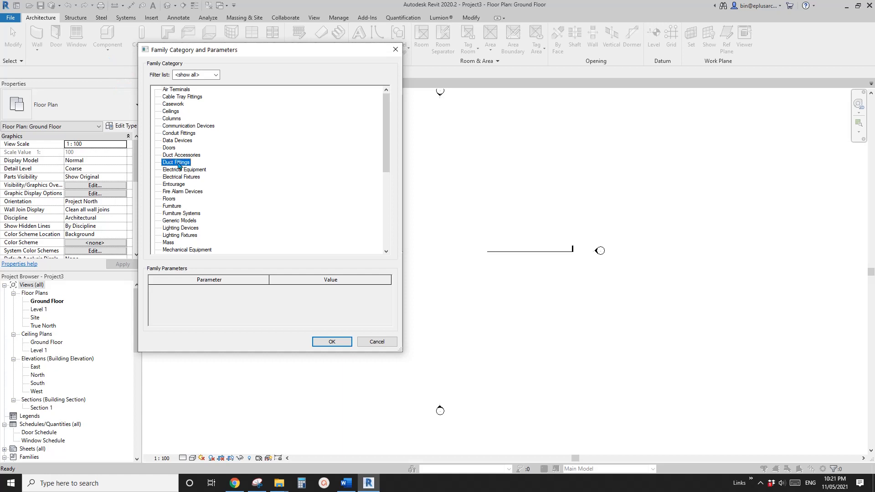
left_click(332, 342)
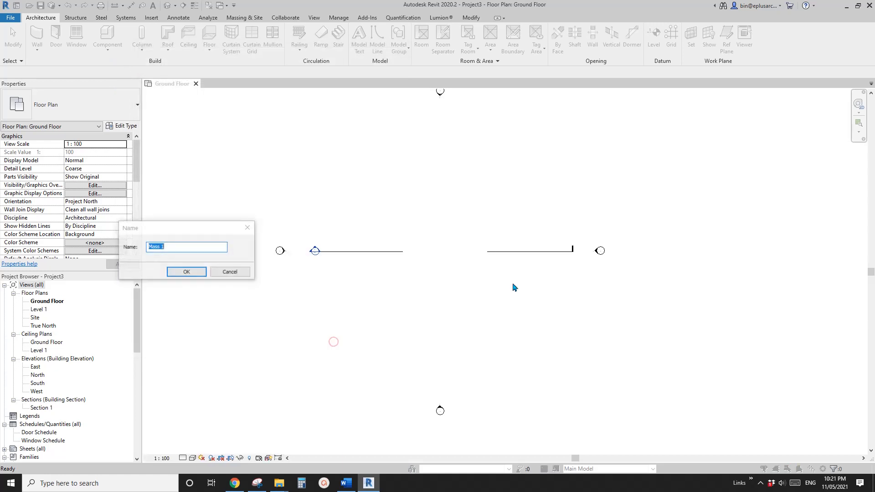
left_click(191, 273)
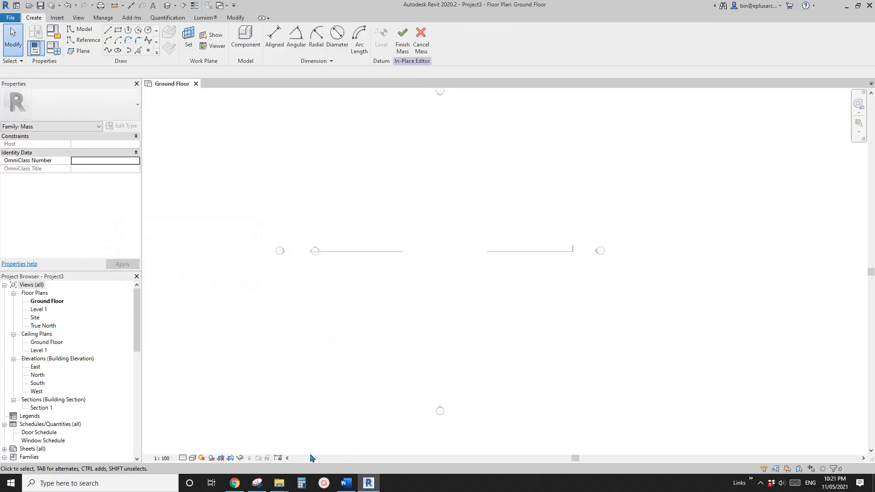
Place four reference points in a roughly vertical column west of the section line on the Ground Floor plan.
scroll(408, 295, "down", 3)
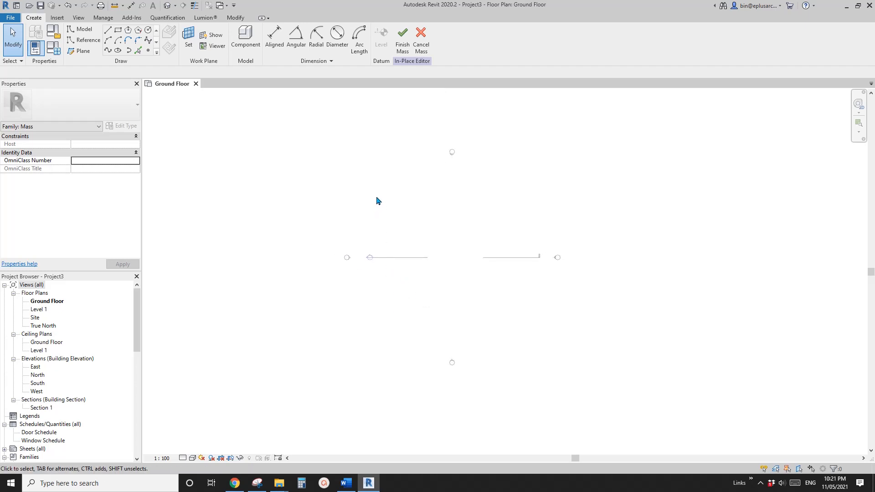
middle_click_drag(415, 227, 410, 234)
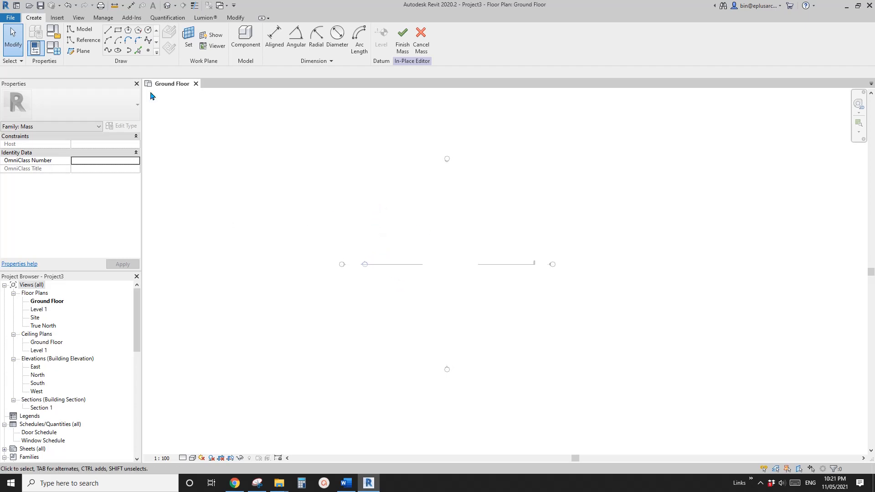
left_click(149, 51)
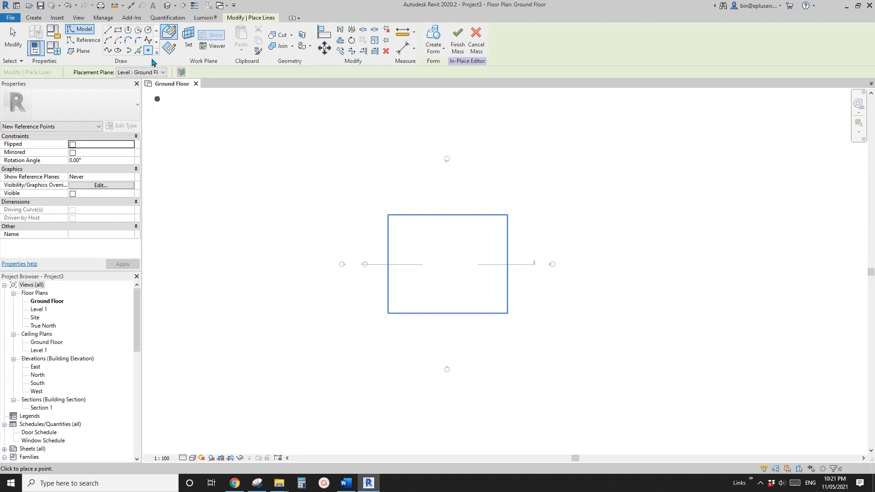
middle_click_drag(379, 191, 396, 210)
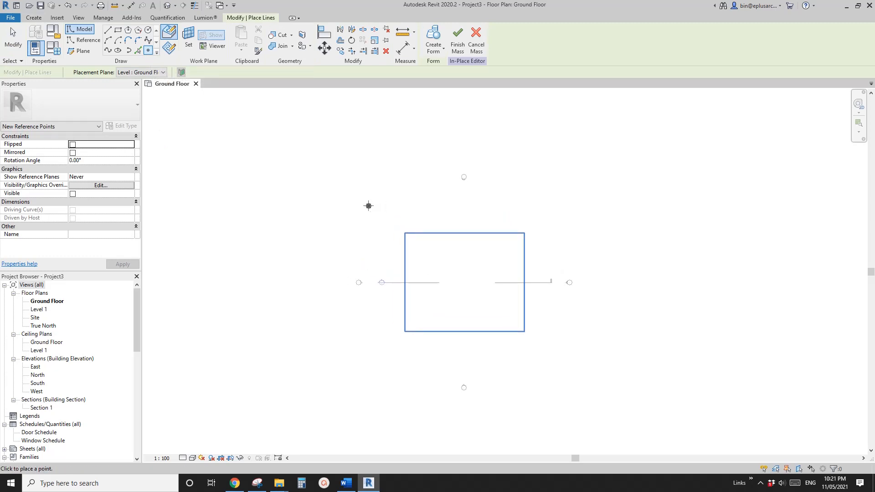
left_click(335, 330)
middle_click_drag(366, 277, 345, 276)
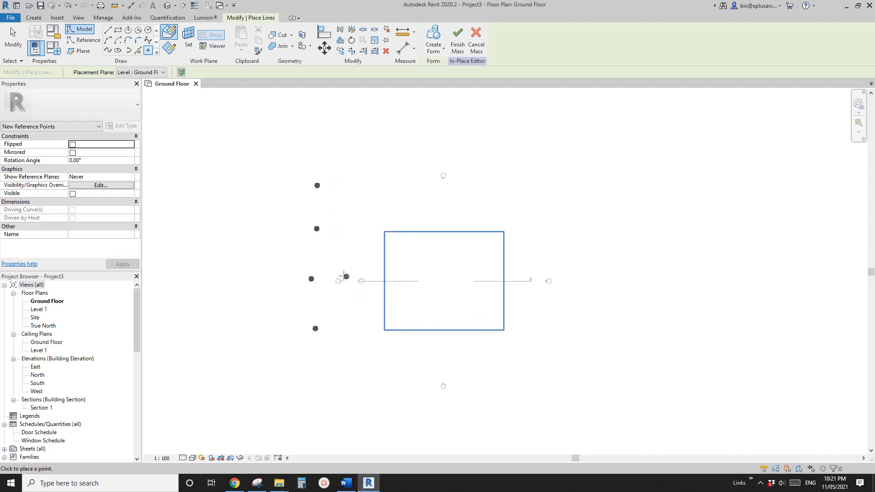
key("Escape")
Connect the four reference points with a spline through points and make it a reference line.
left_click_drag(263, 168, 354, 371)
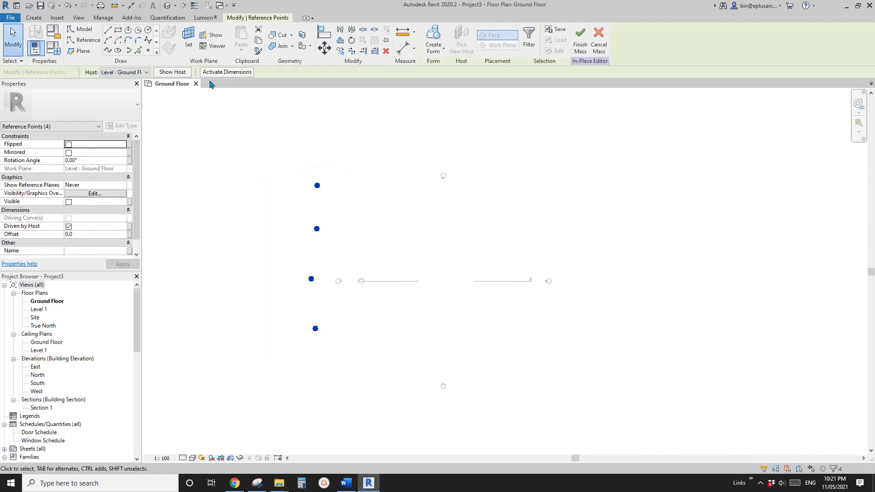
left_click(108, 52)
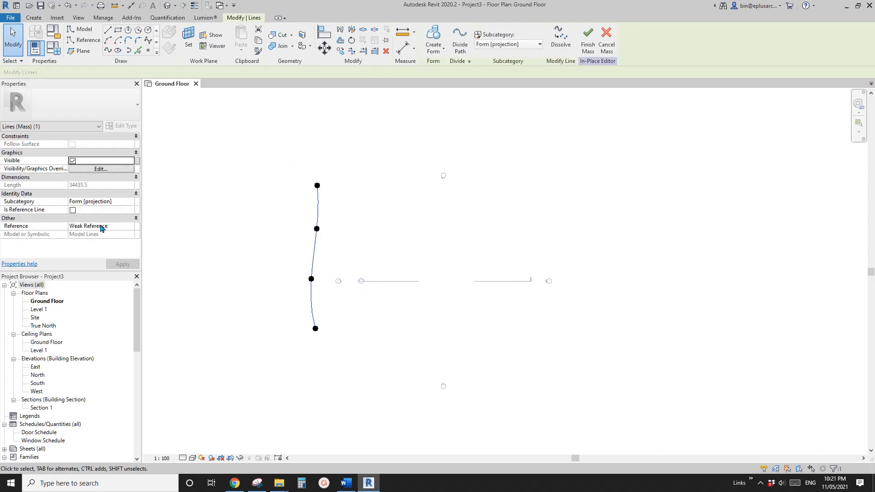
left_click(73, 210)
left_click(406, 215)
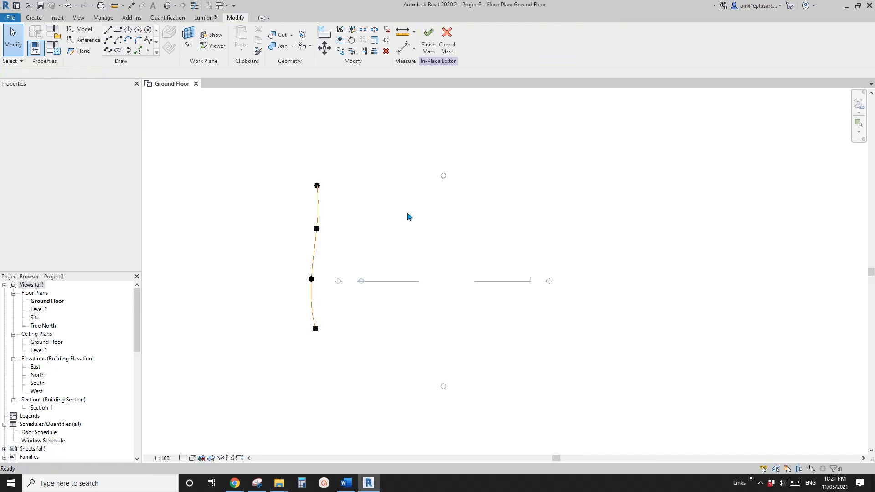
Copy the reference spline together with its four points a short distance to the right.
left_click_drag(273, 154, 350, 367)
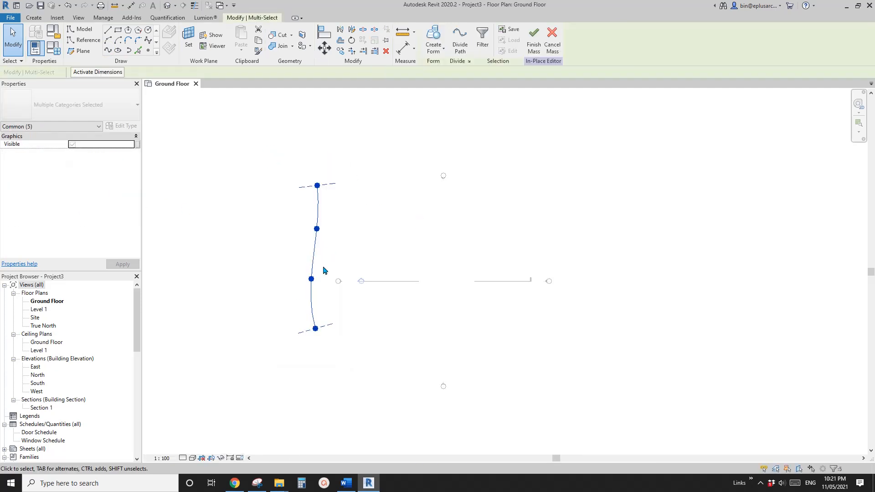
key("c")
left_click(348, 248)
left_click(410, 250)
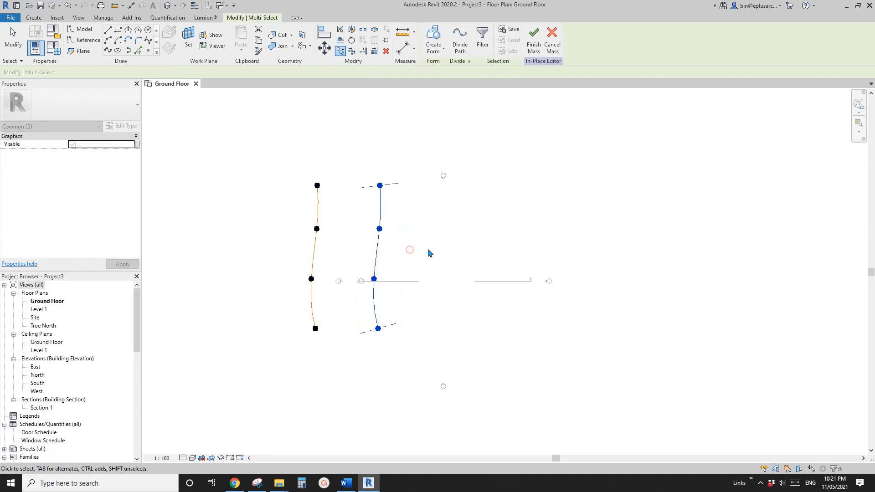
Make three more copies of the spline to the right with the Multiple option, spacing them roughly evenly.
key("c")
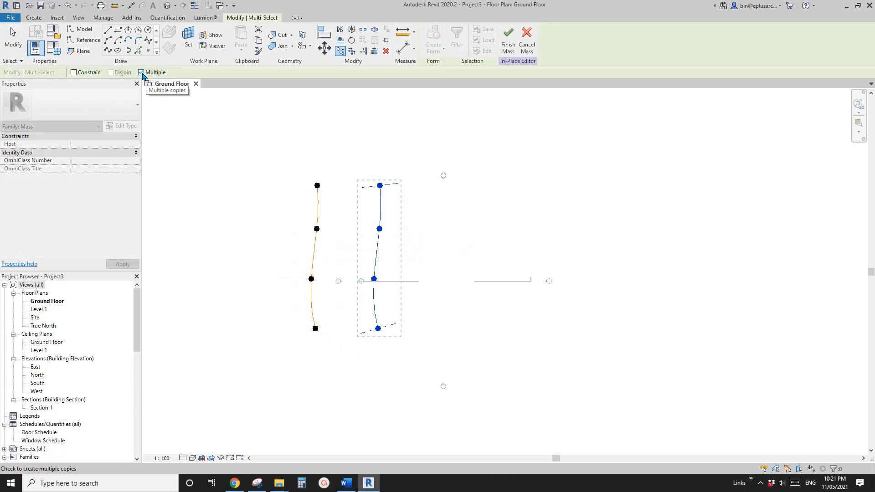
left_click(381, 245)
left_click(443, 245)
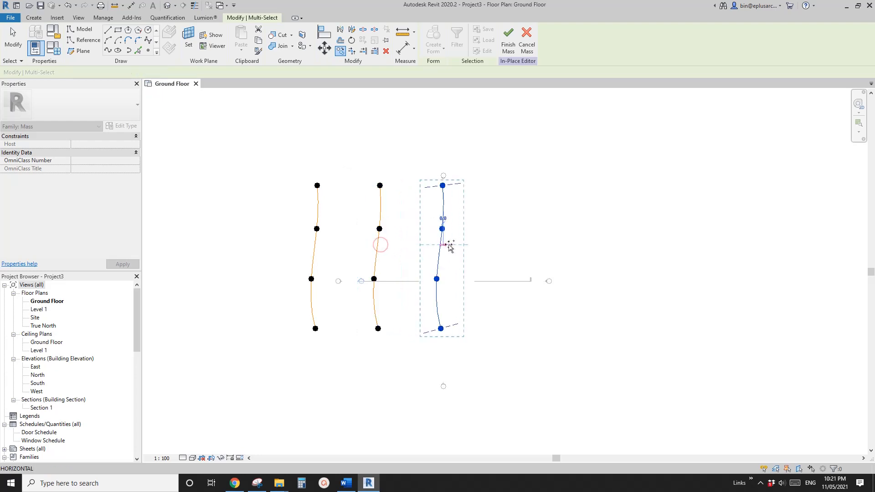
left_click(515, 245)
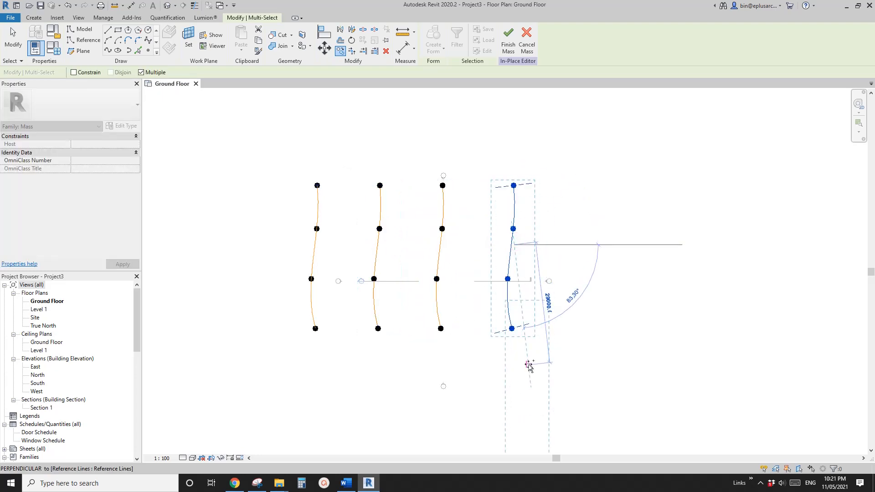
left_click(589, 247)
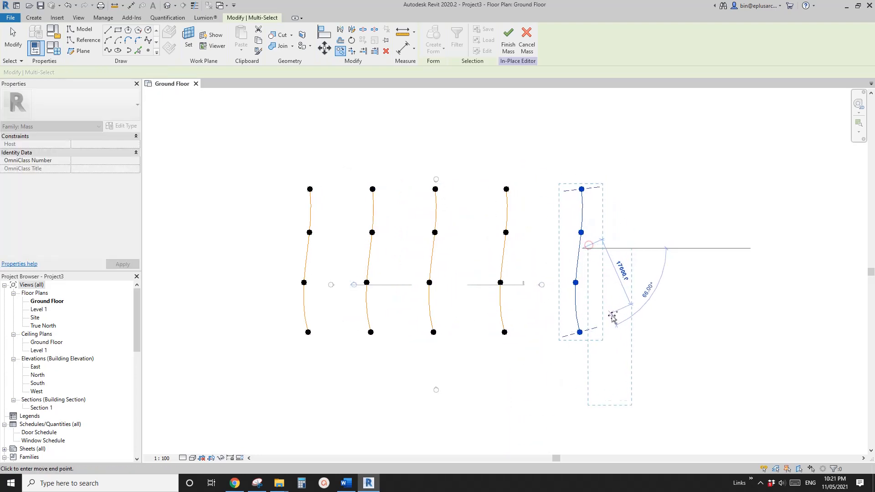
key("Escape")
key("Escape")
middle_click_drag(492, 254, 454, 261)
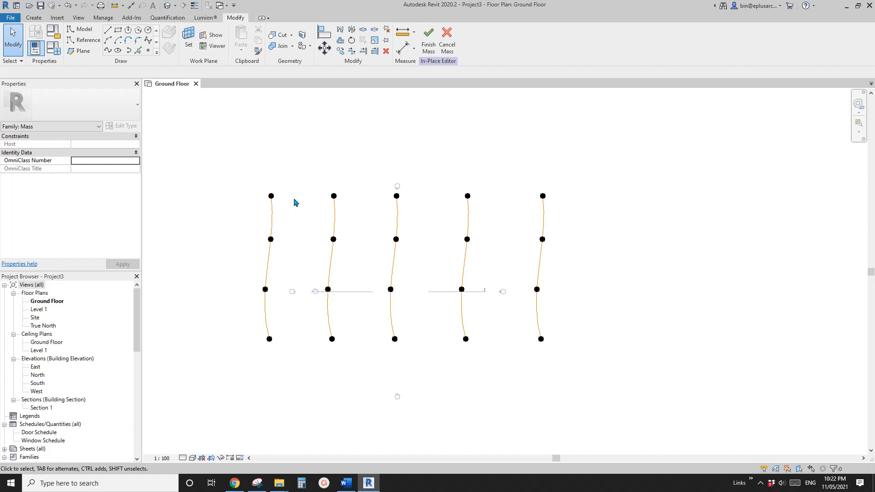
scroll(306, 222, "up", 2)
left_click(260, 190)
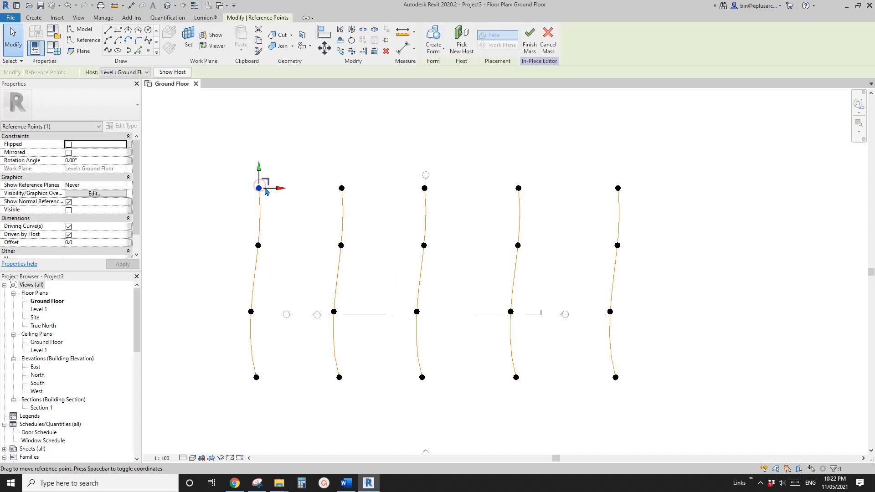
middle_click_drag(463, 212, 442, 207)
scroll(265, 213, "down", 1)
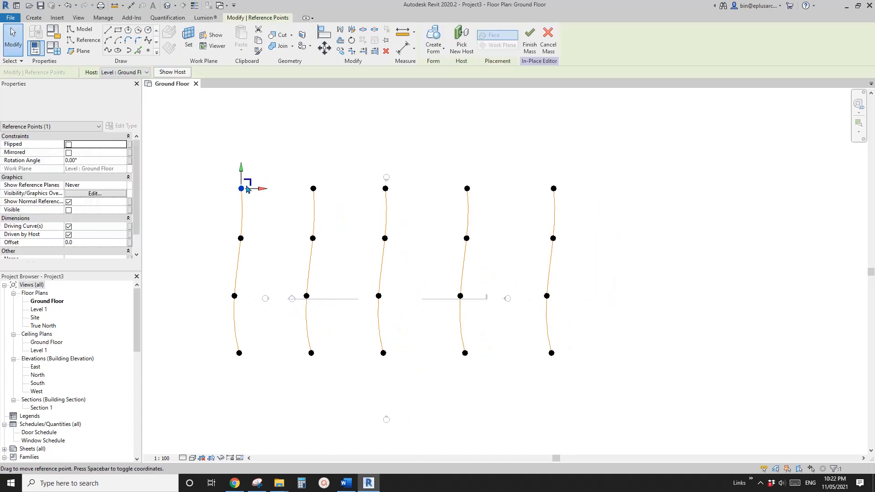
scroll(310, 258, "down", 2)
left_click(313, 255)
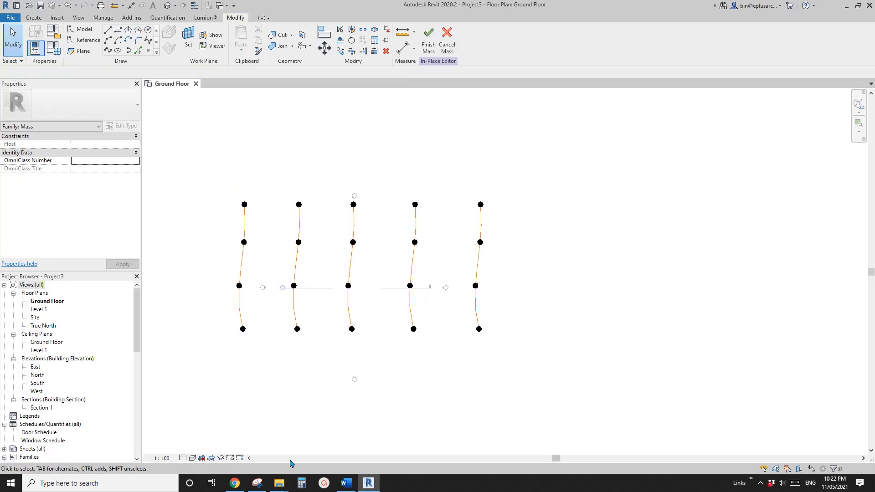
Move the bottom row of five reference points slightly down to lengthen the splines.
middle_click_drag(308, 304, 308, 308)
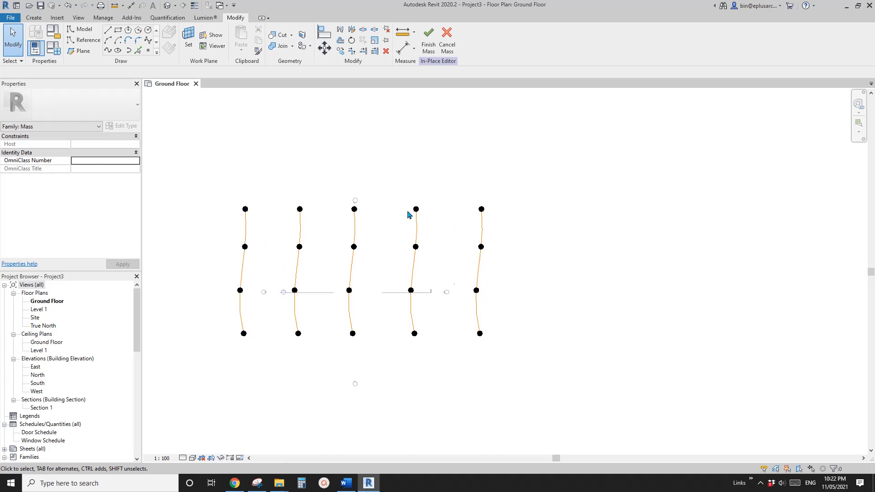
middle_click_drag(386, 285, 433, 289)
scroll(521, 245, "up", 1)
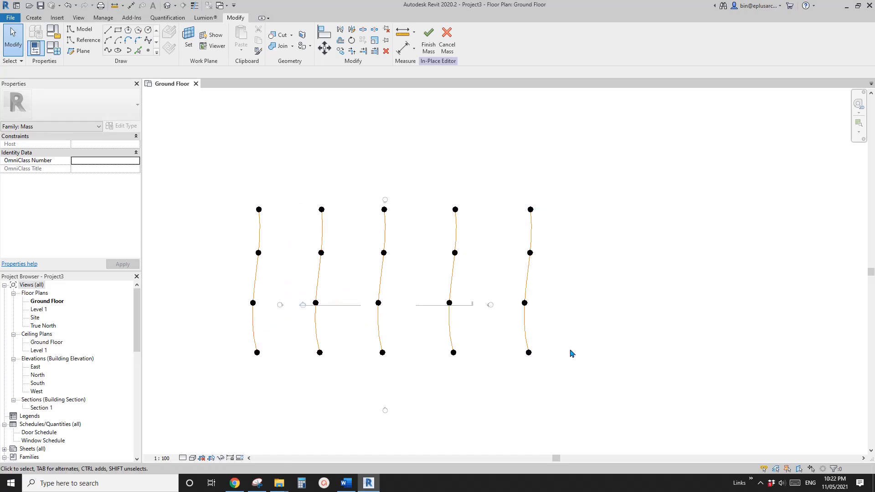
mouse_move(561, 337)
left_mouse_down()
mouse_move(225, 401)
mouse_move(526, 355)
mouse_move(554, 340)
left_mouse_up()
left_click_drag(224, 333, 577, 388)
middle_click_drag(577, 387, 548, 330)
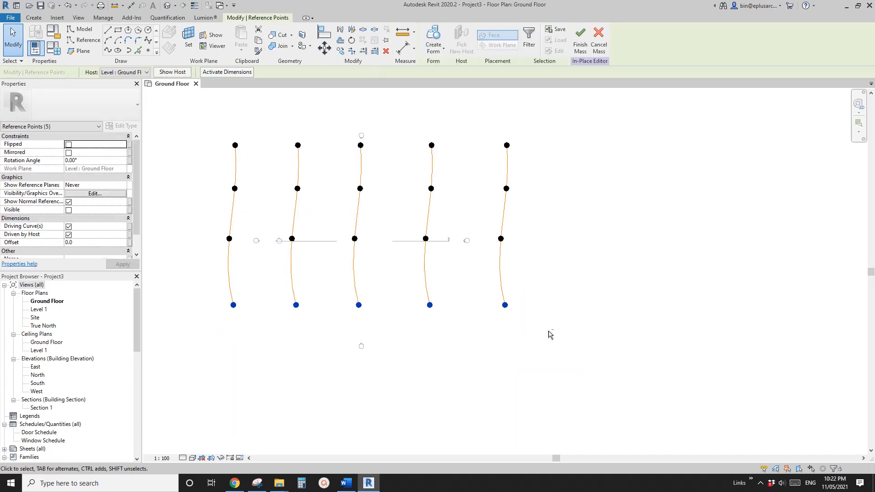
Move the top row of five reference points upward to extend the upper ends of the splines.
middle_click_drag(426, 246, 438, 328)
left_click_drag(215, 189, 588, 255)
key("Up")
key("Up")
key("Up")
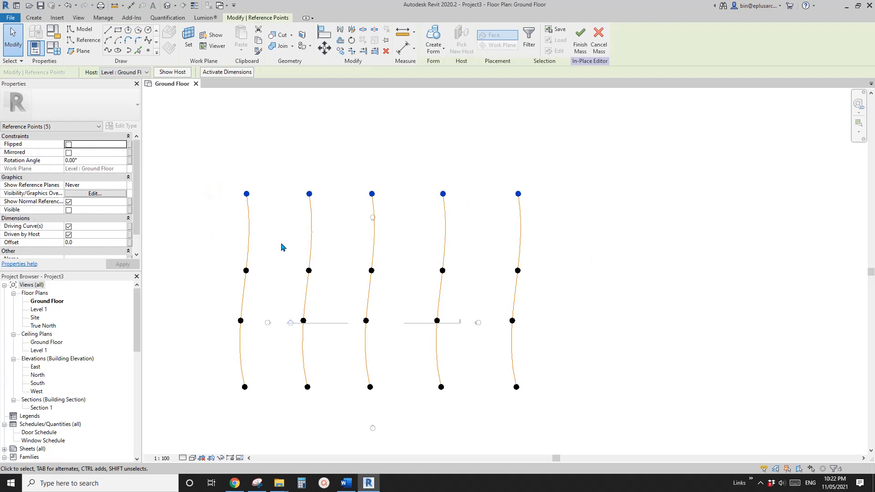
Nudge the second row of points up and the third and bottom rows down to even out their spacing.
left_click_drag(219, 240, 512, 297)
left_click_drag(542, 295, 545, 295)
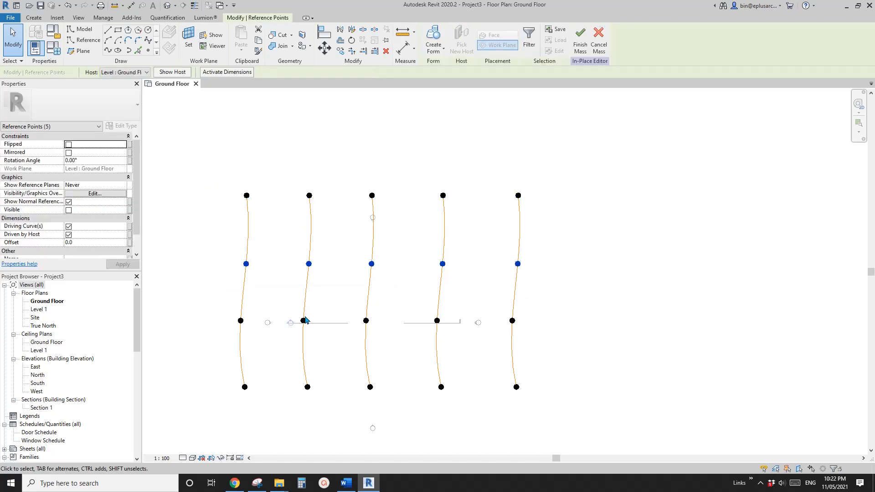
left_click_drag(201, 289, 553, 346)
left_click_drag(213, 365, 577, 418)
key("Down")
middle_click_drag(347, 288, 365, 265)
left_click(365, 265)
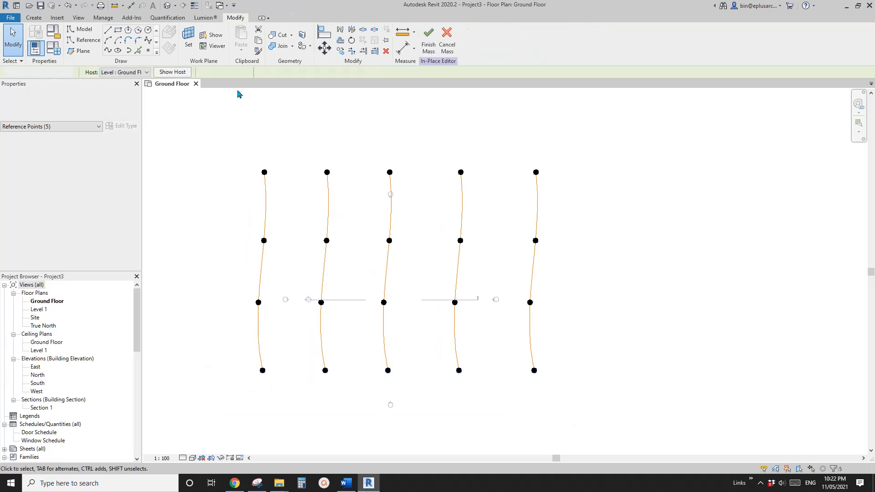
Open the default 3D view and orient it to the Left side of the spline layout.
left_click(177, 8)
middle_click_drag(365, 196, 649, 270, "shift")
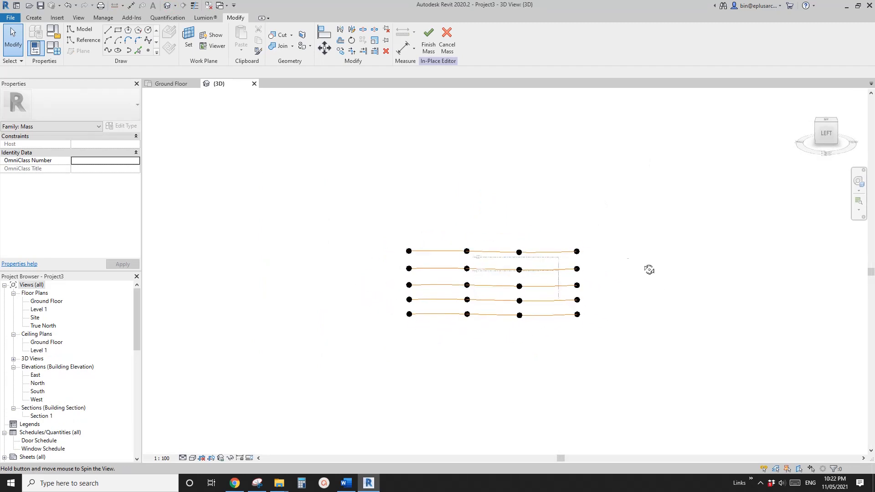
left_click(832, 136)
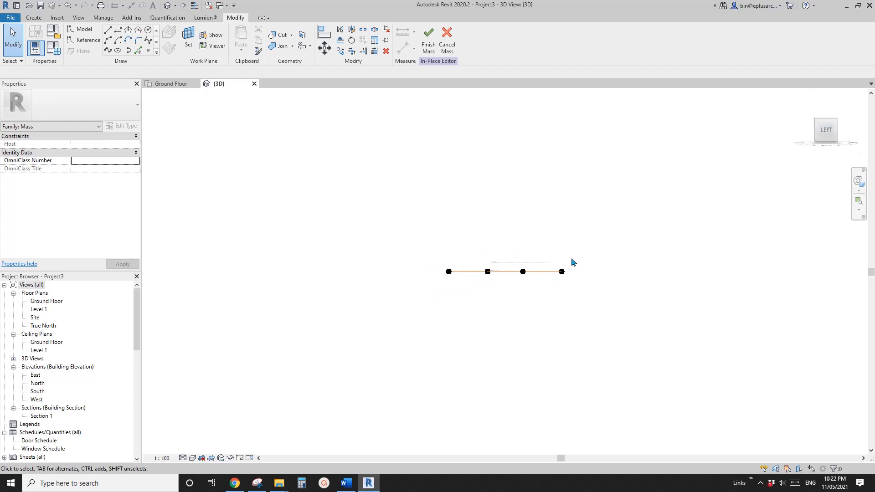
left_click_drag(251, 348, 250, 350)
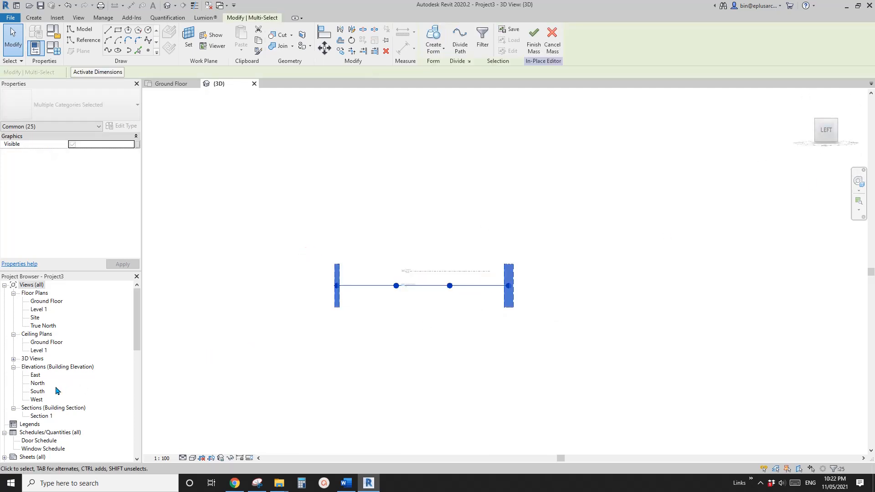
middle_click_drag(232, 310, 236, 305)
left_click(236, 306)
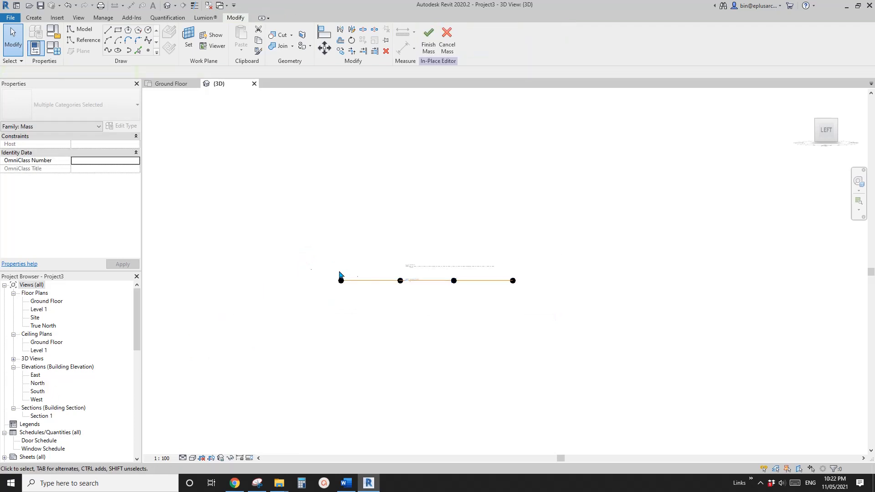
Copy all the splines and reference points vertically 4000 mm up to Level 1.
left_click_drag(480, 298, 585, 340)
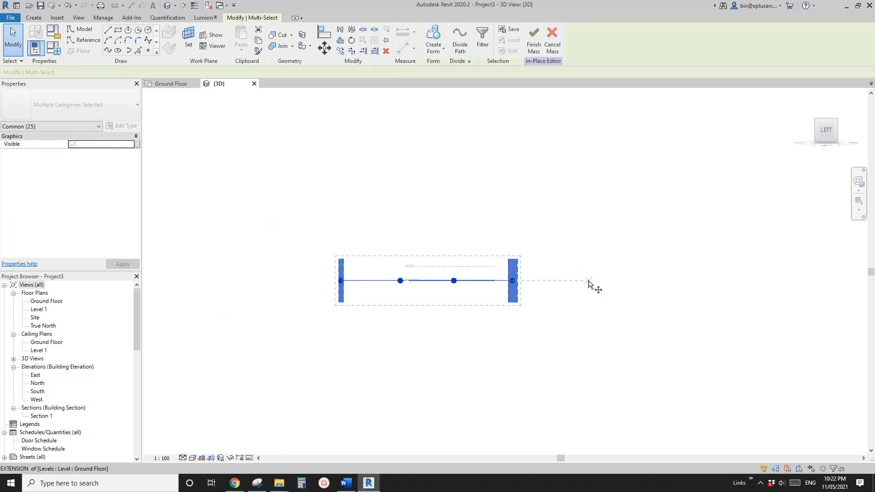
key("c")
key("o")
left_click(589, 281)
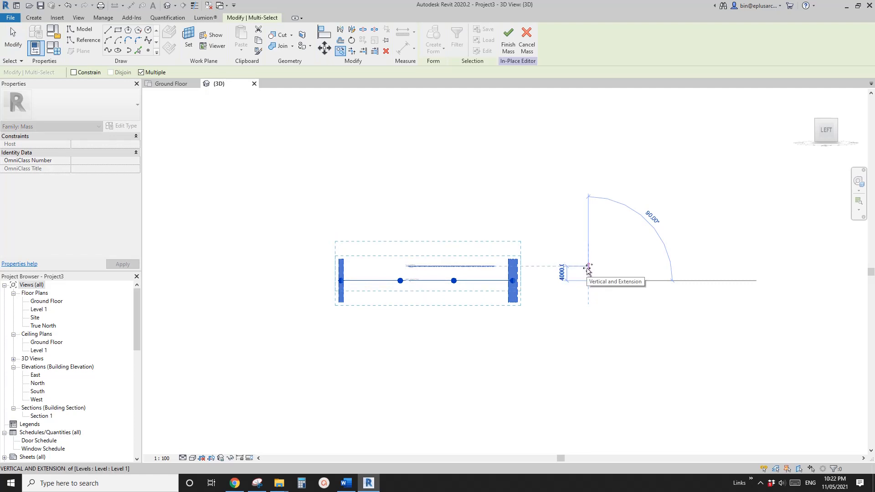
left_click(588, 268)
key("Escape")
key("Escape")
middle_click_drag(458, 221, 412, 240, "shift")
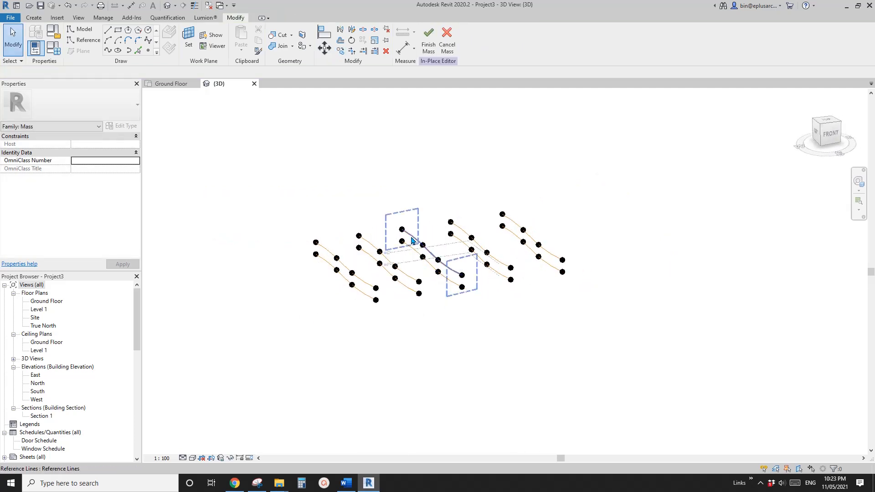
Connect the upper and lower reference points at one end of all five spline pairs with splines through points.
middle_click_drag(482, 262, 327, 283, "shift")
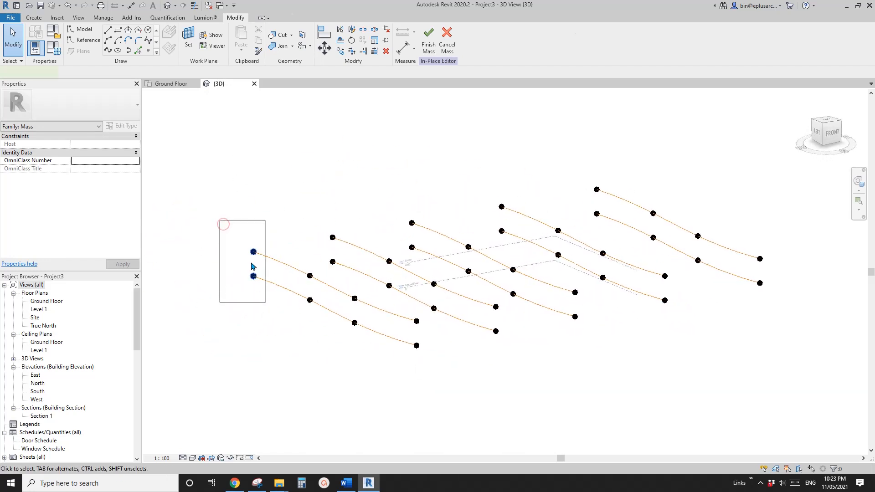
left_click_drag(251, 267, 255, 250)
left_click(108, 51)
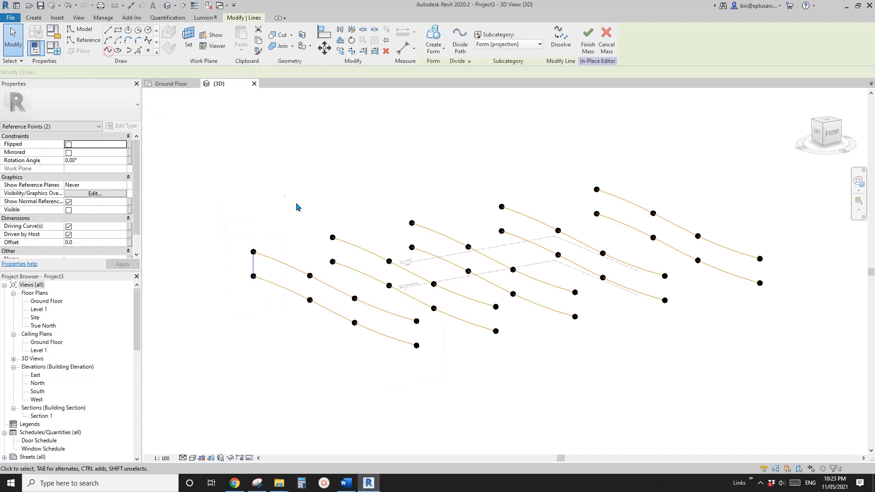
left_click_drag(343, 264, 299, 192)
left_click(108, 51)
left_click_drag(426, 259, 391, 188)
left_click(106, 50)
left_click_drag(475, 182, 515, 236)
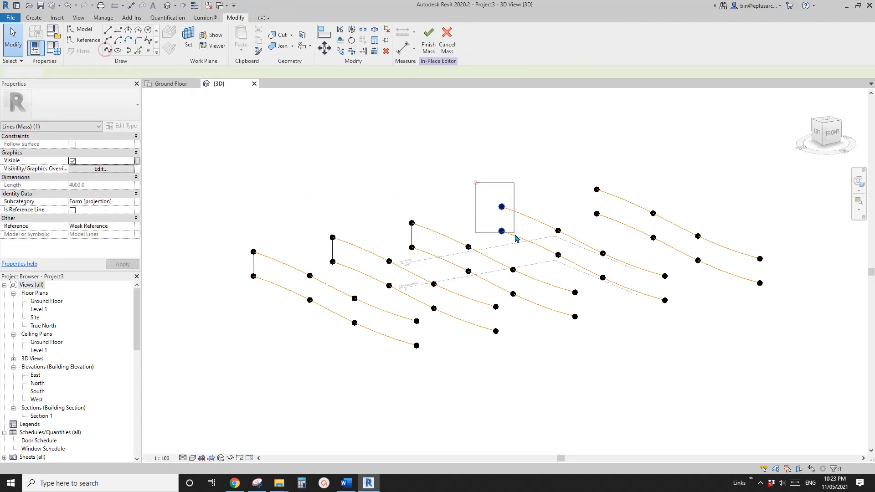
left_click(108, 51)
left_click_drag(569, 160, 612, 227)
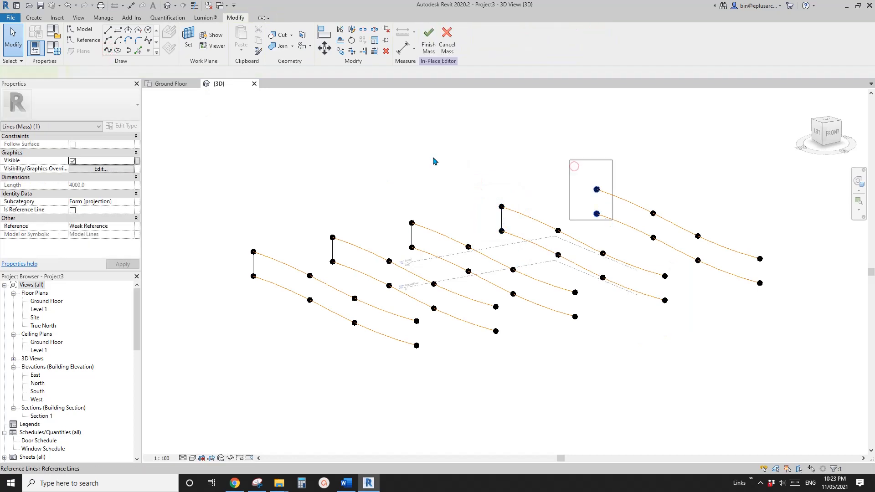
left_click(108, 51)
Connect the upper and lower points at the opposite end of the first, third, fourth and fifth spline pairs with splines through points.
middle_click_drag(629, 275, 562, 289, "shift")
left_click_drag(561, 272, 591, 348)
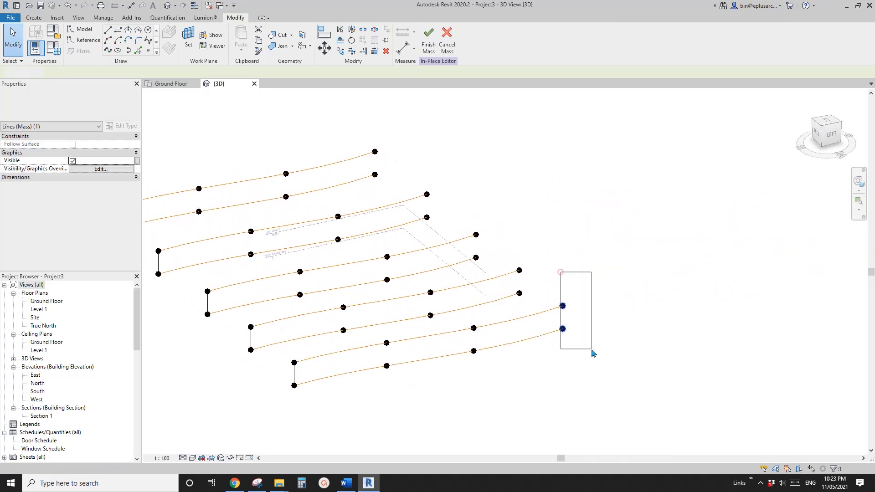
left_click(108, 51)
left_click_drag(509, 241, 539, 308)
left_click(108, 51)
left_click_drag(465, 190, 504, 280)
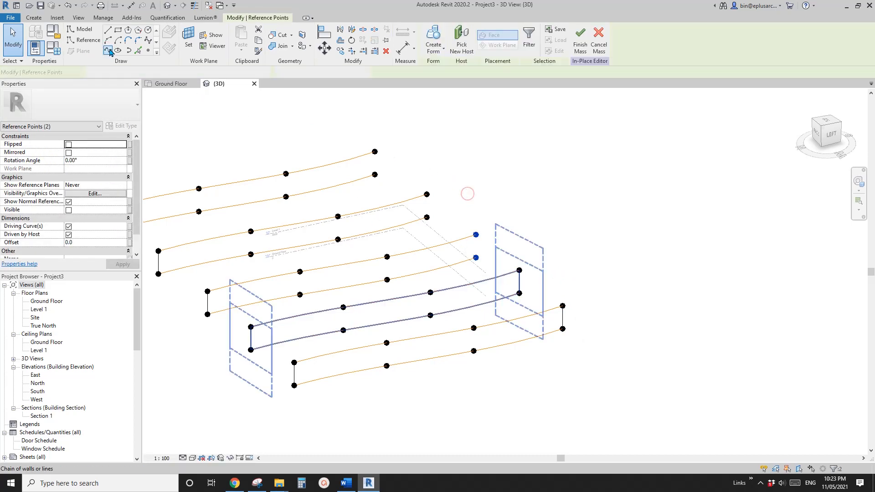
left_click(108, 51)
left_click_drag(411, 162, 447, 230)
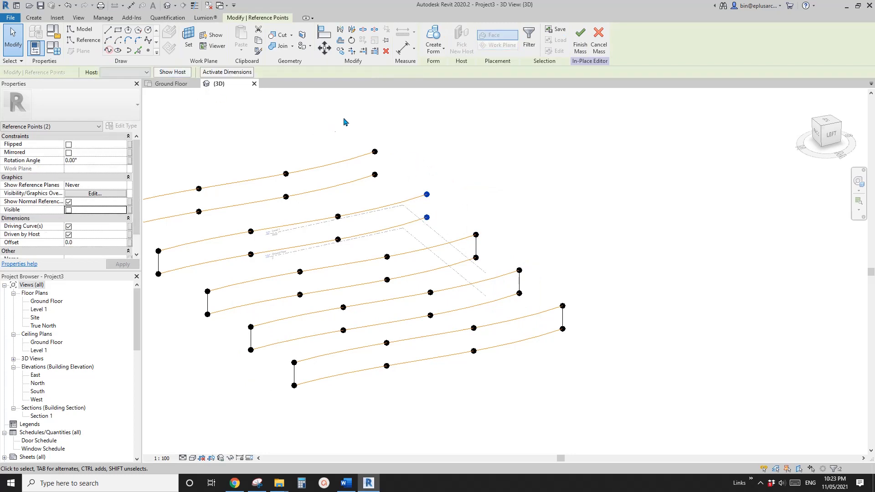
left_click_drag(349, 118, 396, 187)
left_click(108, 51)
scroll(494, 165, "down", 3)
key("Escape")
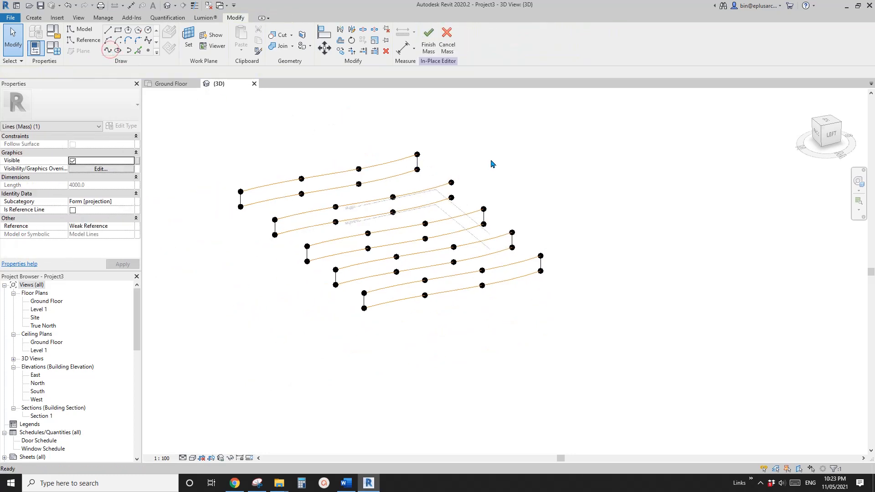
Close the open end of the remaining spline pair with a vertical spline through its two points.
left_click_drag(465, 210, 469, 212)
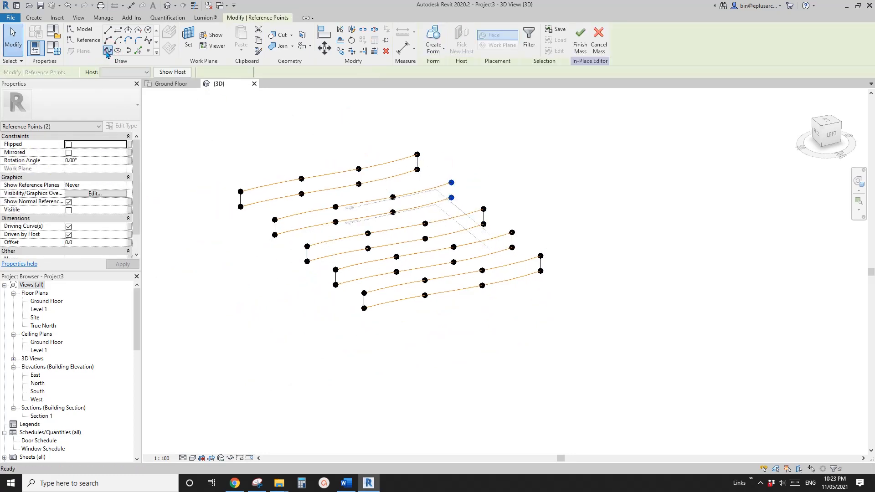
left_click(108, 51)
key("Escape")
Select all five profile loops and convert their vertical end lines to reference lines.
left_click(422, 196)
left_click(404, 169, "ctrl")
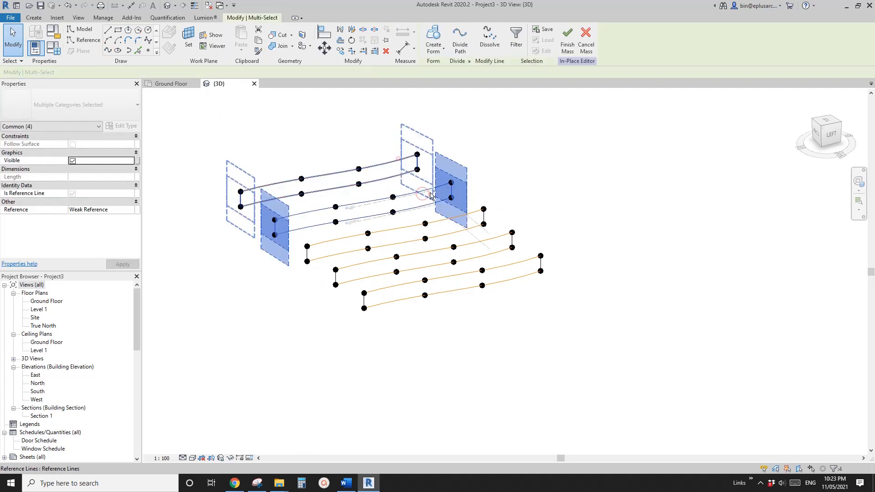
left_click(443, 217, "ctrl")
left_click(476, 245, "ctrl")
left_click(500, 267, "ctrl")
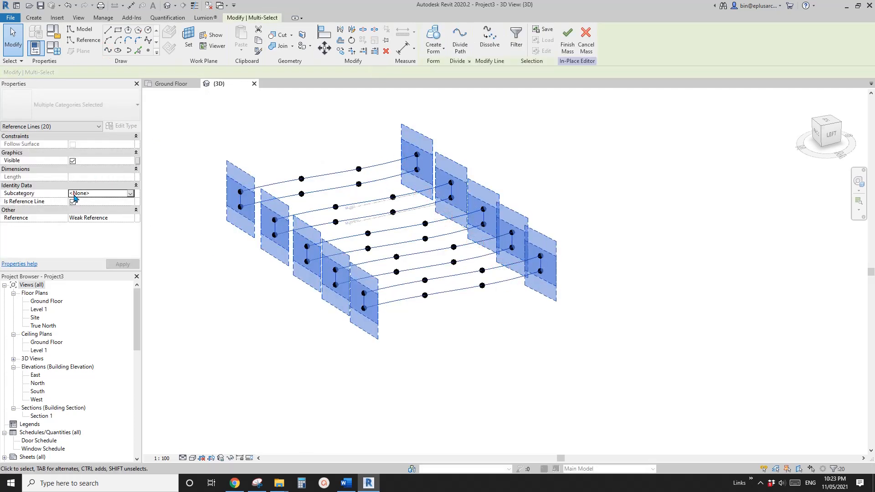
left_click(229, 270)
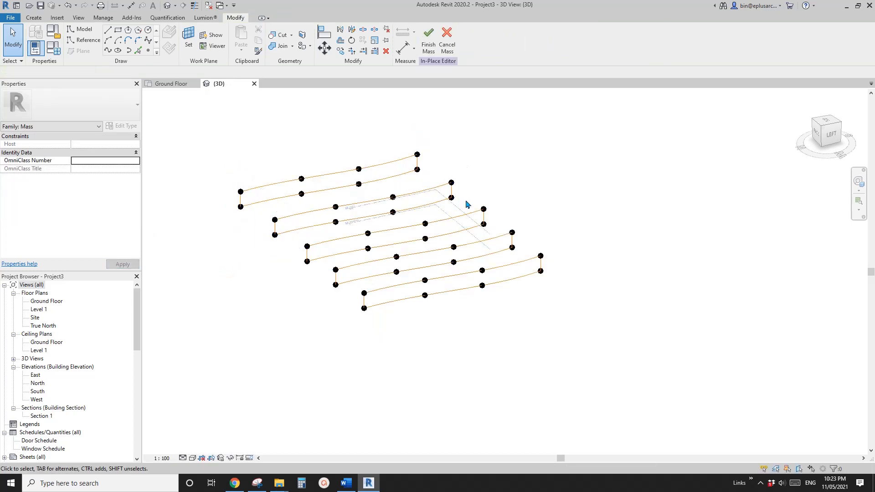
Chain-select the five closed reference-line profiles and create a solid form across them.
middle_click_drag(537, 235, 610, 217, "shift")
middle_click_drag(297, 195, 389, 212, "shift")
key("Tab")
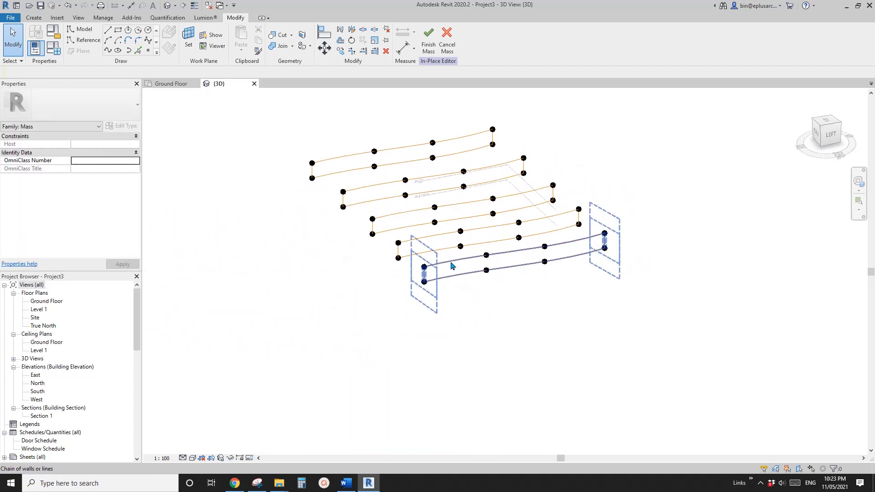
left_click(450, 260)
key("Tab")
left_click(437, 235, "ctrl")
key("Tab")
left_click(410, 211, "ctrl")
key("Tab")
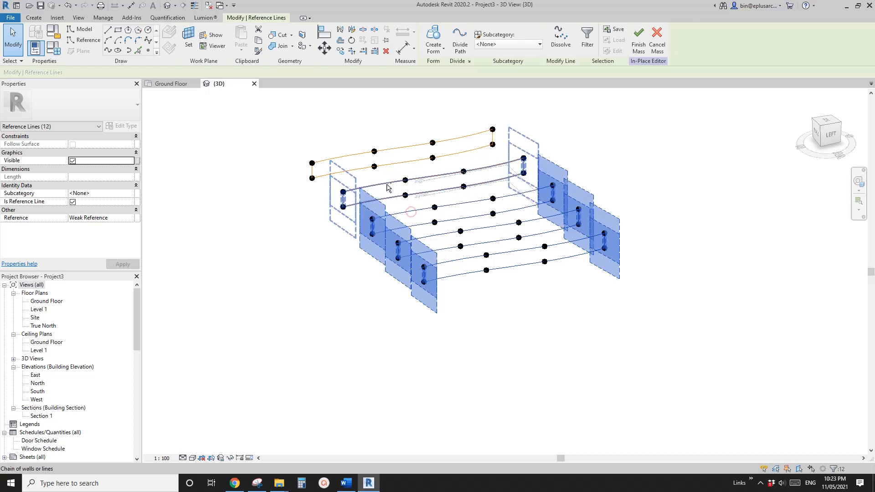
left_click(386, 184, "ctrl")
key("Tab")
left_click(359, 152, "ctrl")
middle_click_drag(469, 183, 375, 180, "shift")
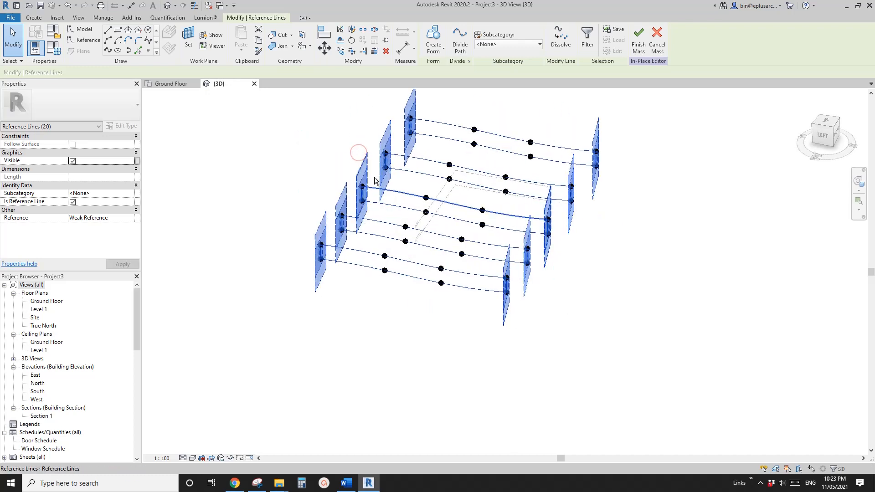
left_click(433, 39)
left_click(555, 277)
middle_click_drag(555, 277, 435, 320, "shift")
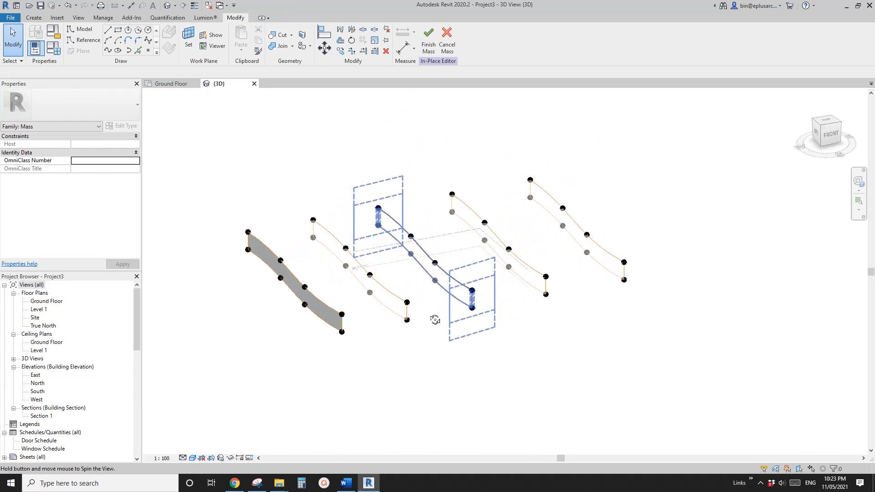
Create a new material with its default settings and assign it to the solid roof form.
left_click(420, 303)
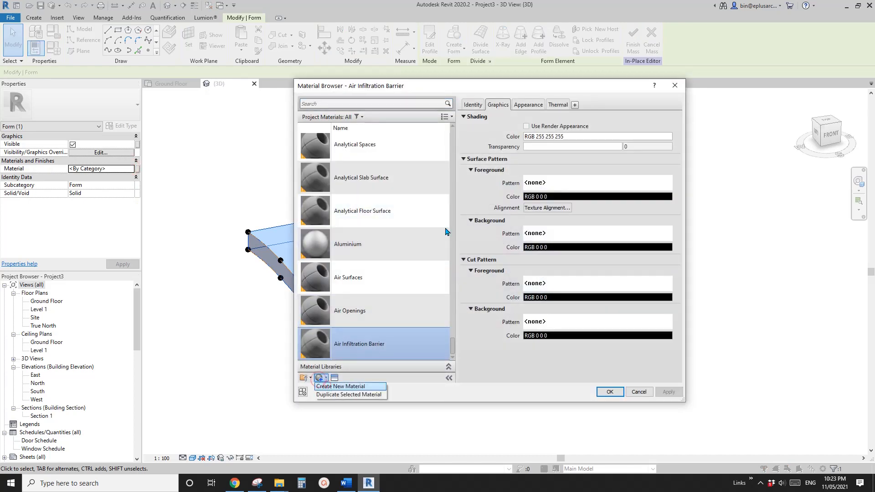
left_click(328, 386)
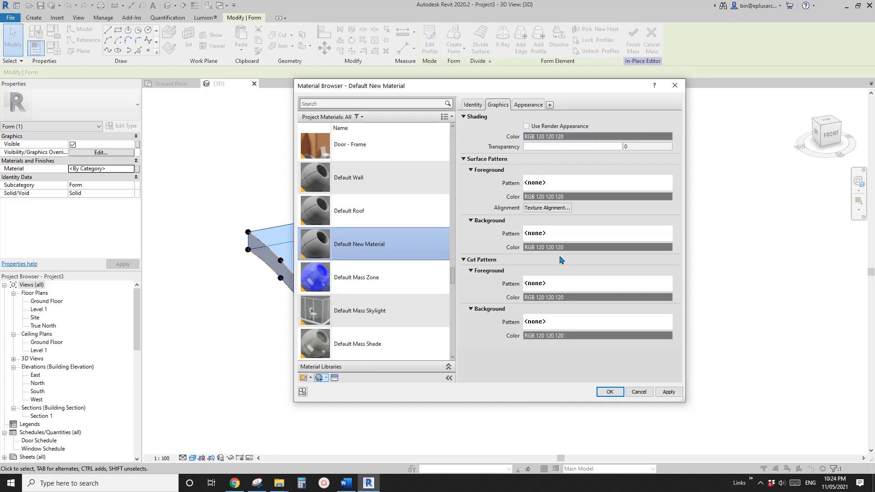
left_click(610, 392)
left_click(479, 391)
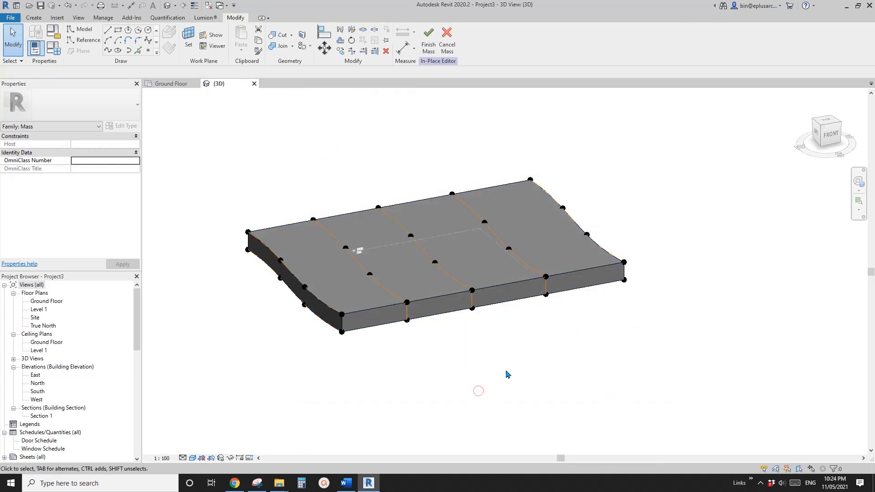
middle_click_drag(506, 371, 345, 436, "shift")
Switch to Google Maps in Chrome and examine the Busan Cinema Center's roof edge and curved underside in Street View.
left_click(236, 484)
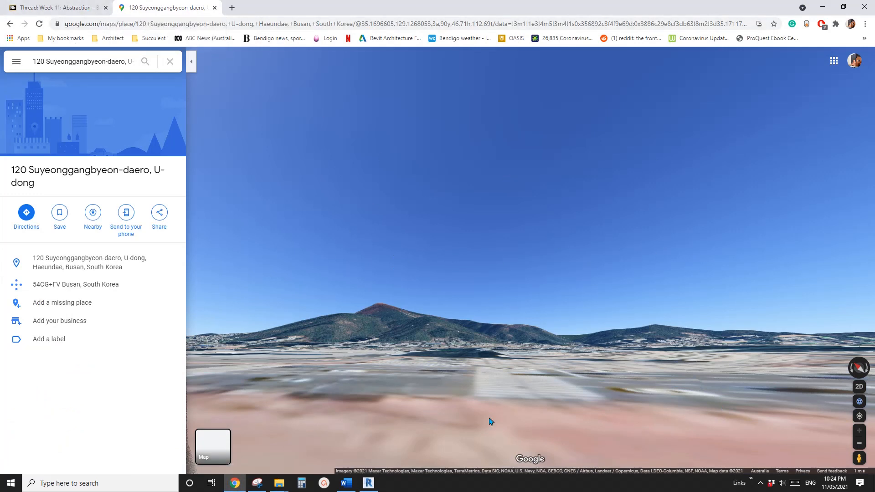
left_click(10, 24)
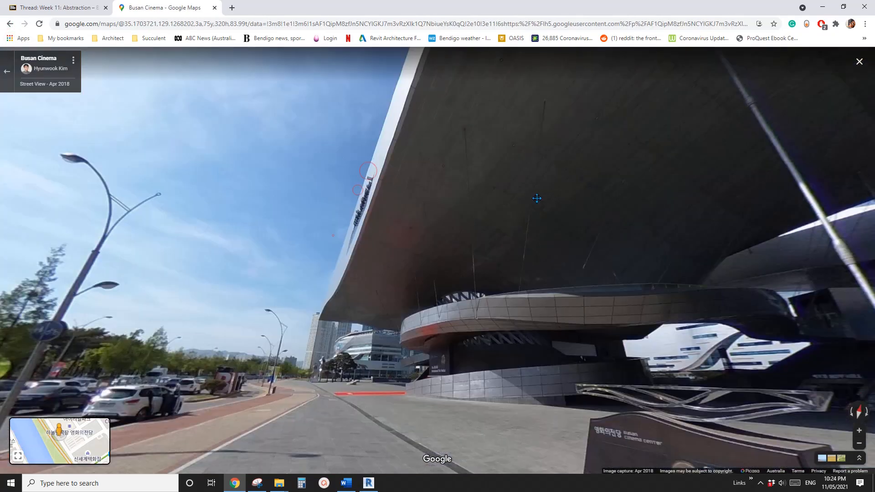
left_click(188, 351)
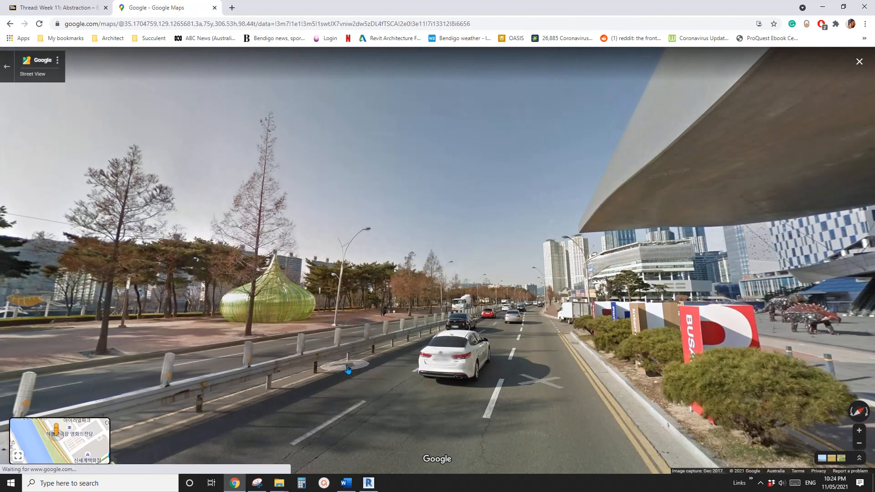
left_click(349, 364)
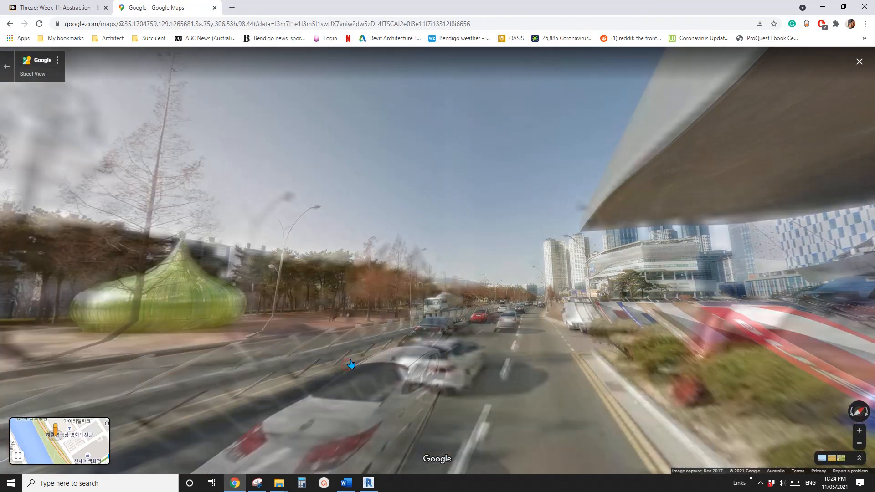
left_click_drag(125, 301, 386, 292)
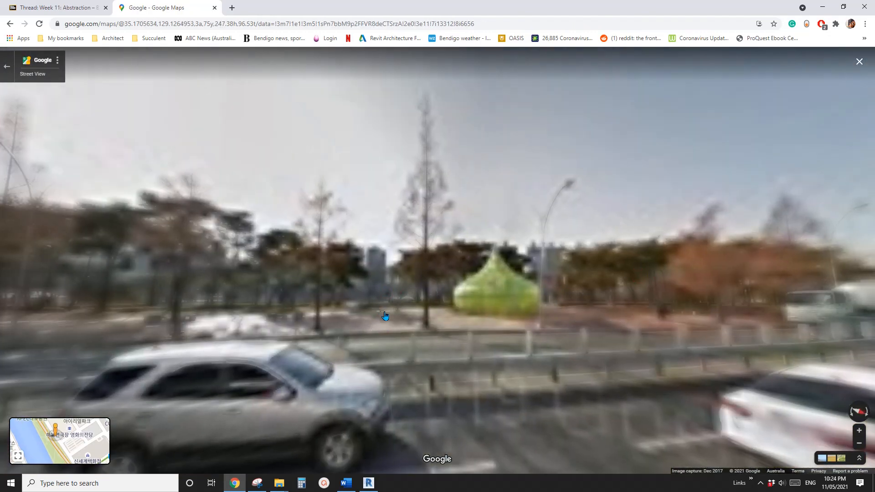
left_click(386, 316)
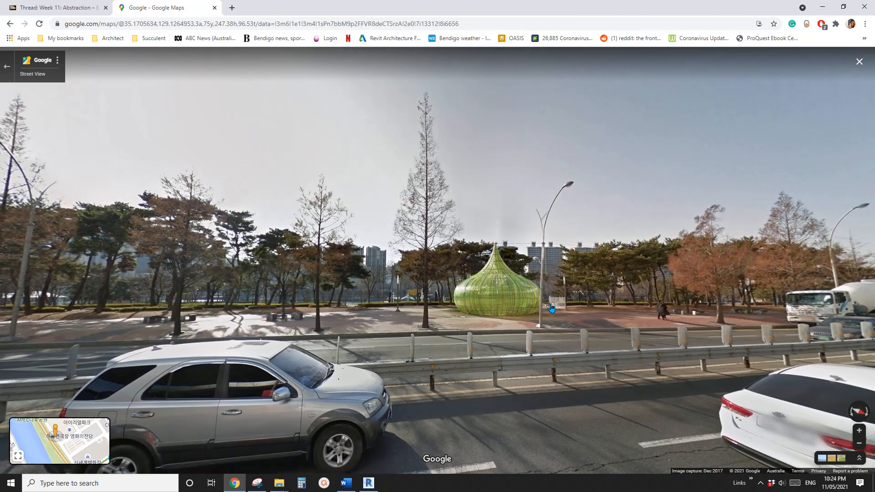
left_click_drag(552, 309, 379, 281)
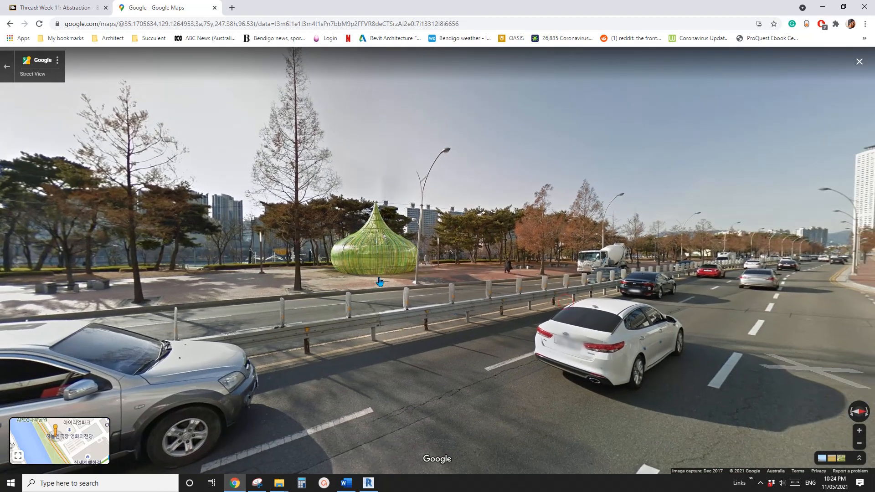
left_click(466, 334)
left_click_drag(254, 271, 181, 216)
left_click_drag(656, 116, 379, 304)
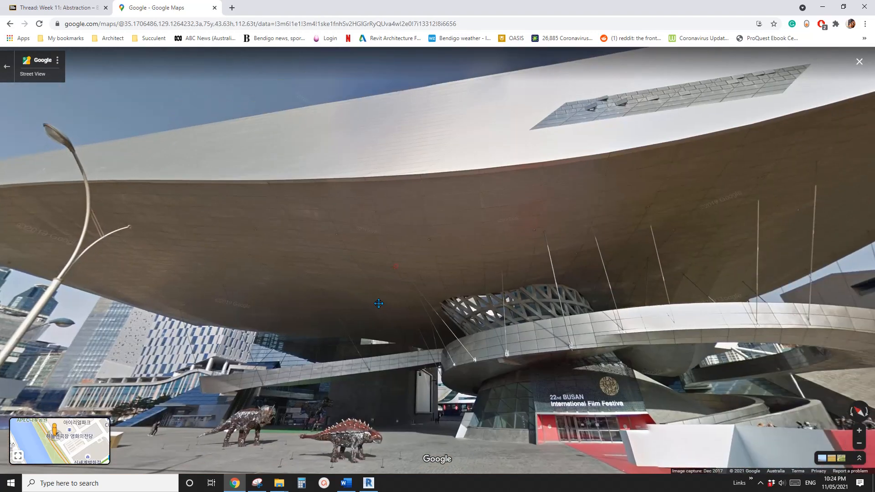
left_click_drag(538, 259, 302, 247)
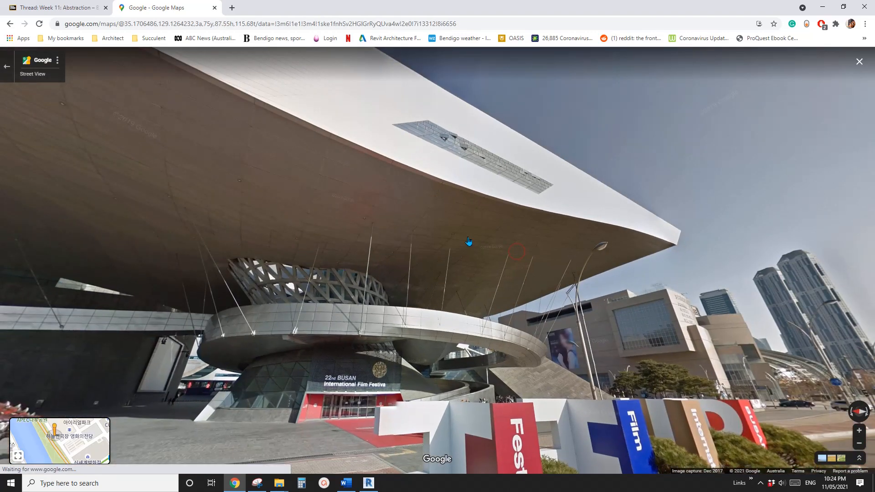
Switch back to Revit and lower one underside control point on the second and third roof profiles, to offsets of about -1979 and -1514.
left_click_drag(384, 266, 480, 307)
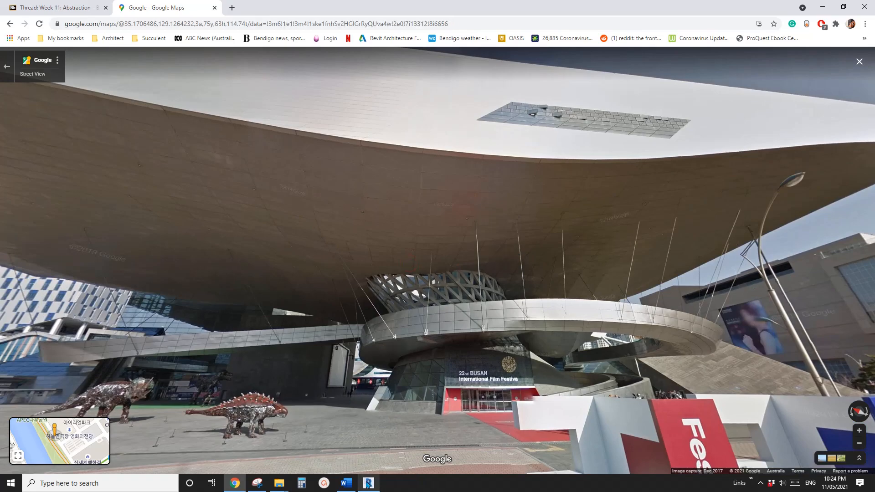
left_click(368, 484)
middle_click_drag(464, 313, 516, 371, "shift")
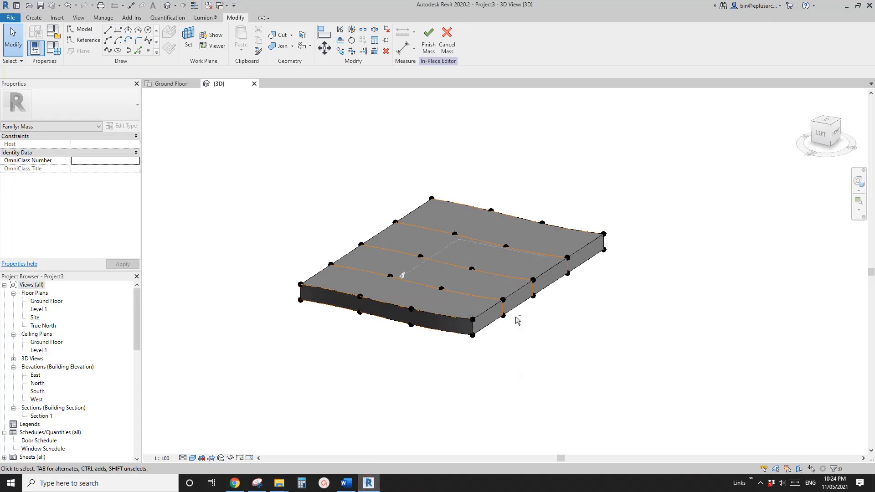
mouse_move(516, 321)
middle_mouse_down("shift")
mouse_move(504, 319)
mouse_move(568, 318)
mouse_move(503, 204)
mouse_move(455, 260)
mouse_move(469, 306)
mouse_move(528, 312)
middle_mouse_up("shift")
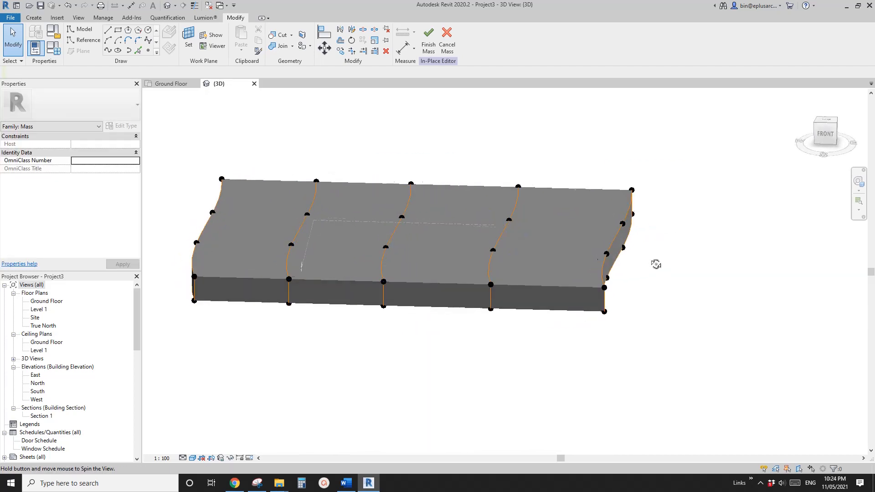
middle_click_drag(613, 241, 256, 278, "shift")
middle_click_drag(263, 239, 421, 272, "shift")
left_click(342, 240)
left_click(371, 232)
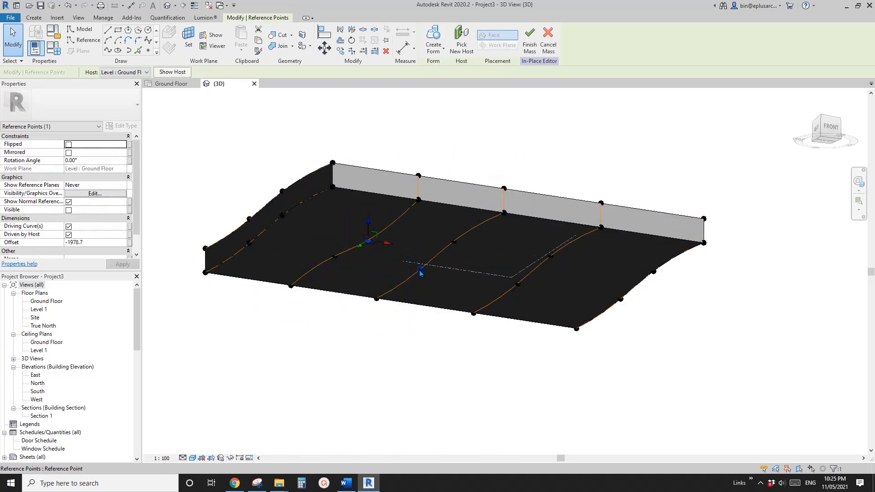
mouse_move(433, 267)
left_mouse_down()
mouse_move(417, 250)
mouse_move(421, 273)
left_mouse_up()
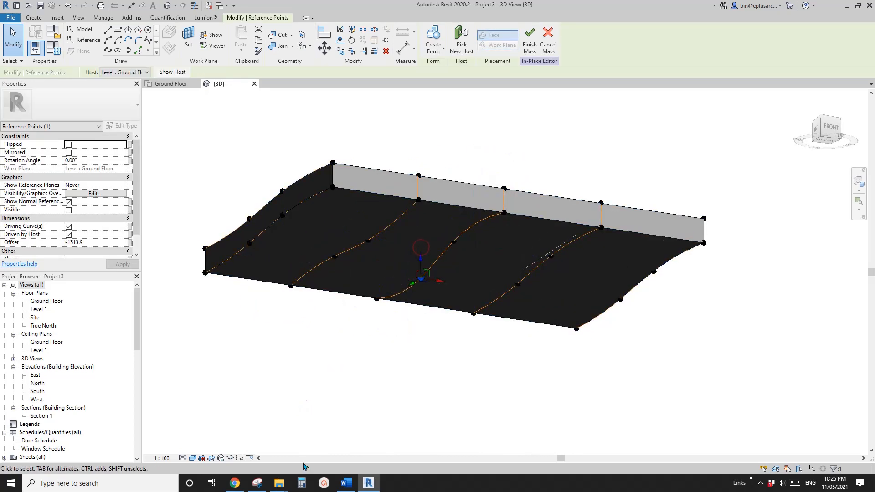
Switch to Google Maps in Chrome and examine the roof's underside curvature and corner from several Street View positions along the road.
left_click(238, 486)
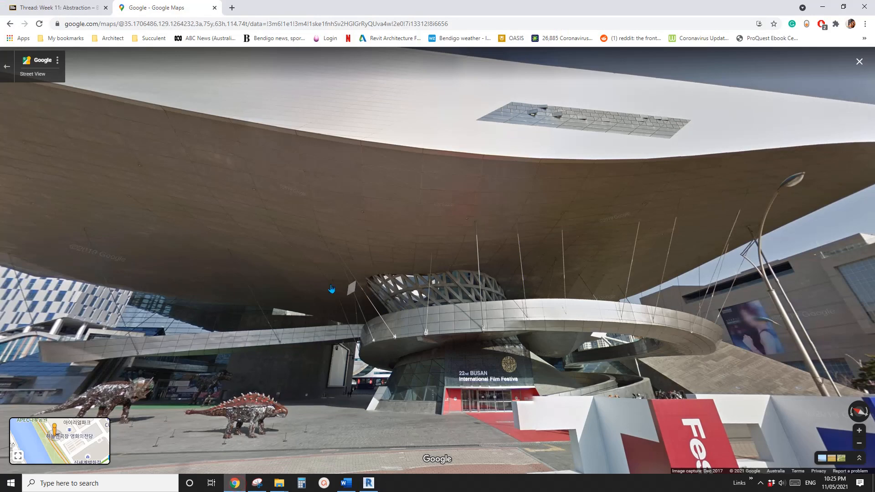
left_click_drag(256, 266, 323, 263)
left_click_drag(453, 257, 439, 256)
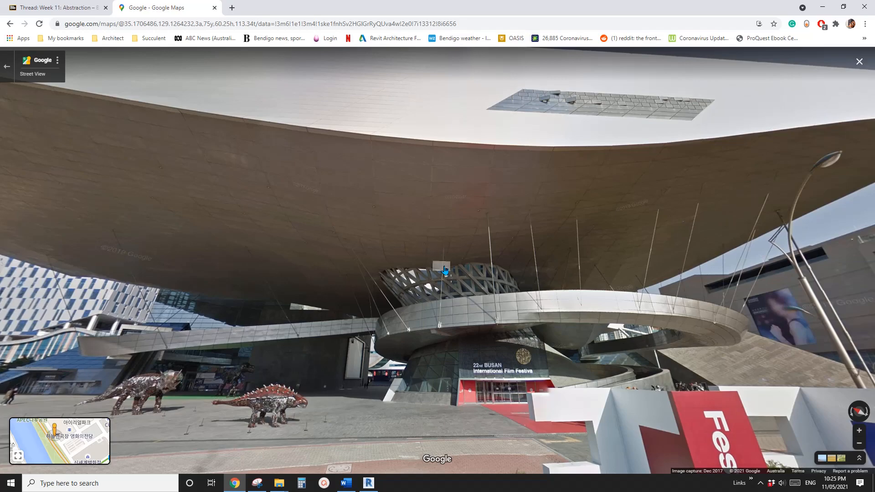
left_click_drag(559, 319, 471, 279)
left_click_drag(616, 329, 344, 273)
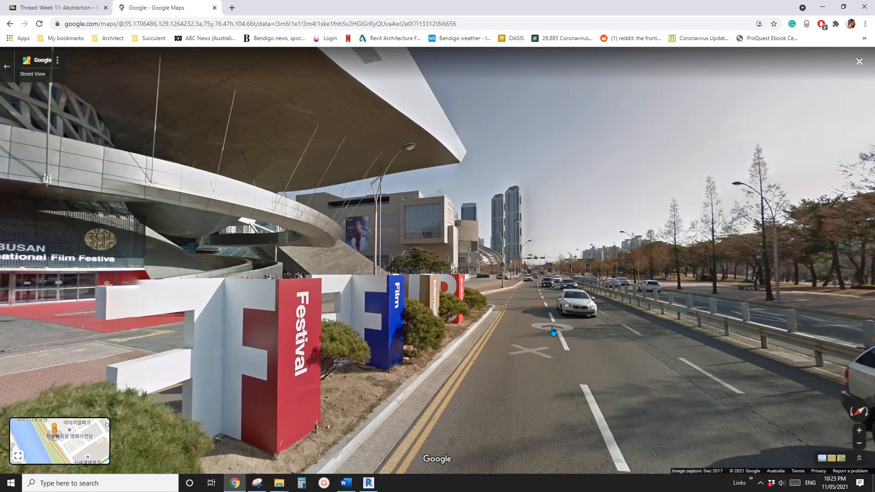
left_click(553, 332)
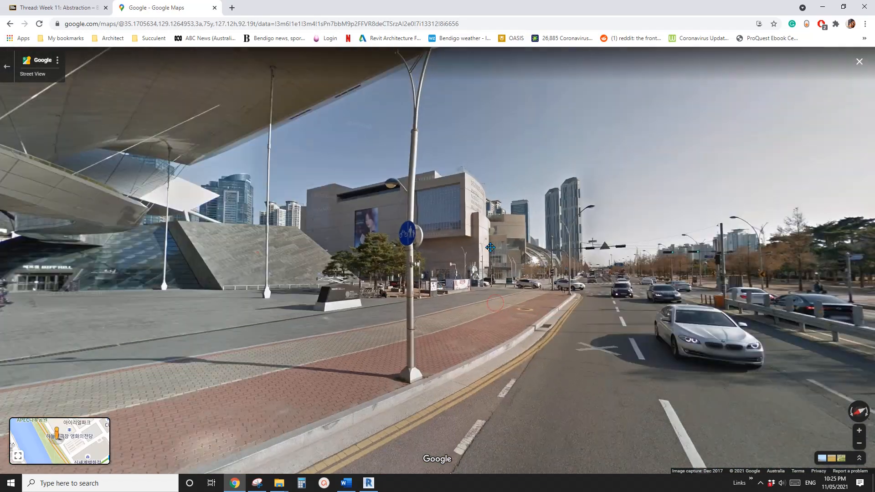
left_click(490, 247)
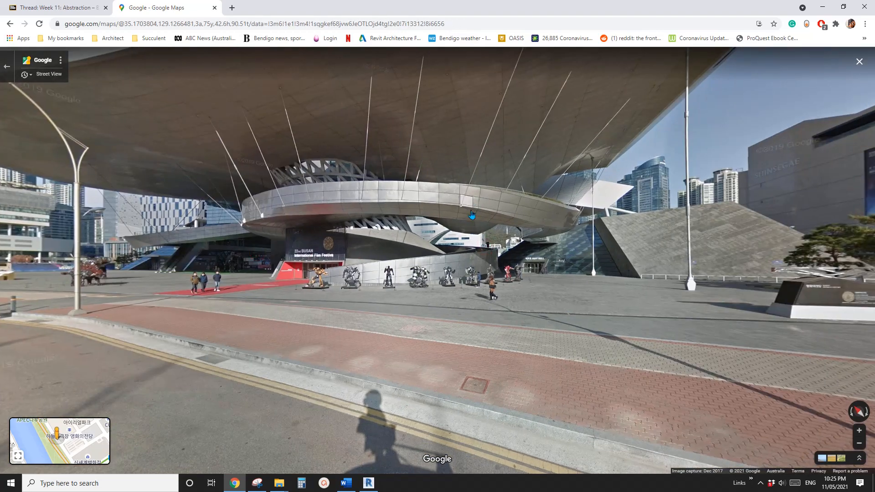
left_click(472, 214)
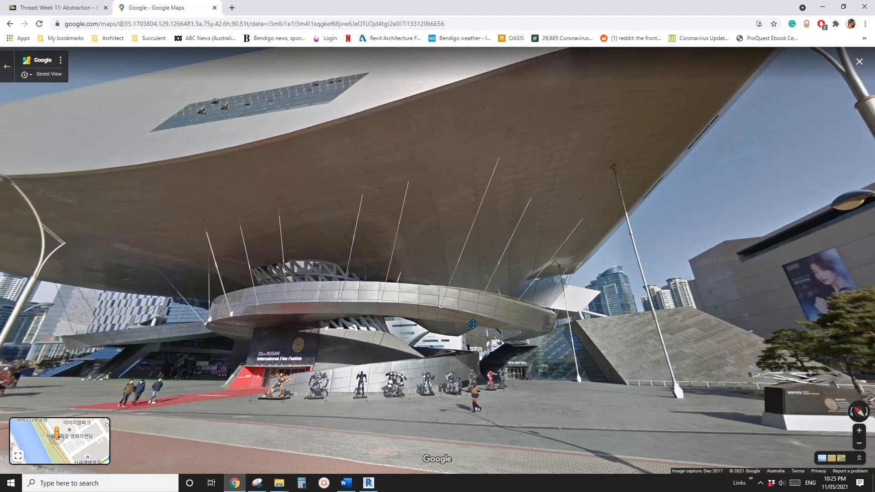
left_click_drag(473, 324, 576, 314)
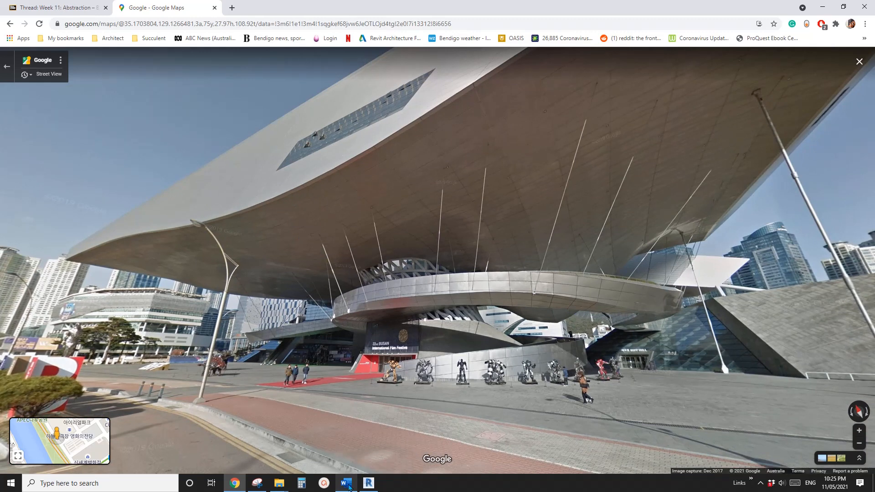
Switch back to Revit and pull further underside control points of the inner profiles downward to deepen the roof's belly.
left_click(369, 483)
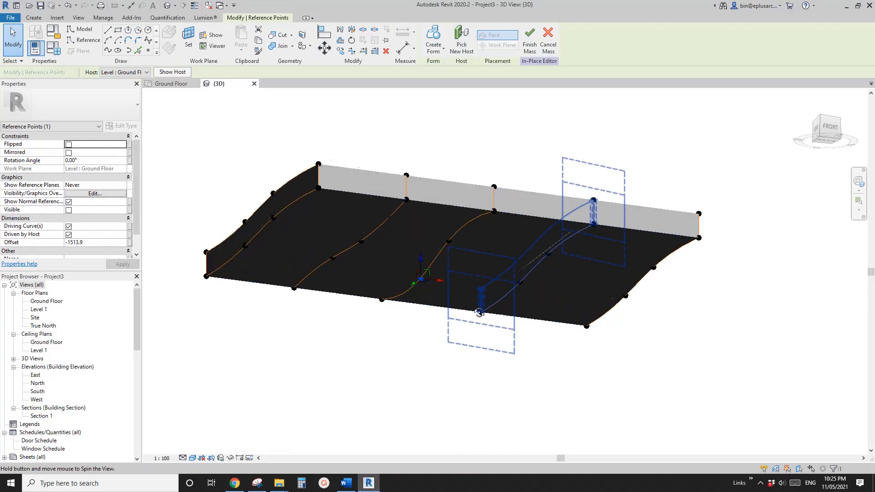
middle_click_drag(479, 312, 320, 297, "shift")
left_click_drag(387, 266, 398, 298)
middle_click_drag(434, 293, 474, 264, "shift")
left_click_drag(503, 246, 509, 294)
middle_click_drag(510, 294, 606, 310, "shift")
middle_click_drag(602, 337, 463, 277, "shift")
key("Escape")
middle_click_drag(528, 329, 603, 234)
left_click(504, 294)
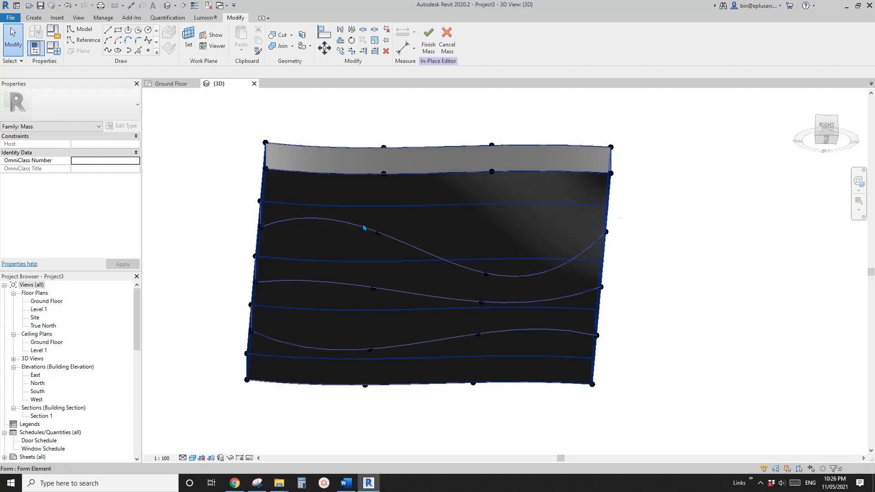
Try placing a reference point on the form's deepest underside curve near its end, and delete that form-hosted point.
middle_click_drag(483, 277, 517, 305, "shift")
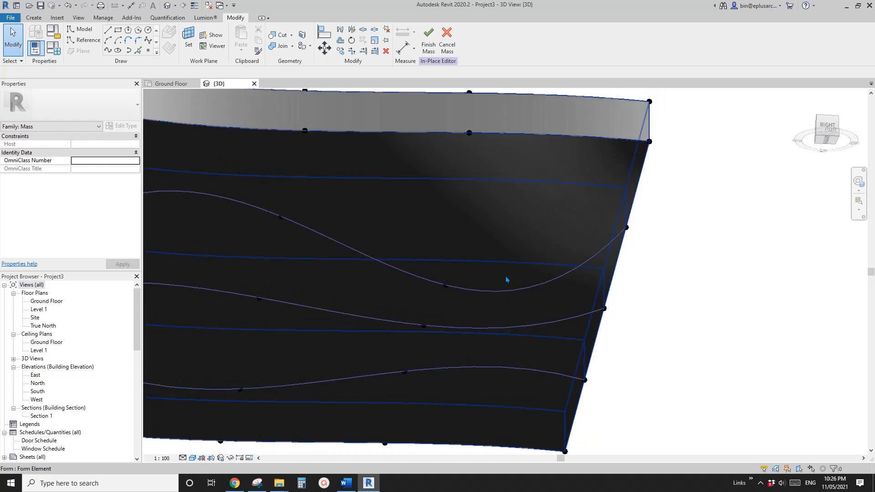
left_click(150, 52)
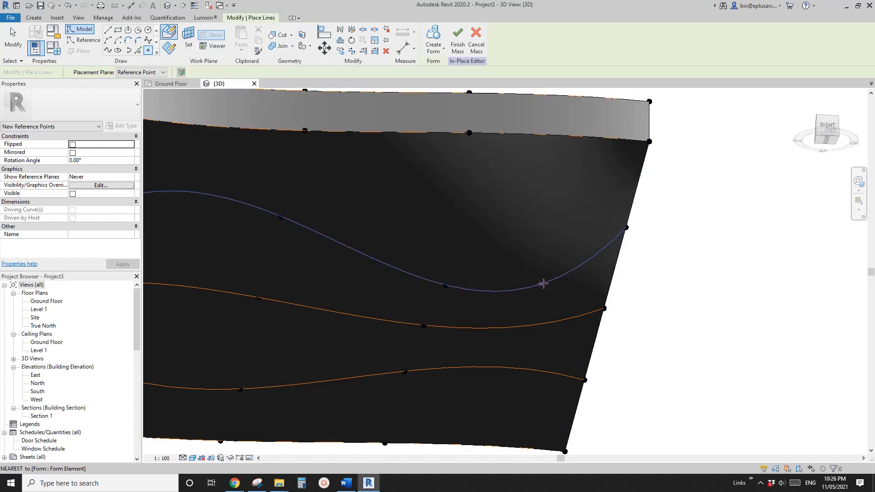
key("Escape")
key("Escape")
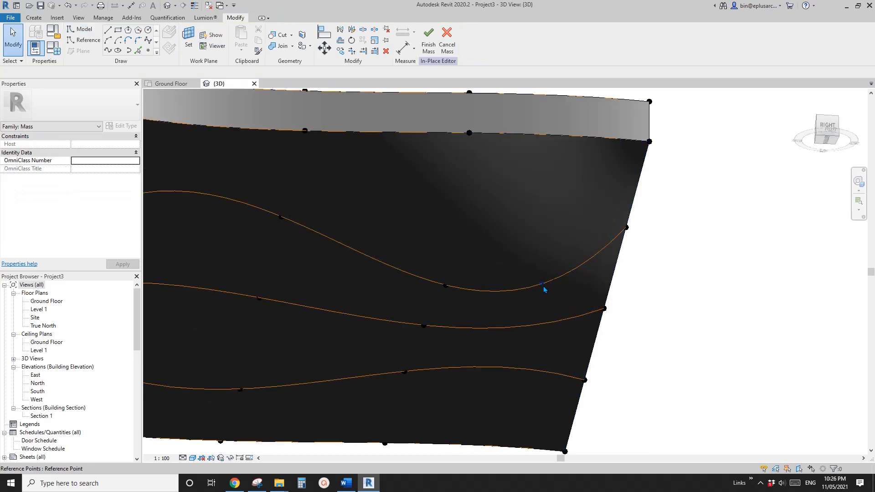
left_click(542, 286)
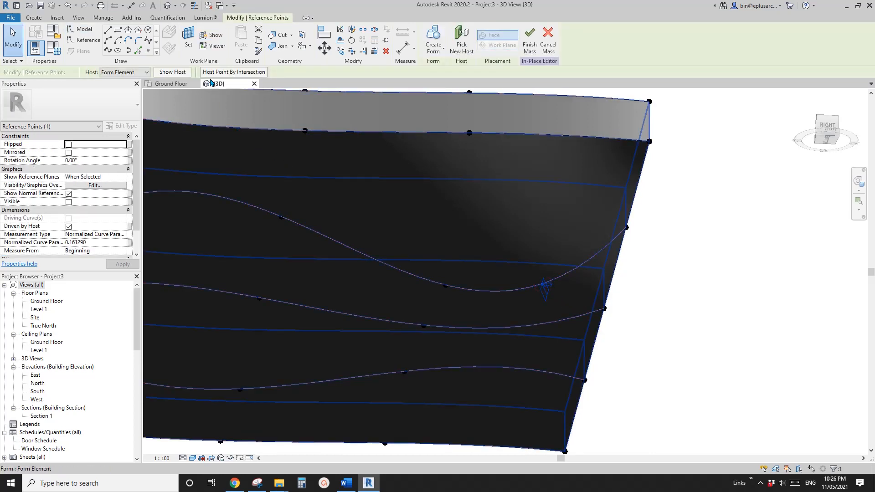
middle_click_drag(230, 99, 443, 256, "shift")
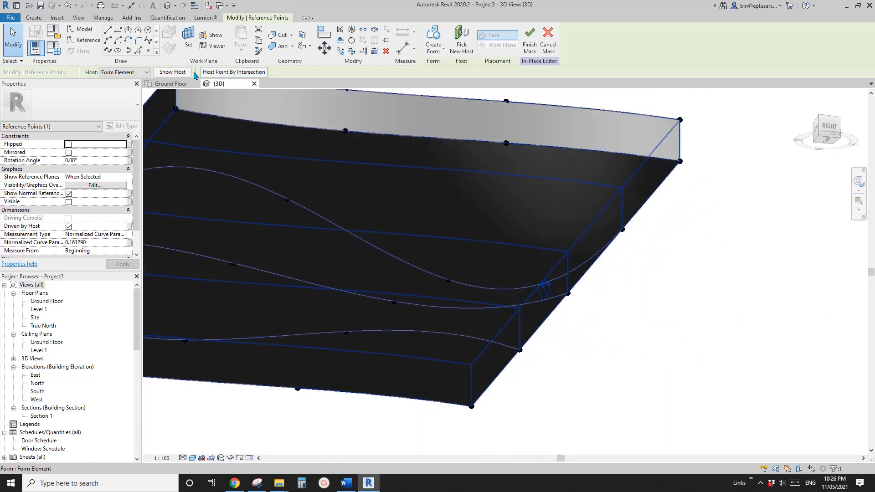
scroll(490, 177, "up", 2)
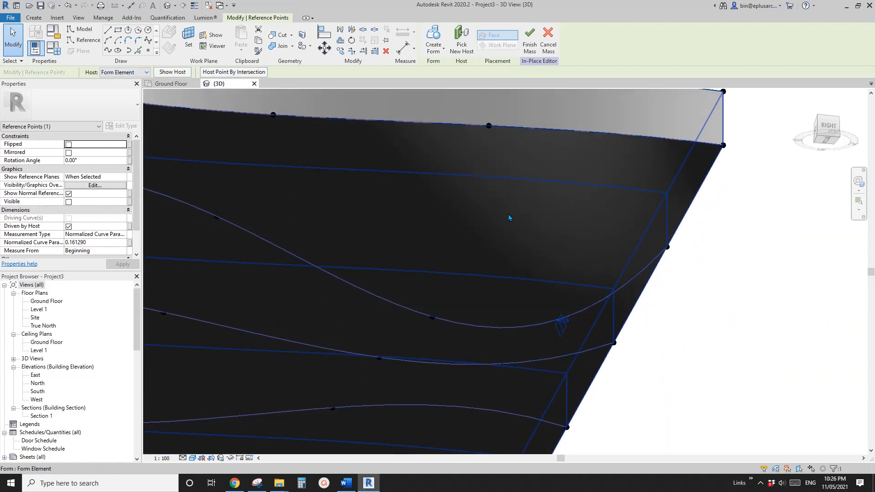
key("e")
scroll(552, 247, "up", 1)
middle_click_drag(553, 294, 532, 268)
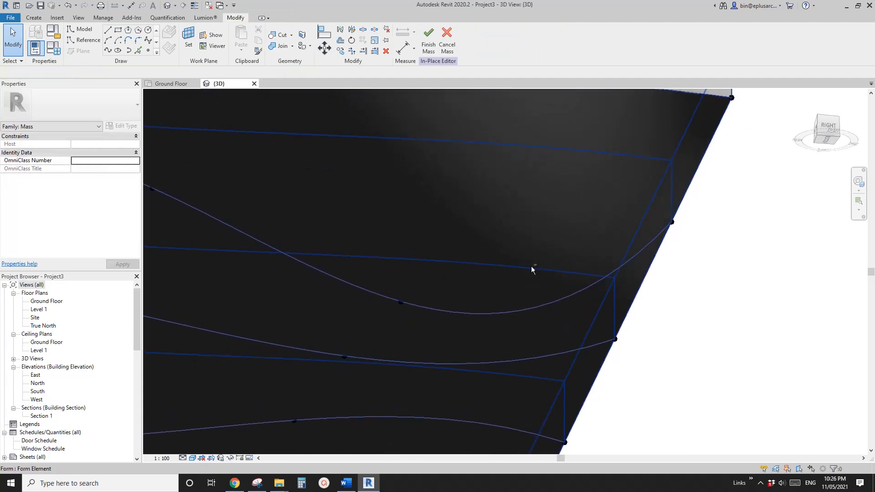
Temporarily hide the solid roof form in the 3D view, leaving only the reference-line profiles and their points.
scroll(532, 265, "down", 2)
left_click(521, 234)
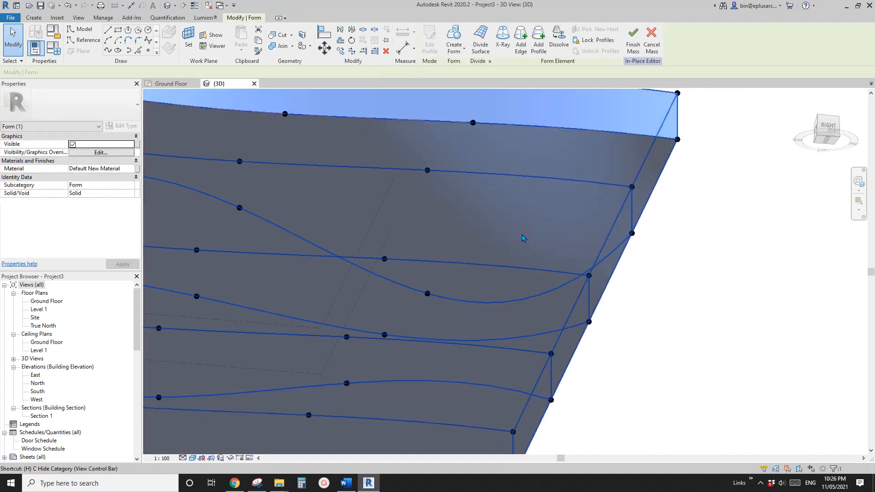
key("h")
key("h")
left_click(234, 119)
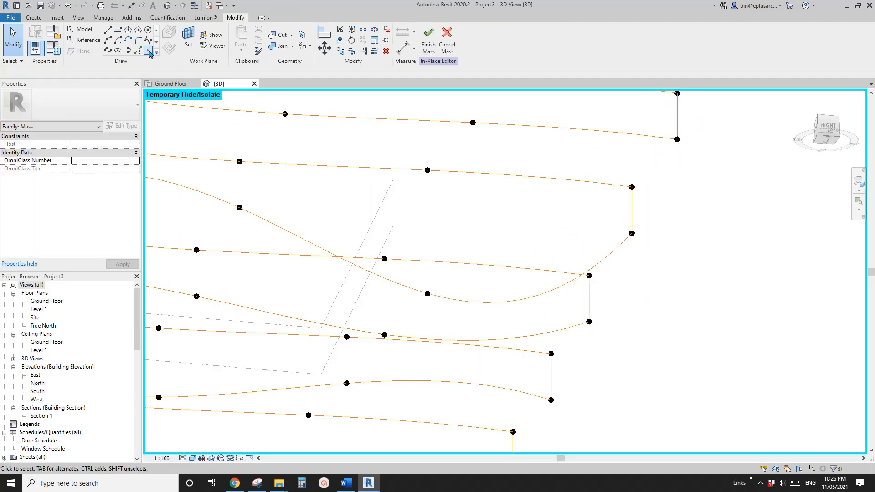
Place a reference point on the deepest profile's lower spline near its end and make it a driving point.
left_click(149, 51)
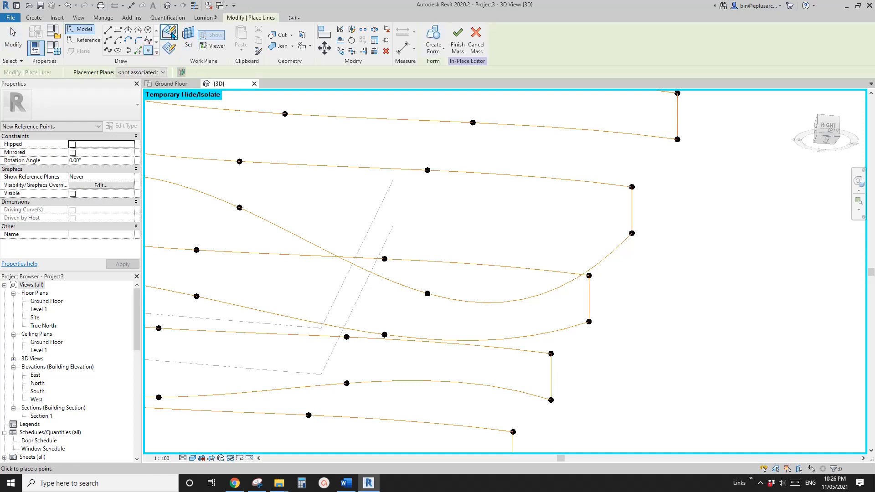
left_click(534, 296)
key("Escape")
left_click(532, 297)
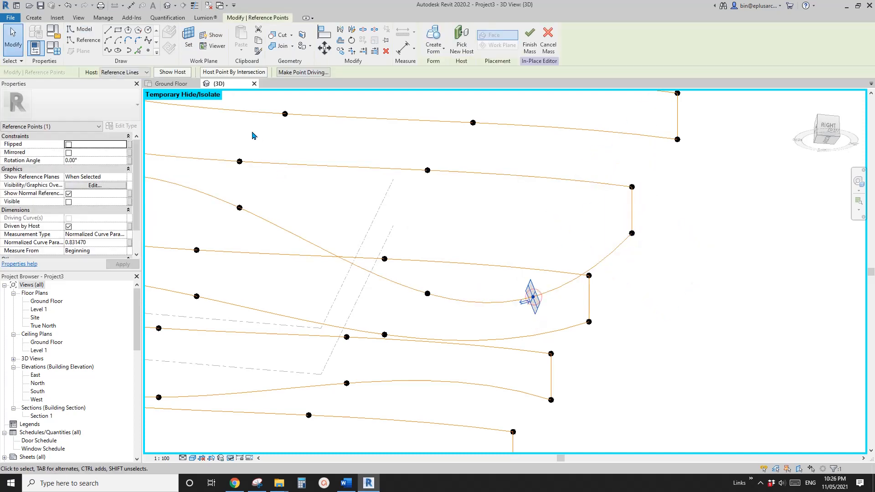
left_click(307, 73)
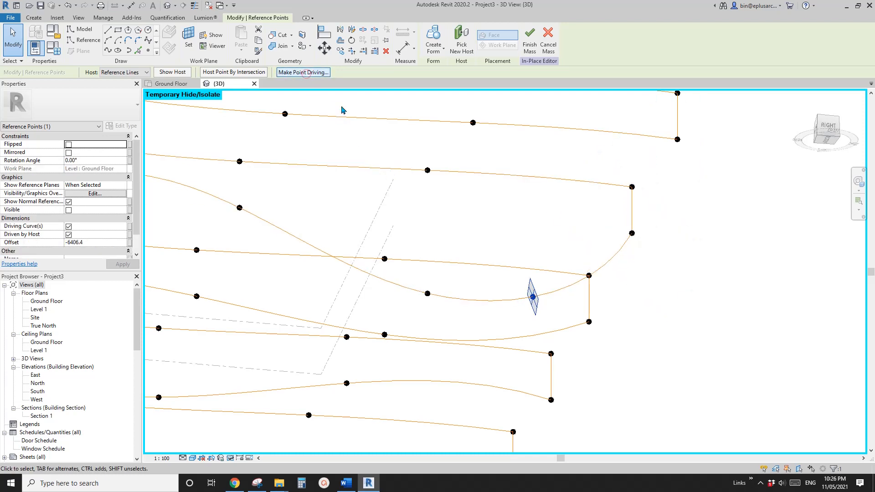
left_click(534, 297)
key("Escape")
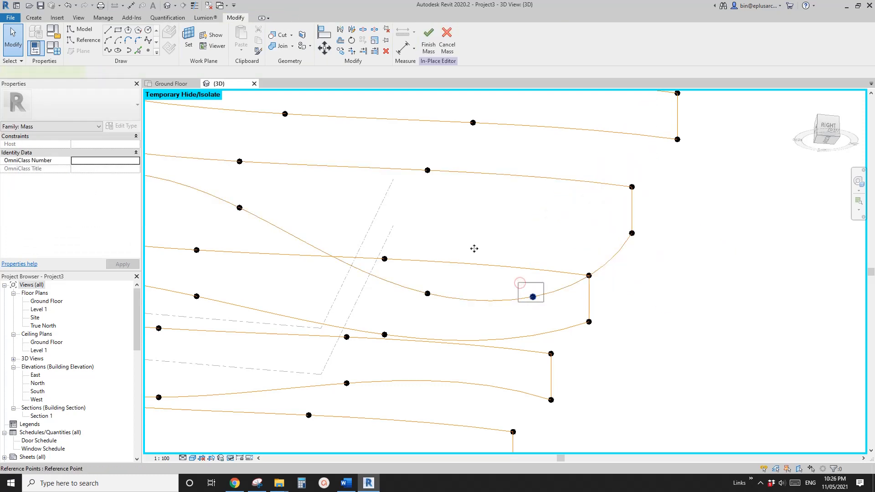
Raise the new driving point and shift the adjacent low control point along the spline toward it.
left_click_drag(518, 282, 544, 302)
middle_click_drag(570, 290, 547, 290, "shift")
left_click_drag(534, 275, 540, 236)
middle_click_drag(477, 254, 573, 246)
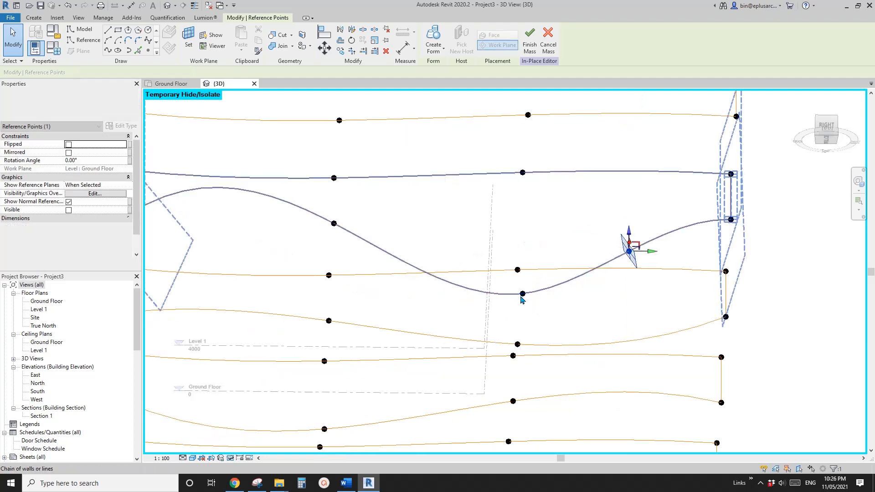
left_click_drag(512, 283, 537, 297)
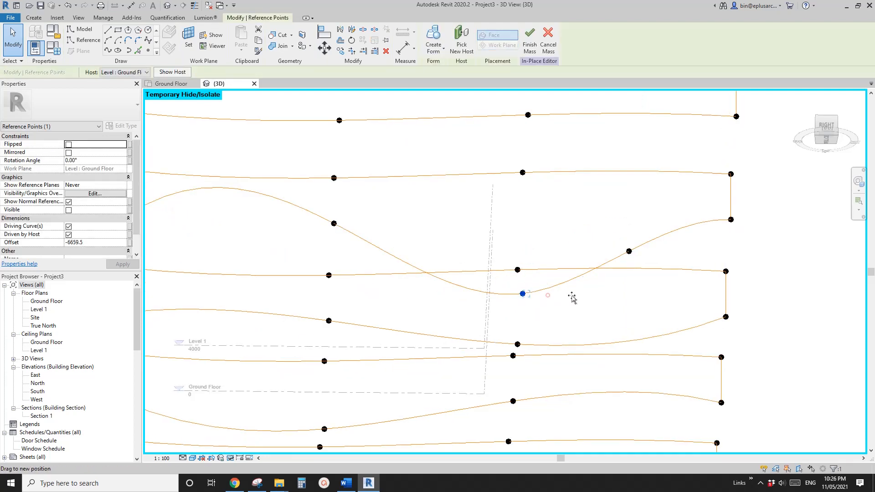
left_click_drag(599, 299, 597, 297)
Lower the other inner control point on the deepest profile's lower spline.
middle_click_drag(399, 259, 420, 261, "shift")
left_click_drag(332, 177, 356, 208)
middle_click_drag(397, 234, 477, 278)
middle_click_drag(477, 278, 439, 246, "shift")
left_click_drag(420, 217, 419, 233)
middle_click_drag(393, 240, 349, 223, "shift")
Place a reference point near the opposite end of the same lower spline and make it a driving point.
left_click(151, 52)
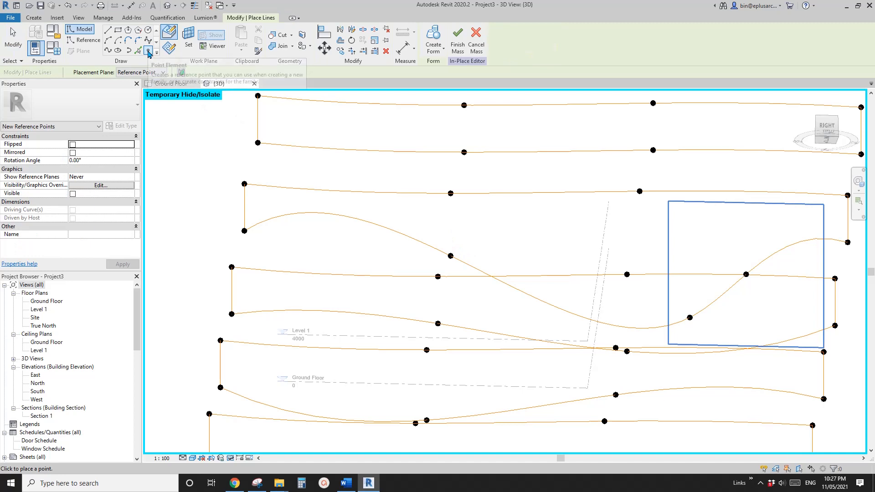
left_click(321, 212)
key("Escape")
left_click(322, 212)
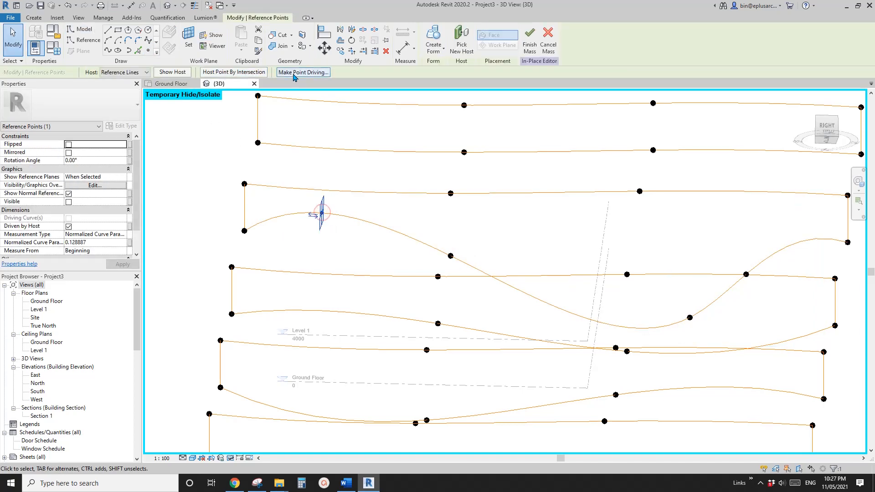
left_click(303, 72)
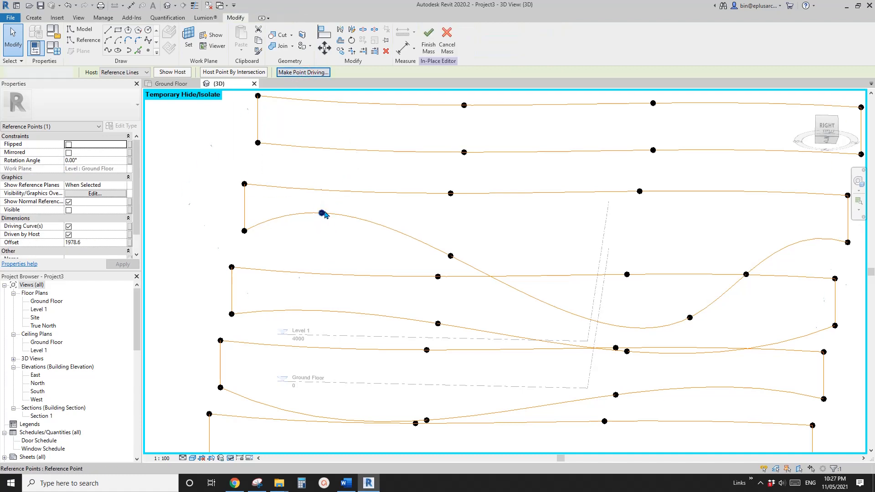
Lower the new driving point to an offset of about 265 and shift the adjacent control point further along the spline, away from it.
left_click(322, 212)
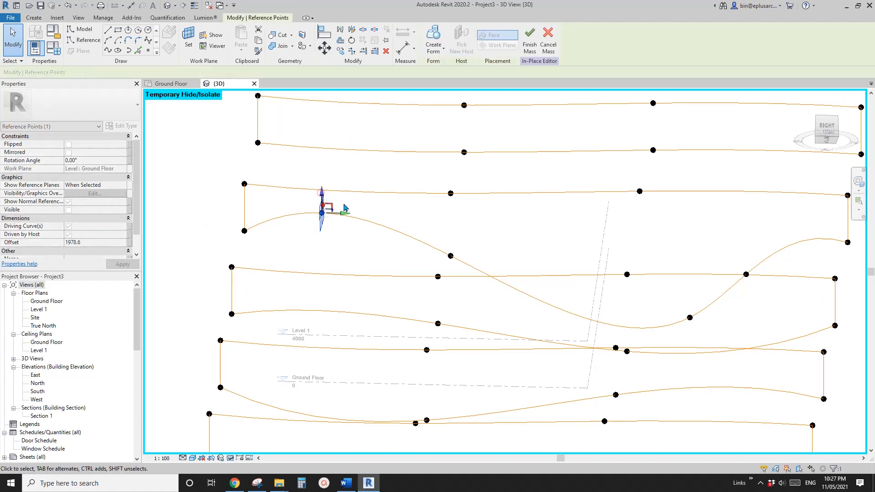
middle_click_drag(322, 196, 323, 199, "shift")
left_click_drag(326, 215, 327, 226)
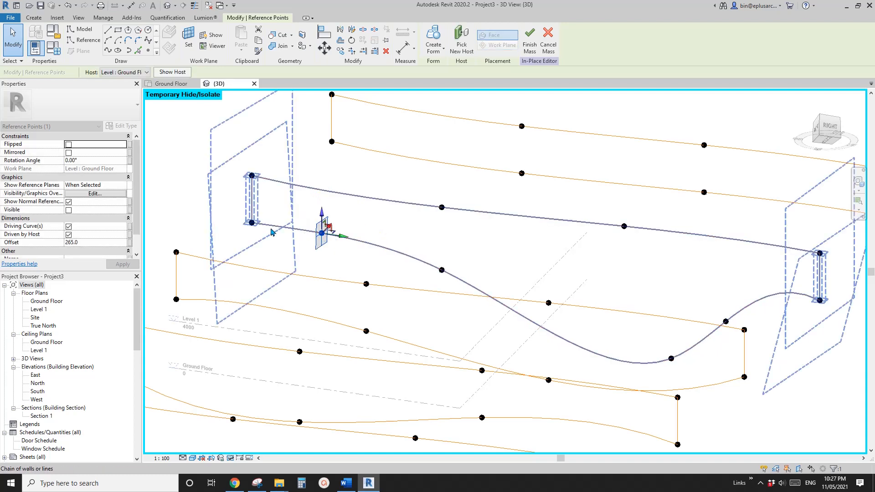
middle_click_drag(472, 295, 397, 208)
left_click(374, 198)
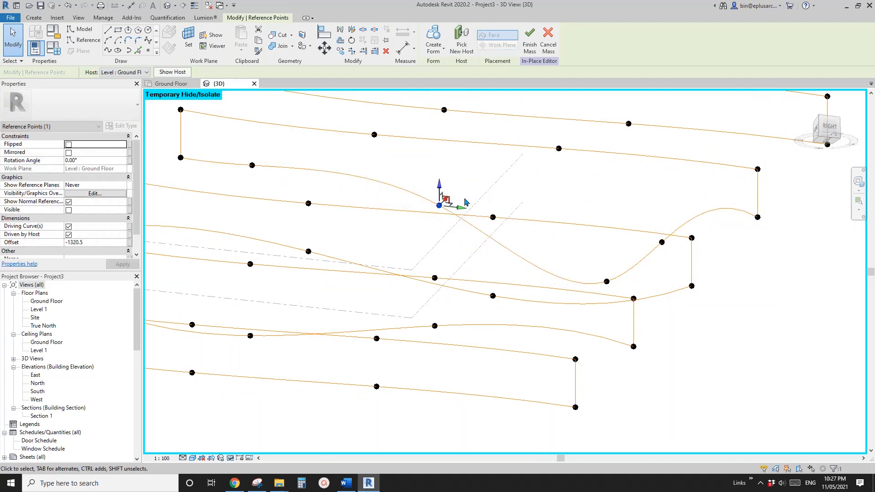
Shift the deepest profile's lowest control point inward along its lower spline and the adjacent driving point outward toward the profile's end.
middle_click_drag(579, 249, 463, 205)
left_click(491, 237)
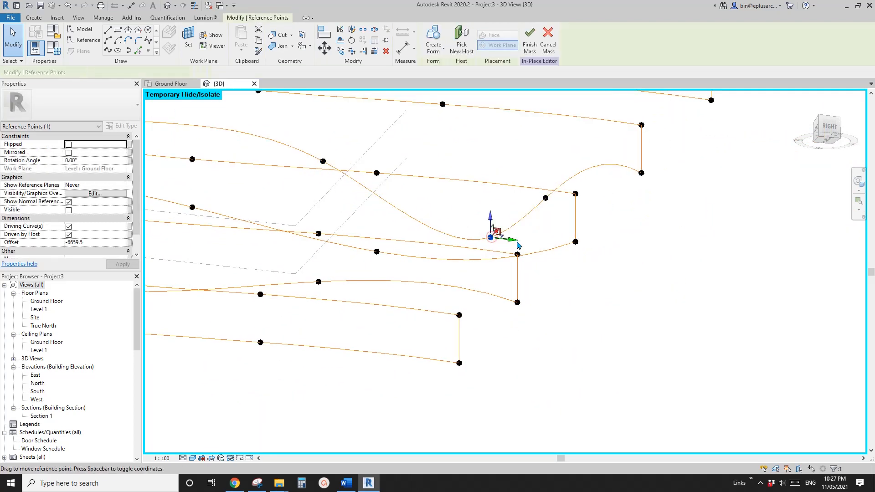
middle_click_drag(498, 241, 382, 241, "shift")
scroll(562, 207, "up", 2)
left_click(506, 211)
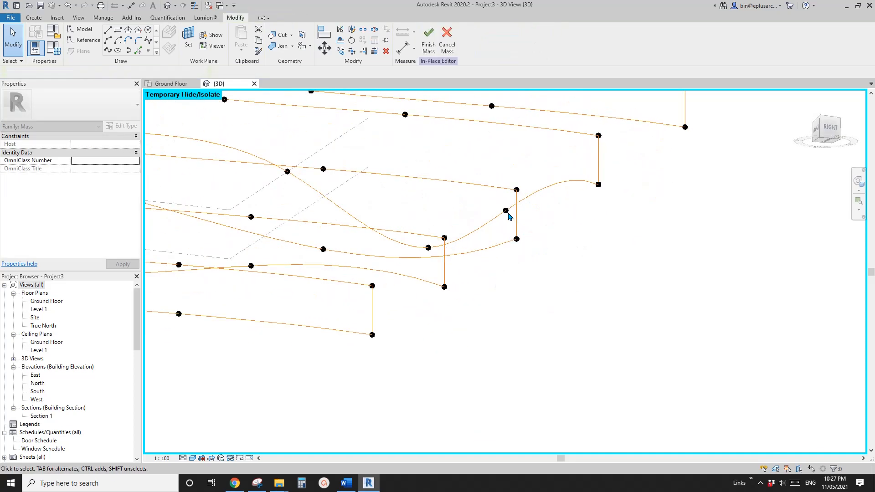
left_click_drag(527, 218, 565, 217)
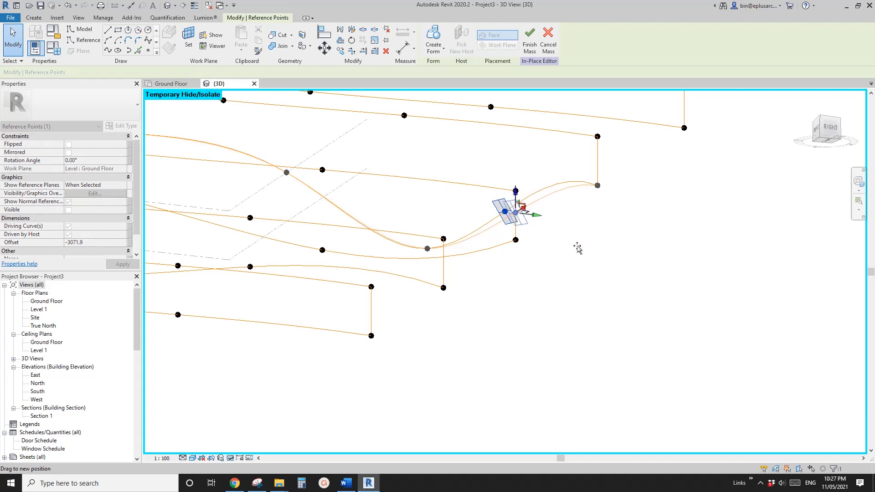
left_click_drag(578, 249, 577, 248)
left_click(557, 231)
scroll(556, 231, "down", 2)
middle_click_drag(552, 232, 556, 266, "shift")
Switch to Google Street View, move further along the road and examine the roof's underside and edge curves from the street corner.
left_click(236, 484)
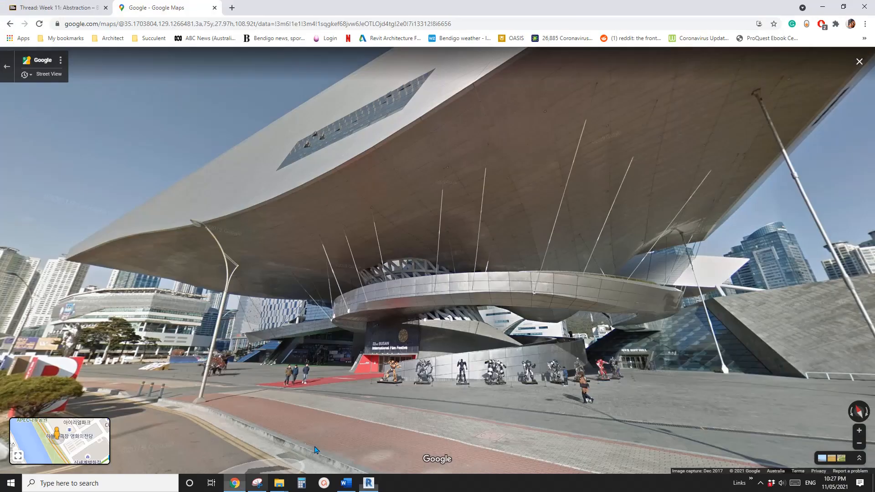
left_click_drag(748, 291, 419, 268)
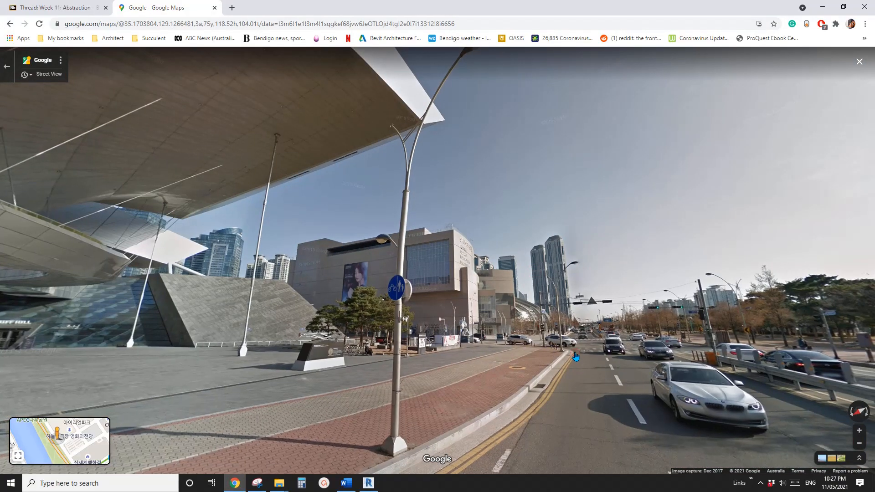
left_click(573, 353)
left_click_drag(435, 327, 611, 328)
left_click_drag(526, 346, 716, 347)
left_click_drag(432, 310, 599, 327)
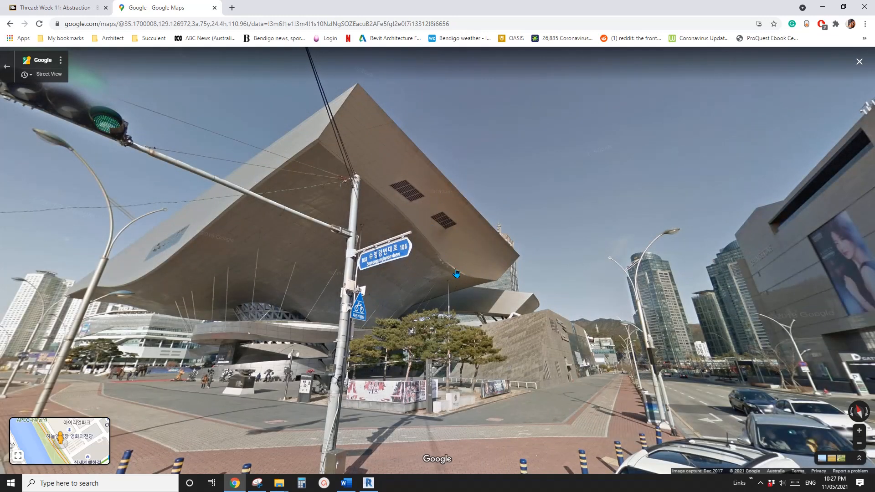
Return to Revit and lower the two inner control points on the end profile's lower spline to offsets of about -3299 and -1051.
left_click(369, 483)
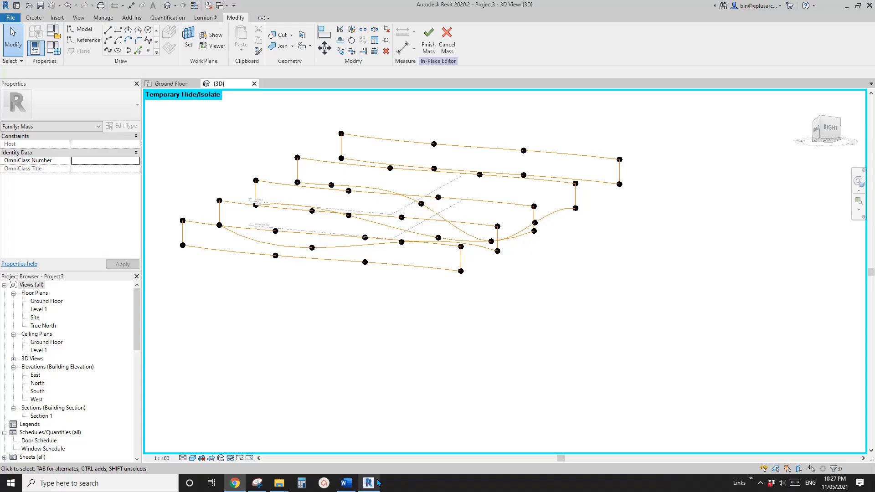
middle_click_drag(524, 228, 565, 235, "shift")
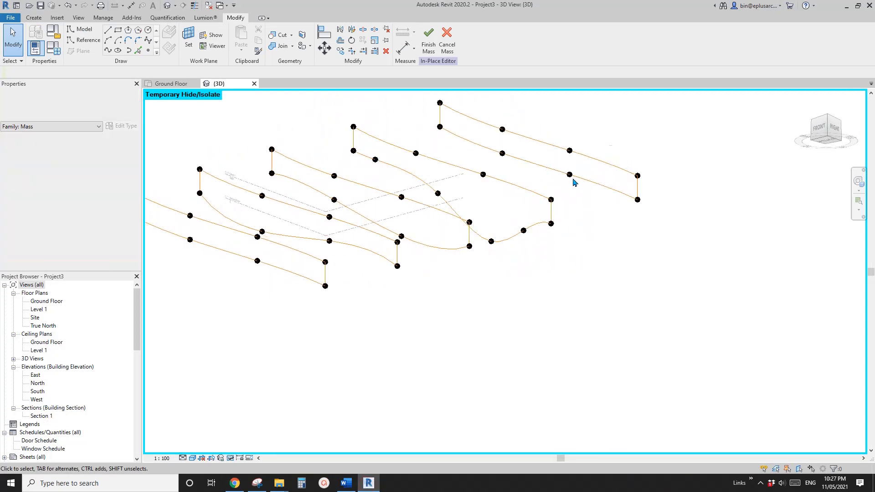
key("Tab")
key("Tab")
left_click(571, 177)
key("Escape")
middle_click_drag(571, 179, 490, 183, "shift")
left_click(569, 175)
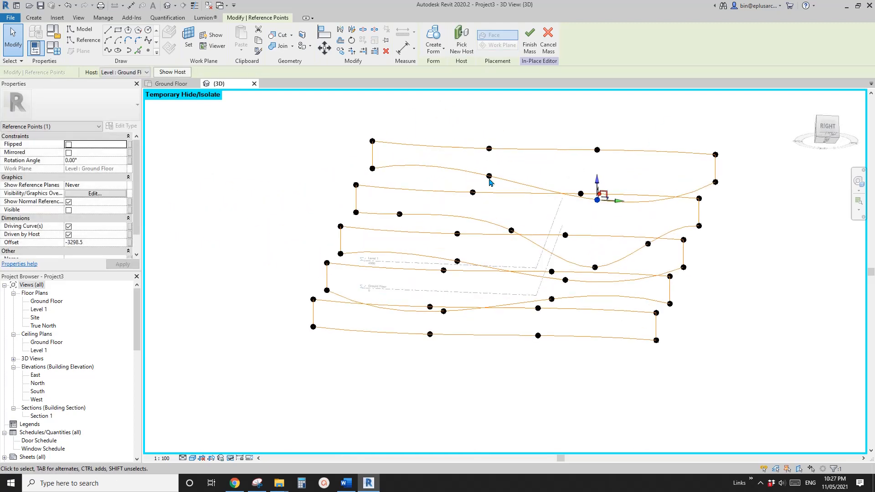
left_click(490, 178)
left_click_drag(489, 166, 537, 188)
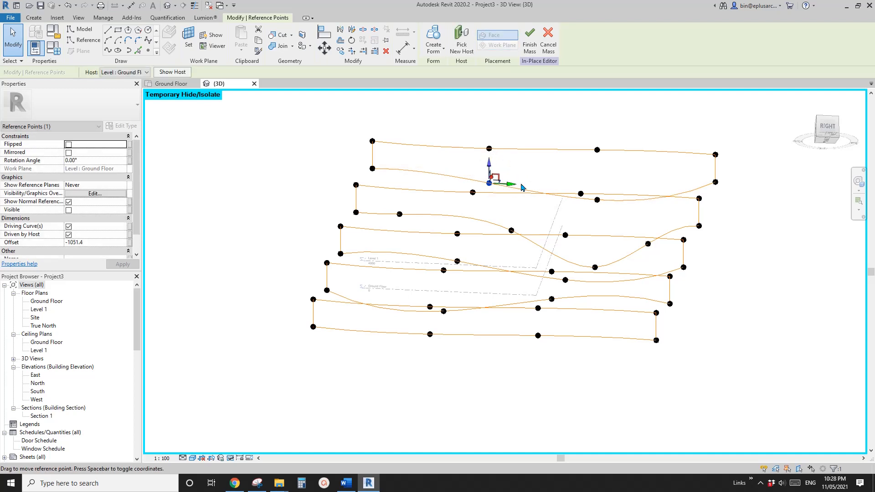
left_click(533, 178)
Reset the temporary hide/isolate to show the roof form together with its profiles.
middle_click_drag(533, 177, 604, 246, "shift")
scroll(602, 243, "down", 4)
middle_click_drag(506, 246, 492, 231, "shift")
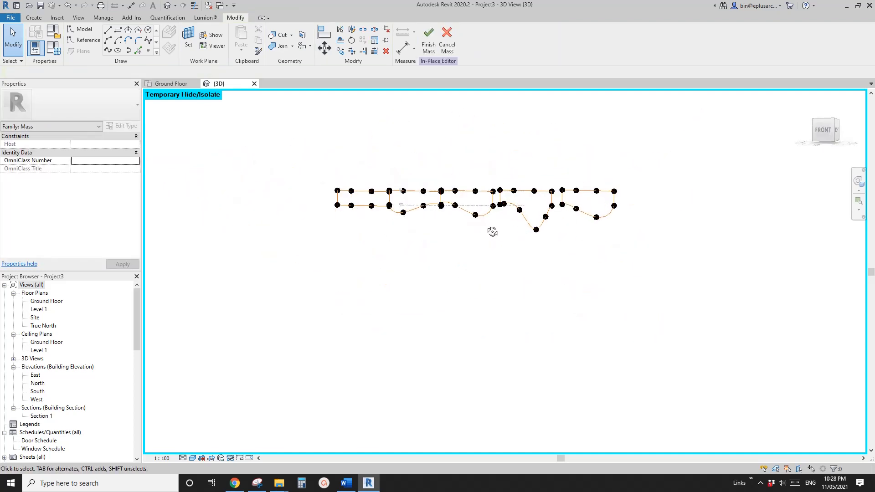
scroll(458, 196, "up", 1)
middle_click_drag(457, 195, 451, 213)
key("r")
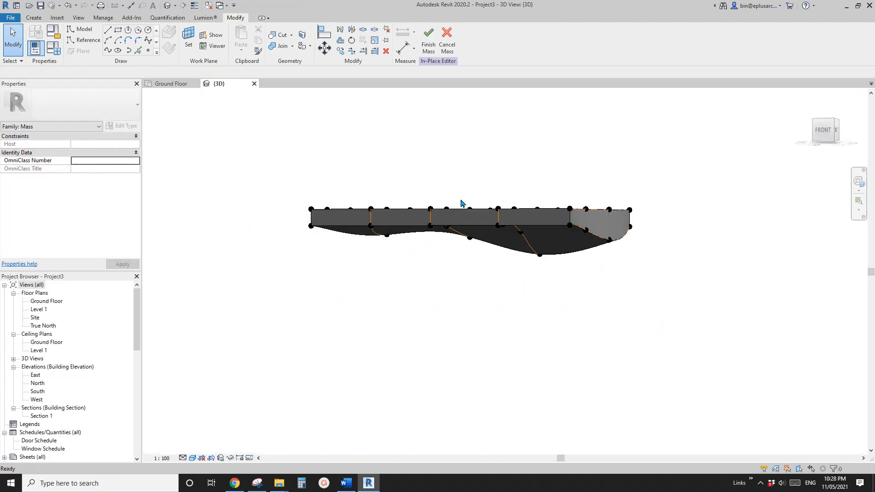
Examine the roof form's curvature from below, from above and from the front.
middle_click_drag(535, 234, 526, 104, "shift")
middle_click_drag(577, 217, 538, 255, "shift")
left_click(552, 179)
key("Escape")
middle_click_drag(509, 283, 350, 250, "shift")
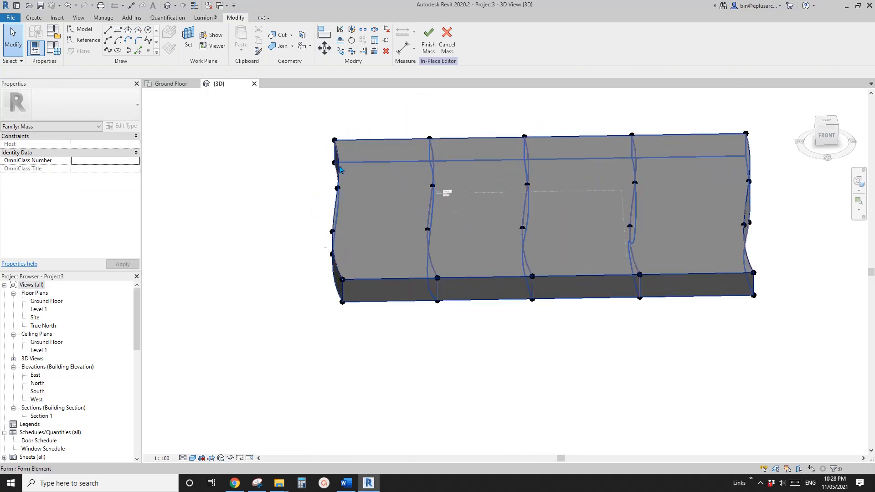
middle_click_drag(699, 222, 364, 253, "shift")
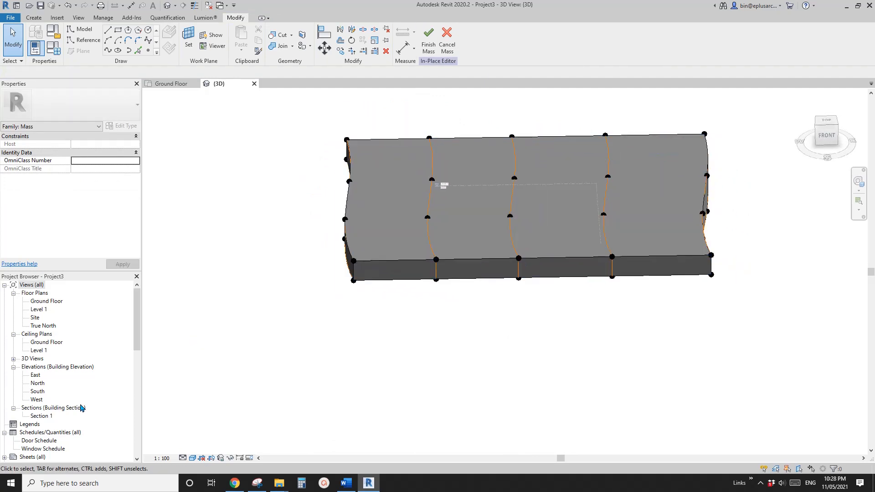
middle_click_drag(242, 335, 706, 315, "shift")
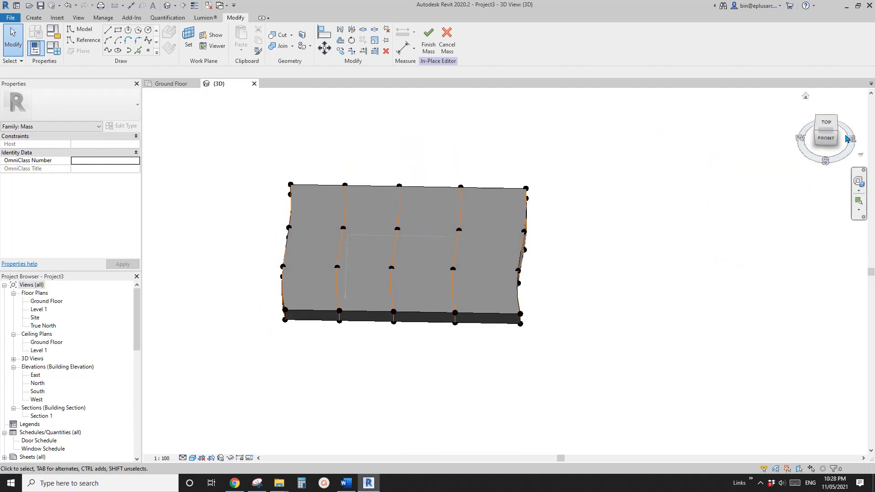
middle_click_drag(782, 225, 786, 236, "shift")
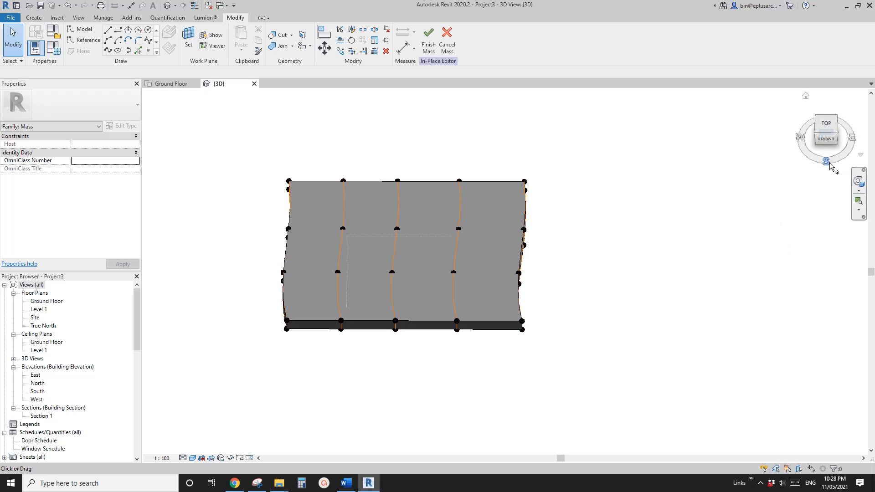
middle_click_drag(280, 380, 281, 370, "shift")
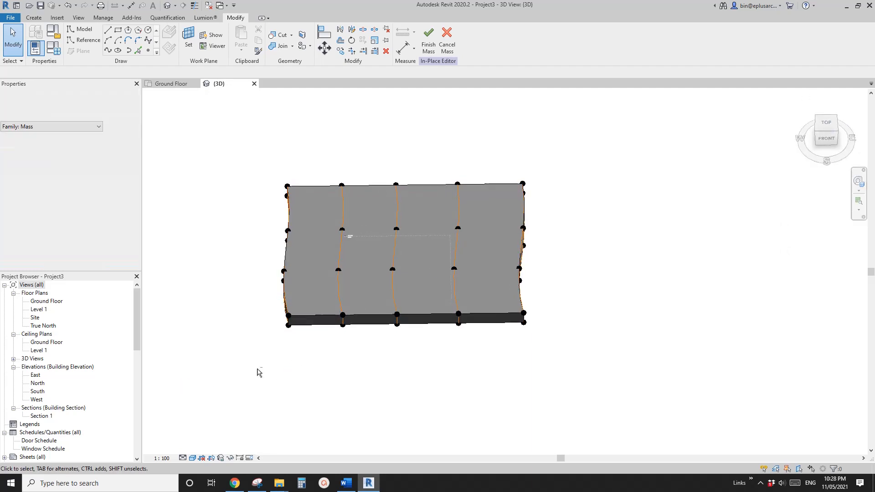
Display the South elevation in the Shaded visual style and compare the roof's lower curve with the Street View image.
left_click(37, 392)
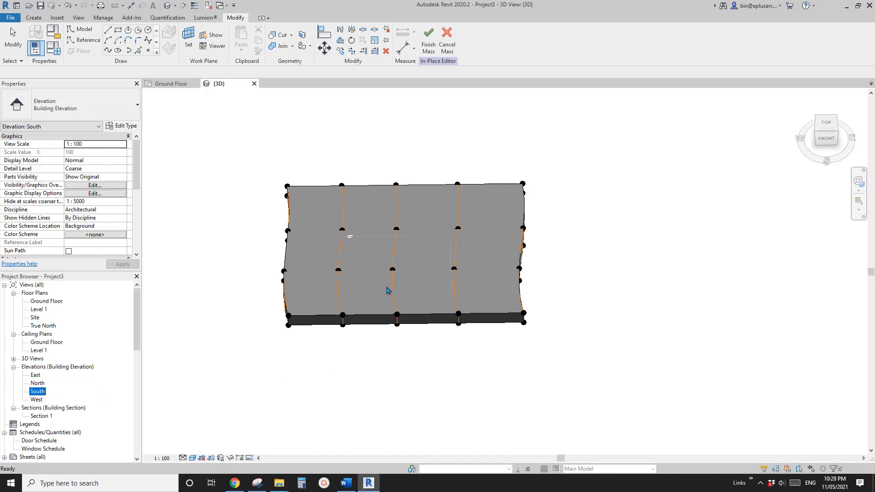
mouse_move(416, 281)
middle_mouse_down("shift")
mouse_move(453, 190)
mouse_move(477, 175)
mouse_move(420, 283)
middle_mouse_up("shift")
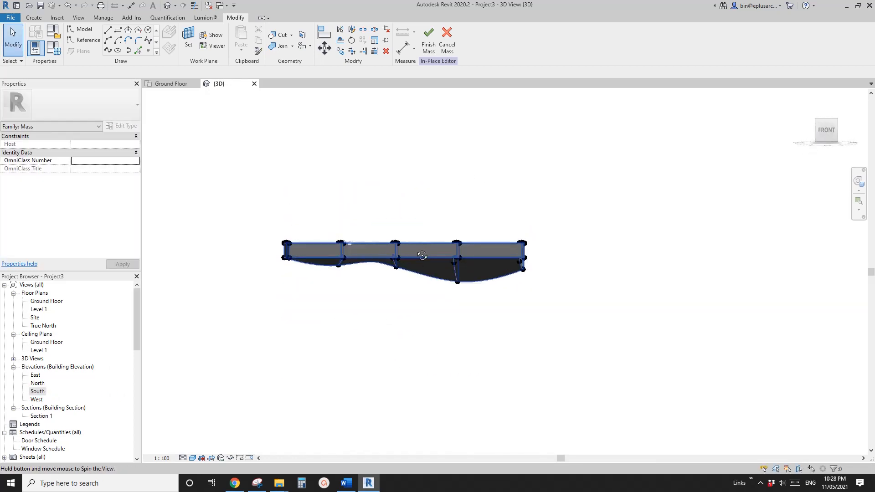
double_click(38, 391)
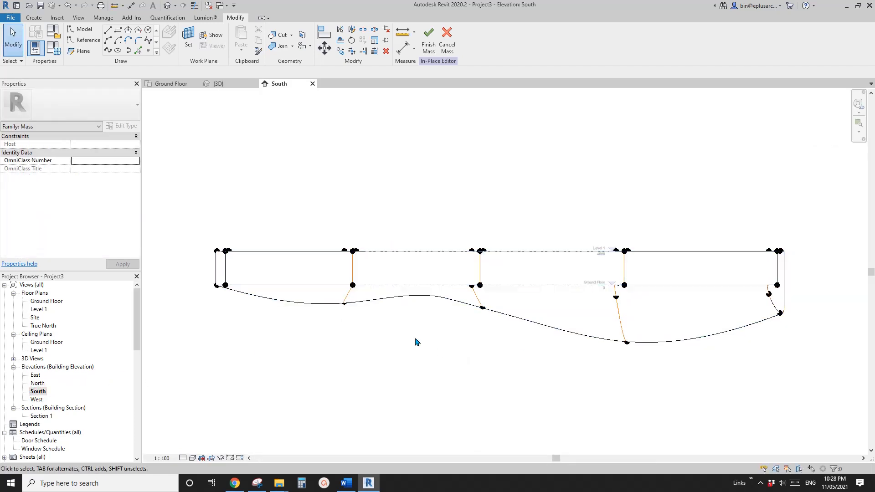
scroll(416, 342, "down", 1)
middle_click_drag(416, 342, 348, 324)
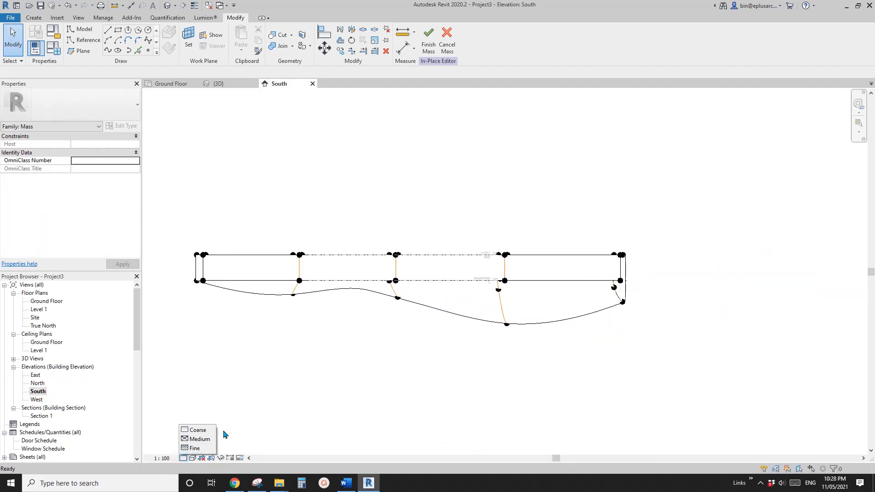
left_click(196, 460)
left_click(209, 420)
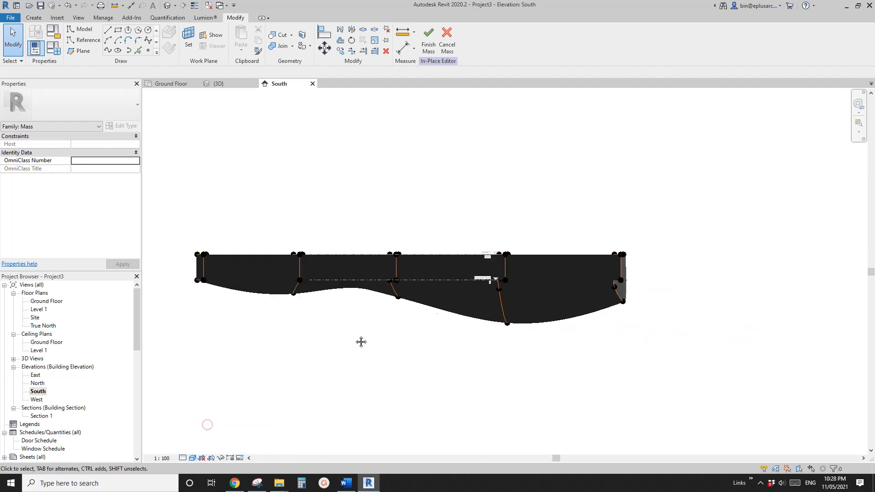
scroll(402, 282, "down", 1)
middle_click_drag(401, 282, 389, 282)
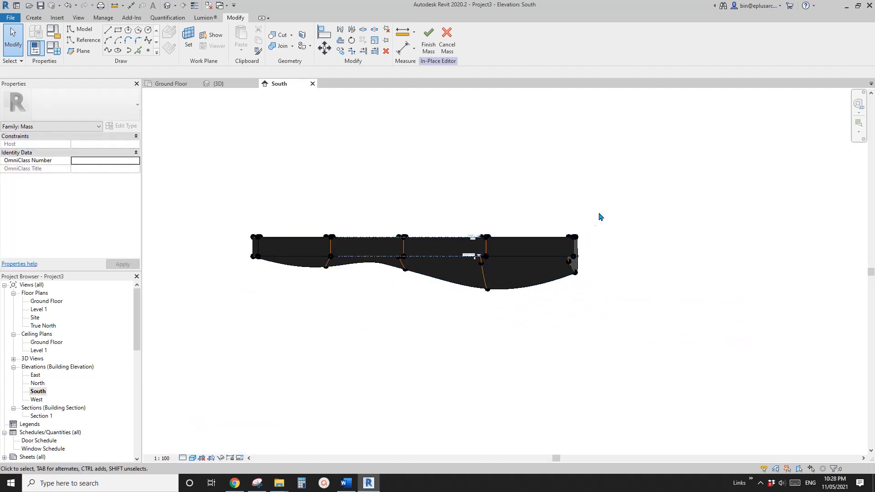
left_click(234, 486)
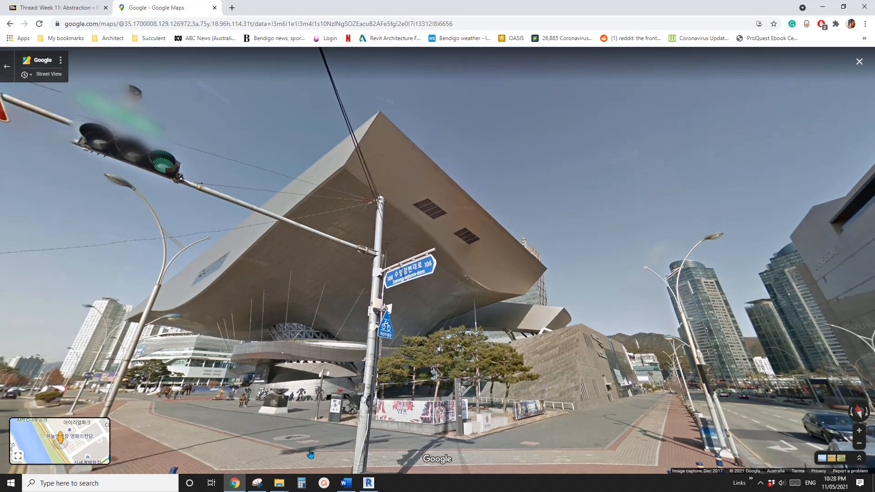
left_click(370, 486)
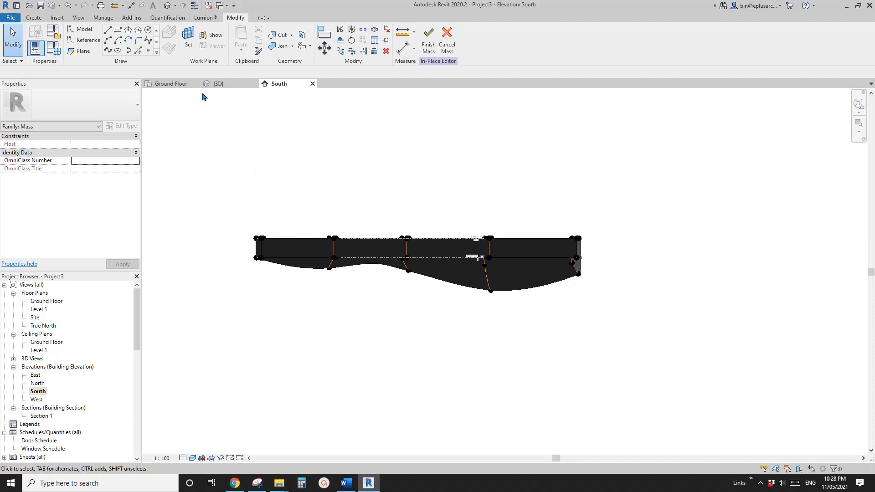
Place a horizontal reference plane across the middle of the roof in the Ground Floor plan, extending past both end profiles.
left_click(89, 40)
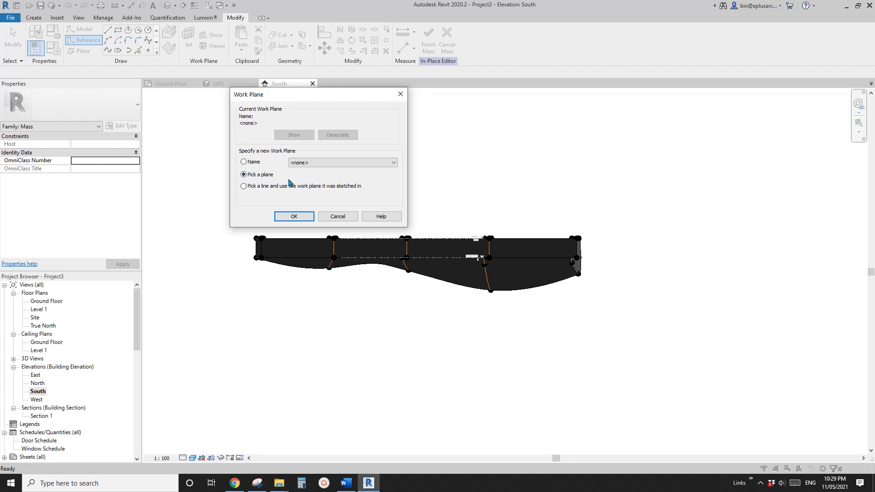
key("Return")
double_click(46, 301)
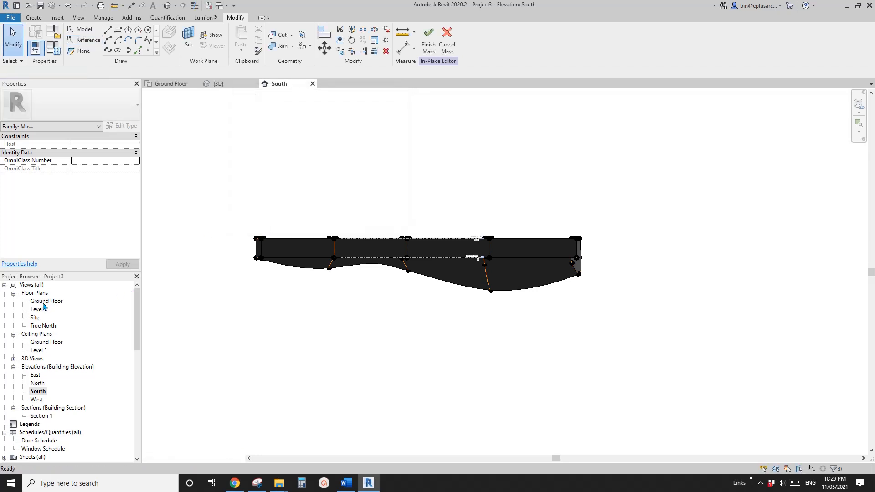
middle_click_drag(338, 273, 376, 276)
key("r")
key("Escape")
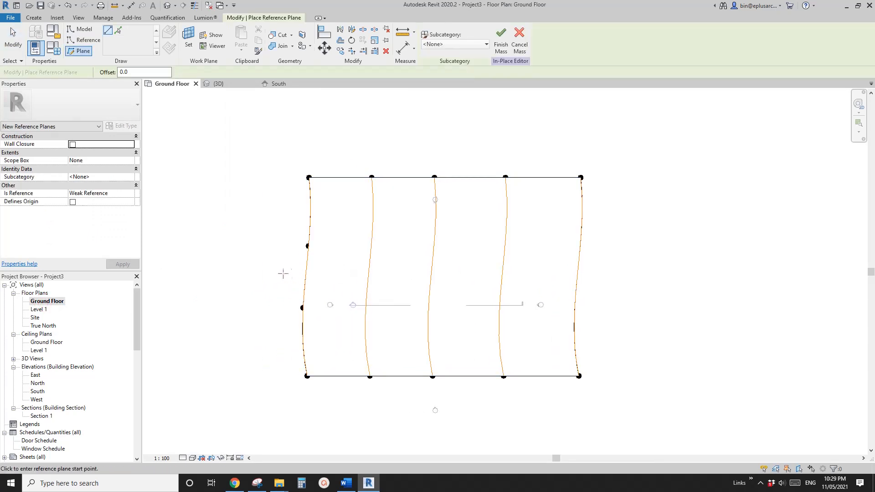
left_click(267, 272)
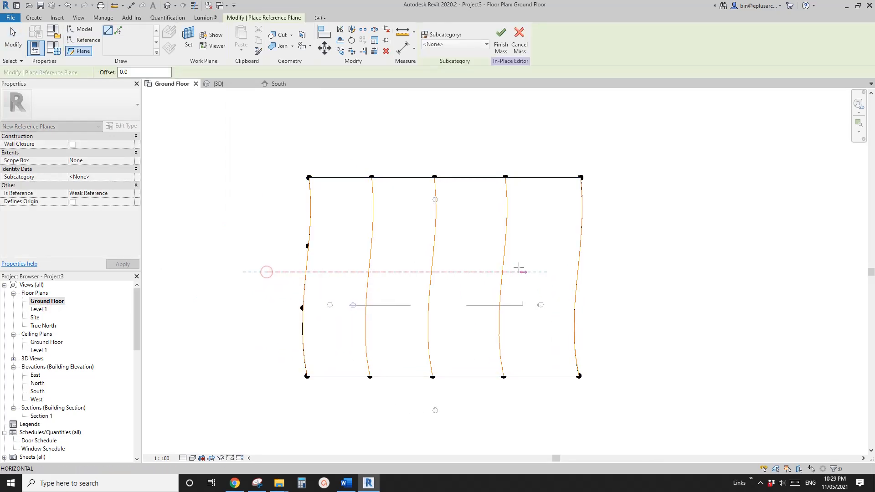
left_click(618, 272)
key("Escape")
key("Escape")
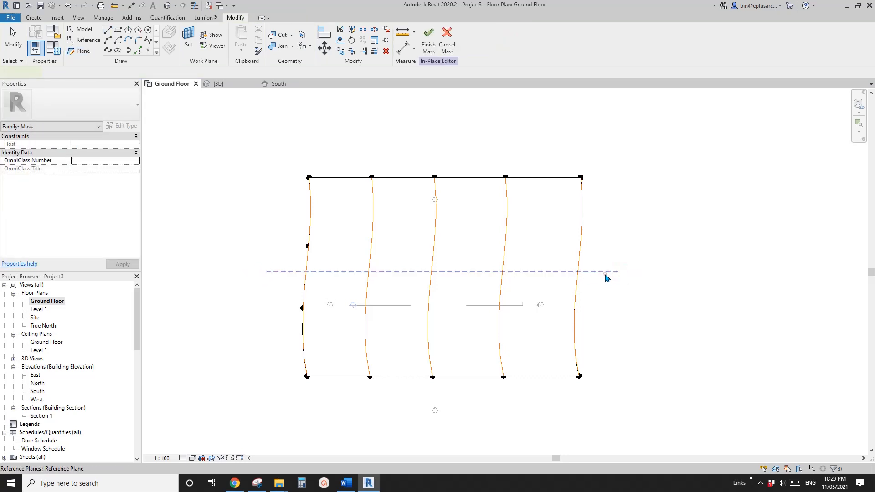
Name the horizontal reference plane 1.
scroll(601, 275, "down", 1)
left_click(319, 273)
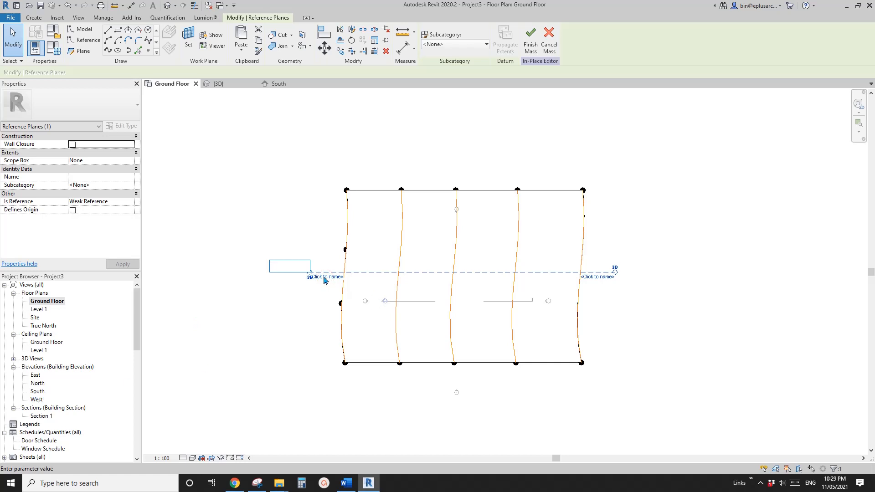
left_click(273, 214)
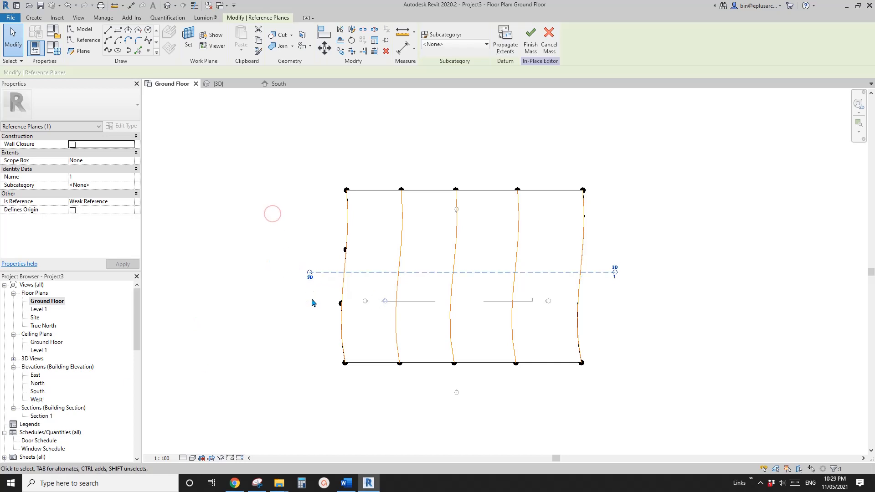
key("Escape")
Place a vertical reference plane across the roof between the third and fourth profiles and select it.
middle_click_drag(310, 315, 283, 319)
key("r")
key("p")
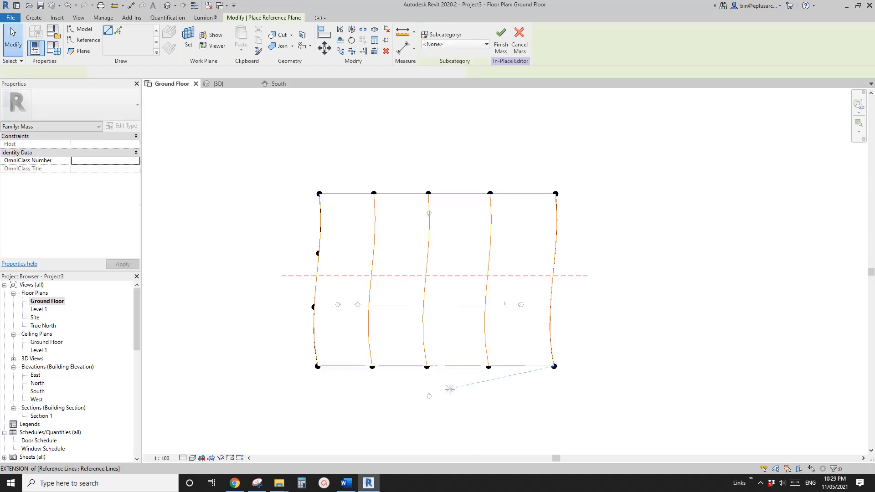
left_click(450, 390)
left_click(449, 145)
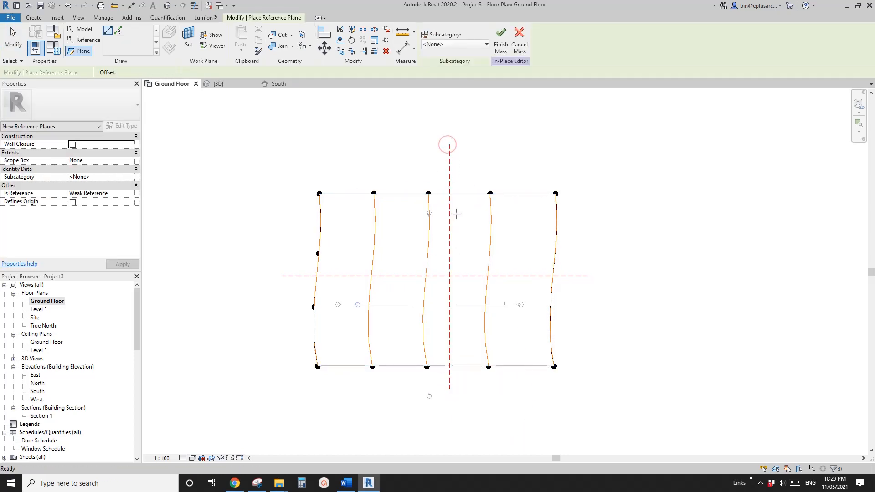
key("Escape")
left_click(452, 169)
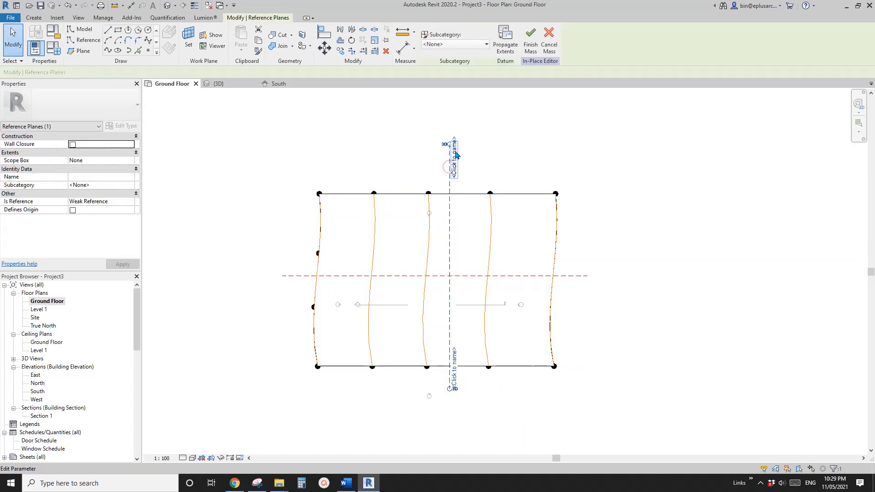
Name the vertical reference plane 2 and open the South elevation.
left_click(509, 153)
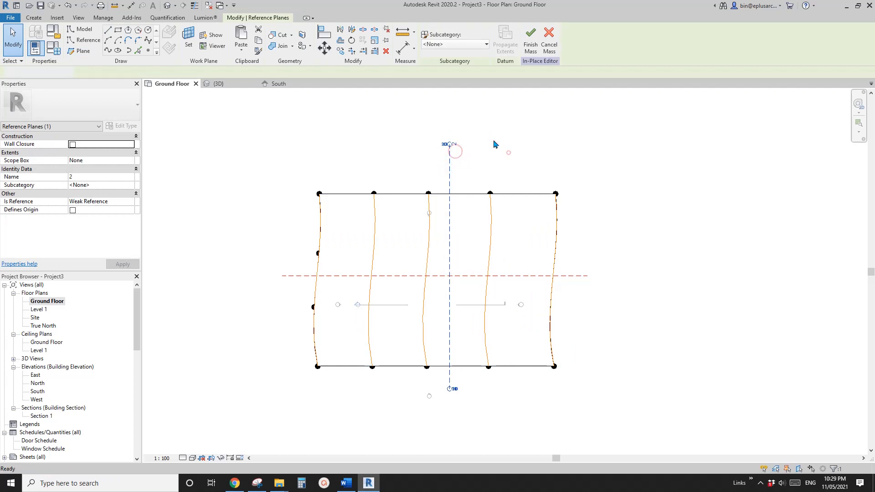
double_click(37, 391)
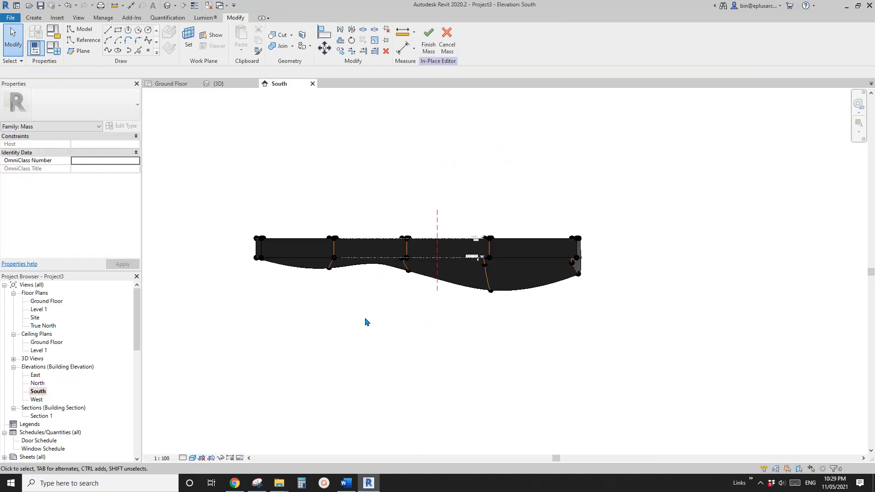
middle_click_drag(375, 306, 388, 313)
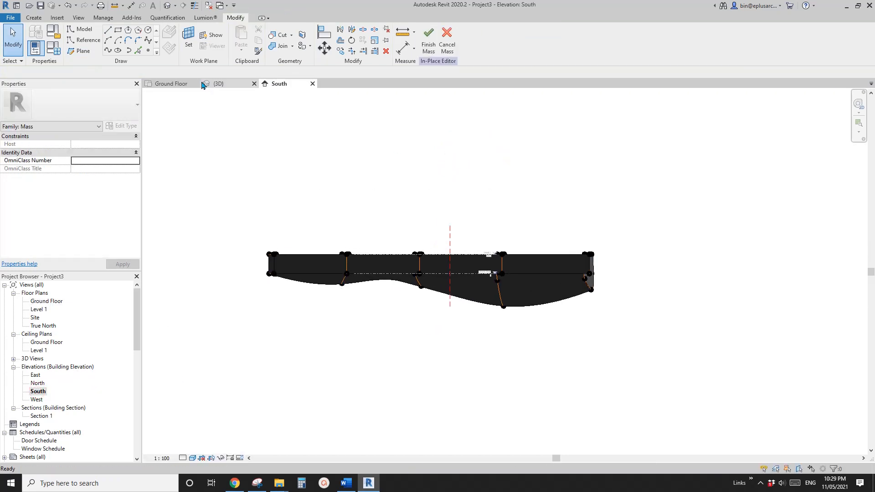
Start drawing reference lines in the South elevation with Reference Plane : 1 as the work plane.
left_click(84, 43)
left_click(321, 162)
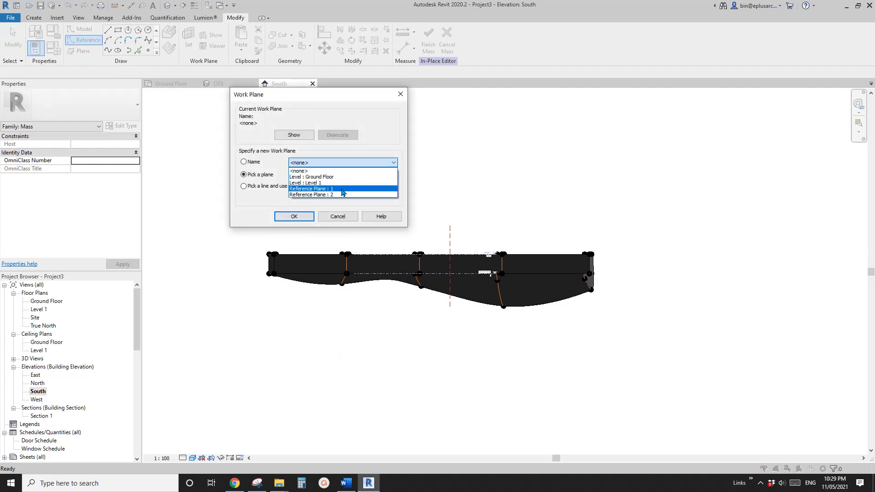
left_click(343, 189)
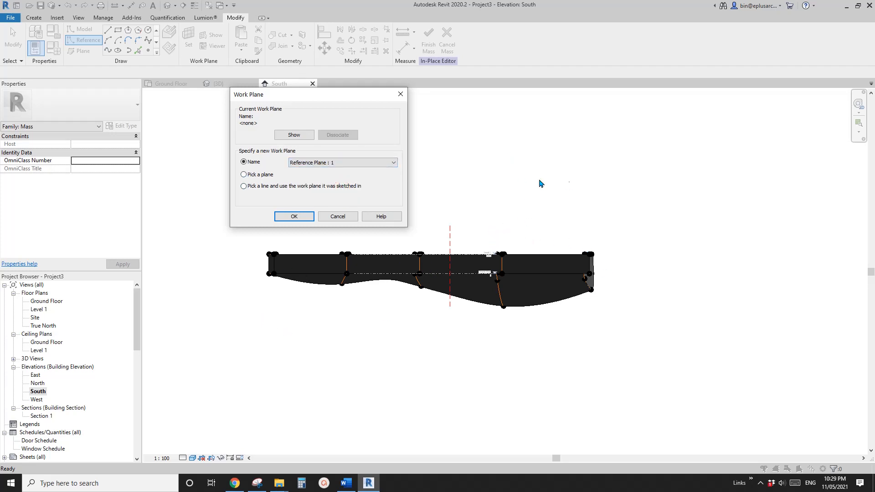
left_click(302, 218)
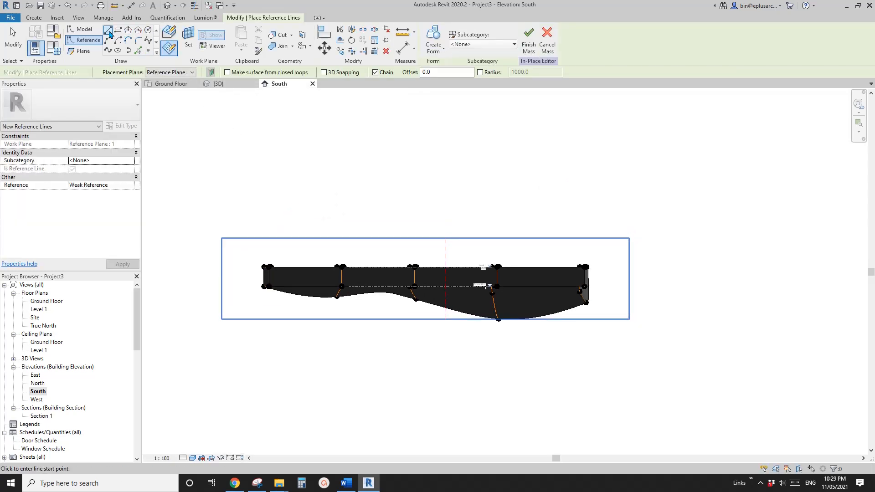
Draw a reference-line rectangle about 11000 mm high over the roof's left end in the South elevation.
scroll(248, 262, "up", 2)
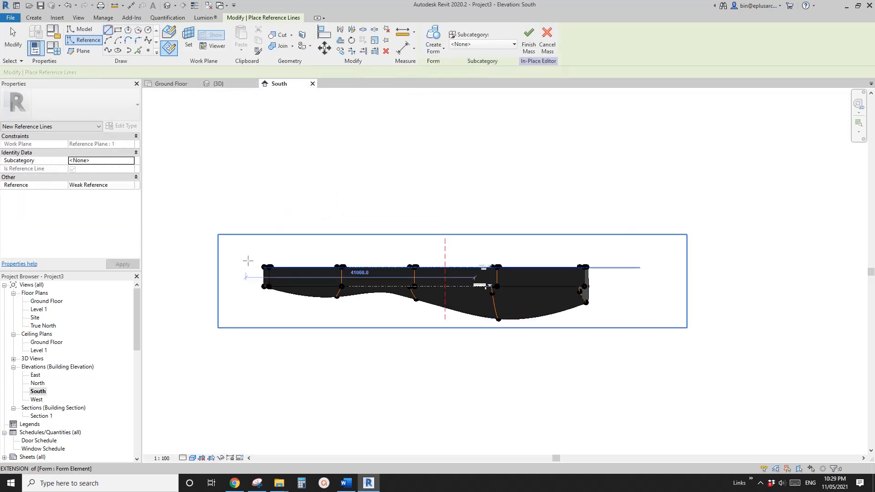
left_click(118, 30)
left_click(244, 251)
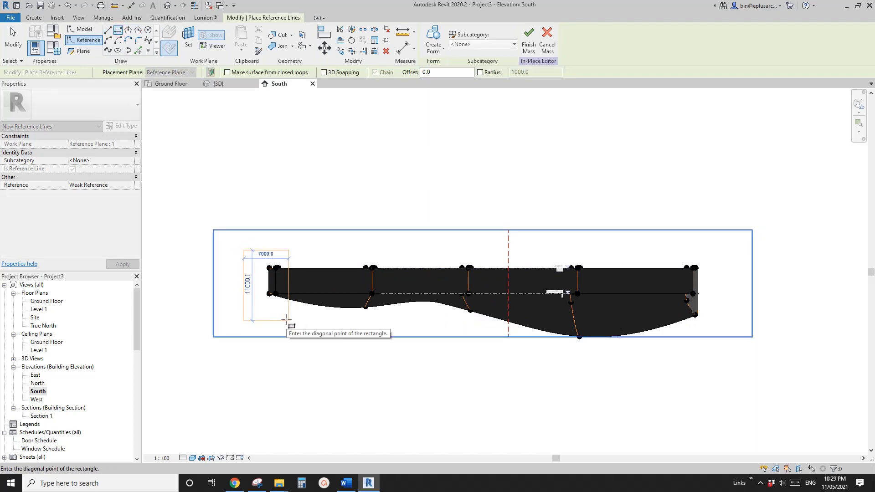
left_click(284, 320)
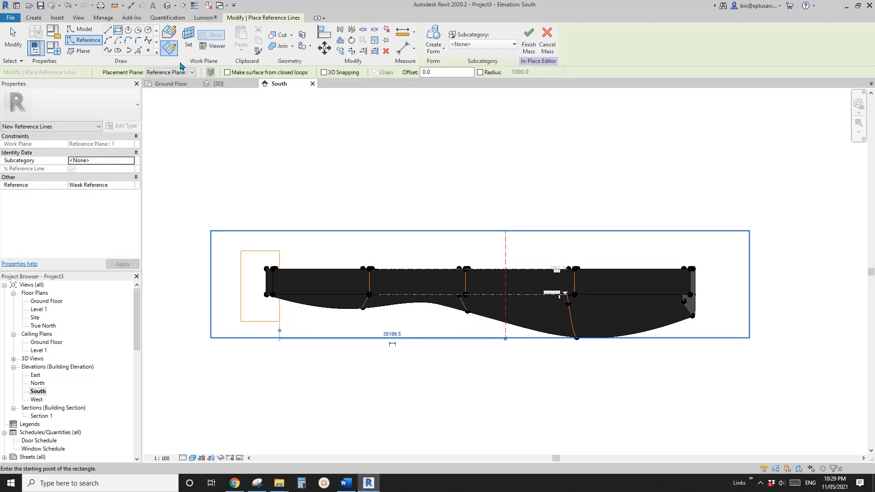
Create a void form from the rectangle and set its positive and negative offsets to 100000.
left_click(432, 50)
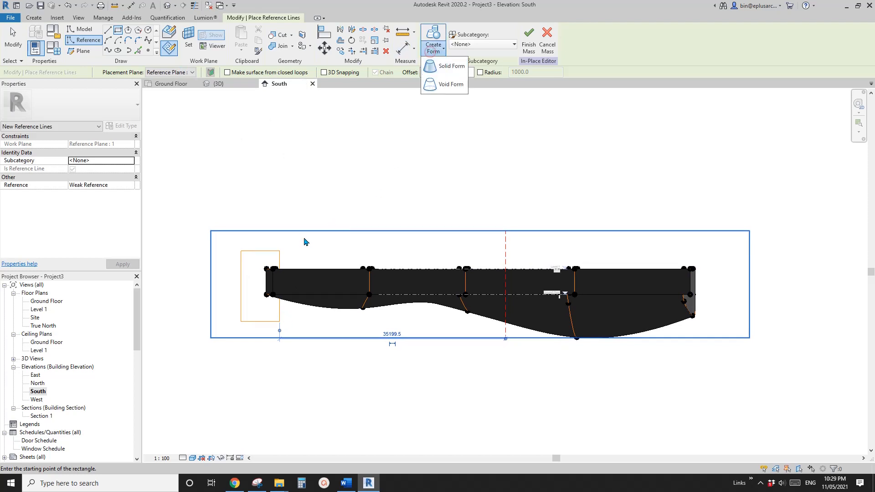
key("Escape")
key("Escape")
left_click(267, 251)
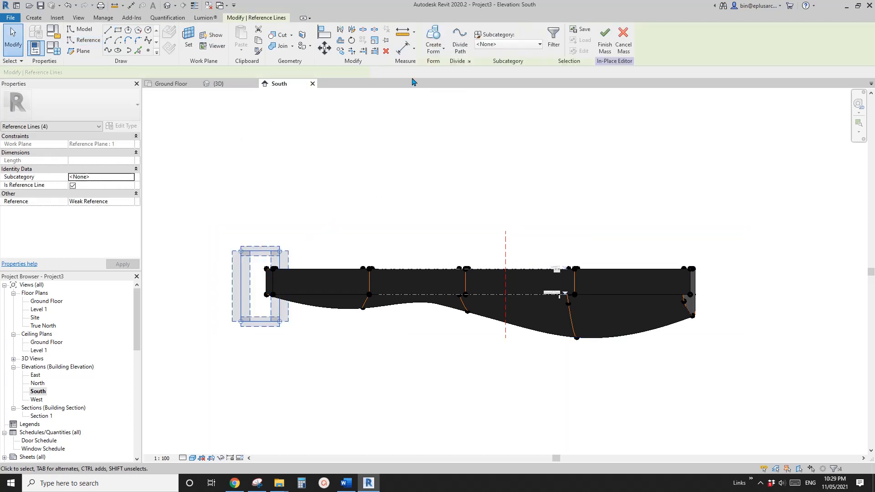
left_click(433, 49)
left_click(452, 84)
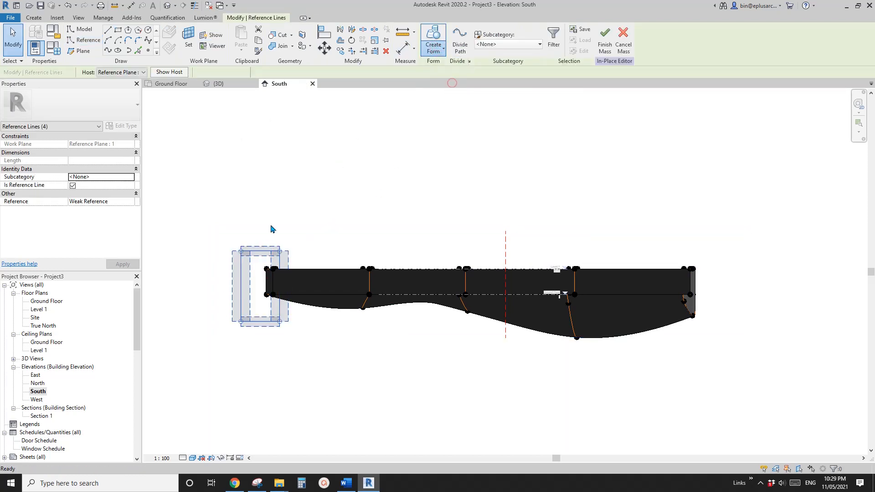
left_click(284, 364)
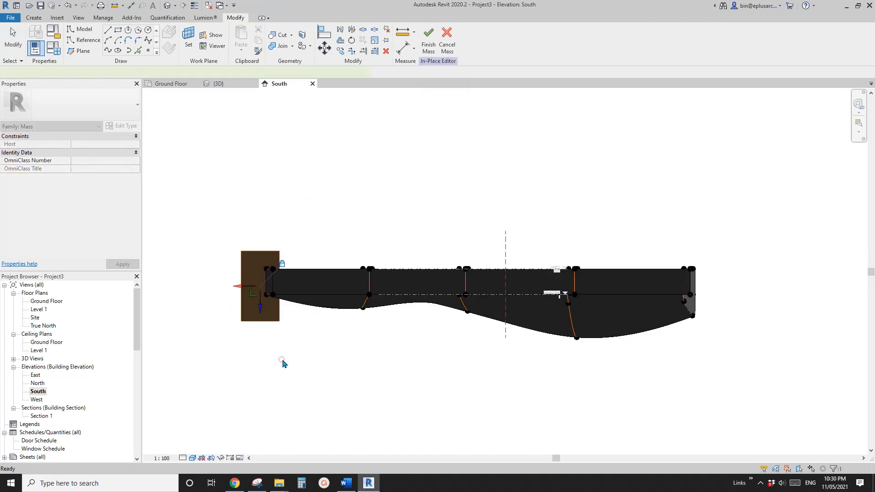
left_click(94, 144)
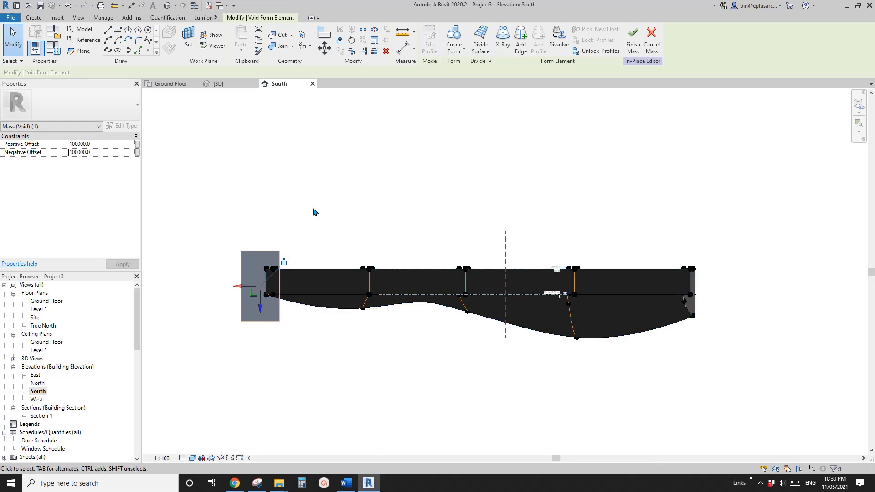
left_click(304, 192)
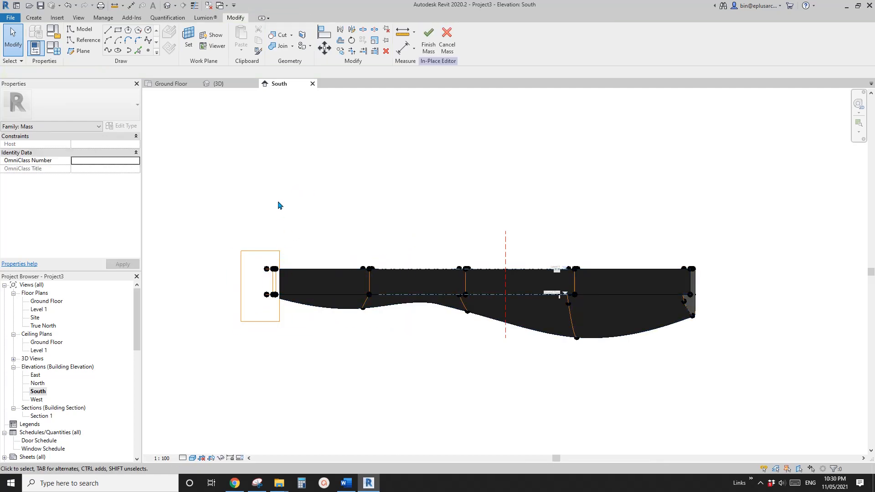
Examine the void's straight cut across the roof end from several angles in the 3D view.
left_click(168, 6)
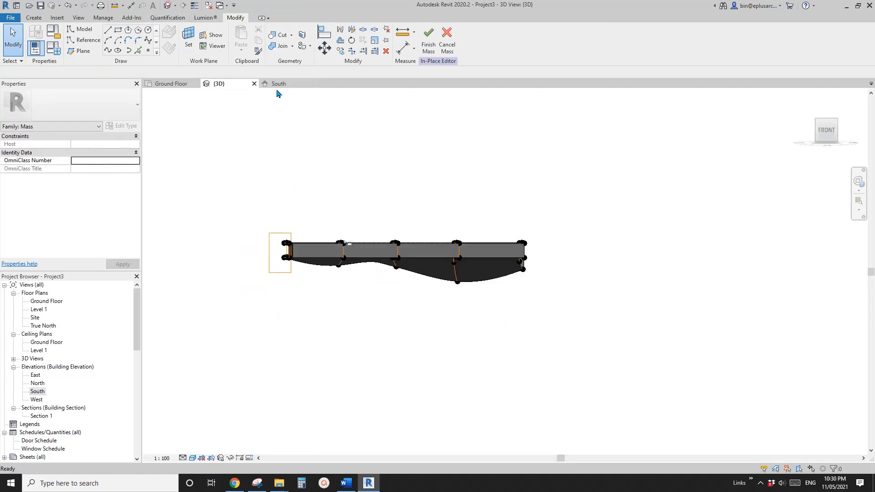
middle_click_drag(341, 233, 246, 297, "shift")
scroll(403, 286, "up", 2)
middle_click_drag(216, 184, 303, 260, "shift")
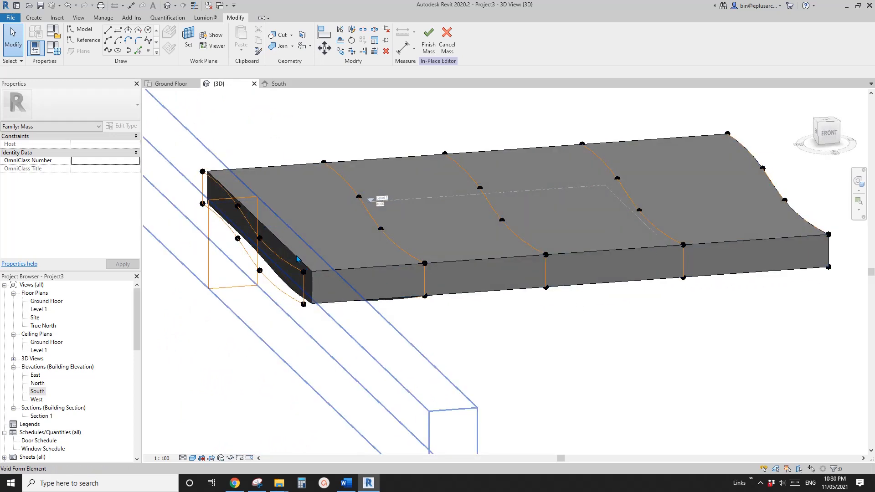
middle_click_drag(293, 256, 339, 260)
scroll(326, 250, "up", 1)
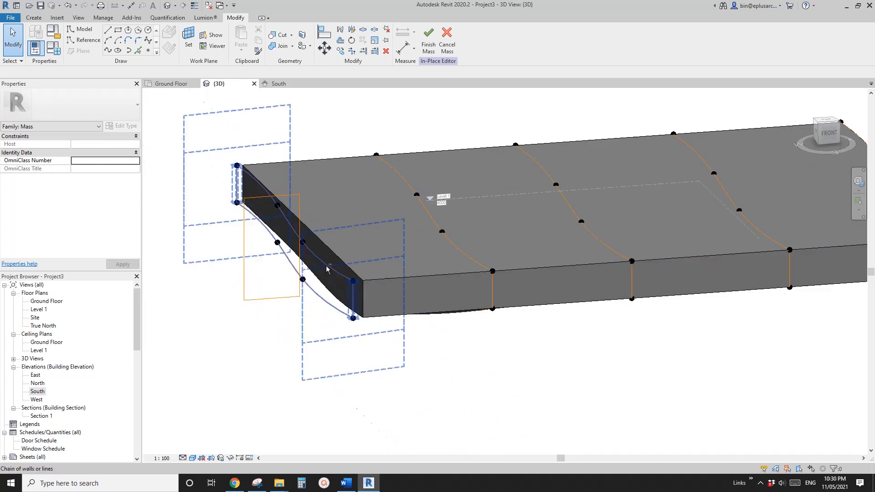
middle_click_drag(326, 269, 286, 182, "shift")
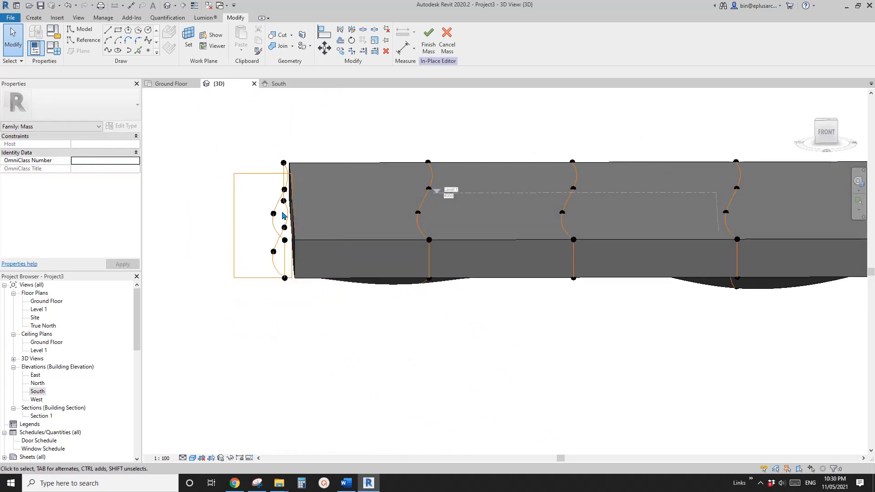
middle_click_drag(284, 217, 321, 257, "shift")
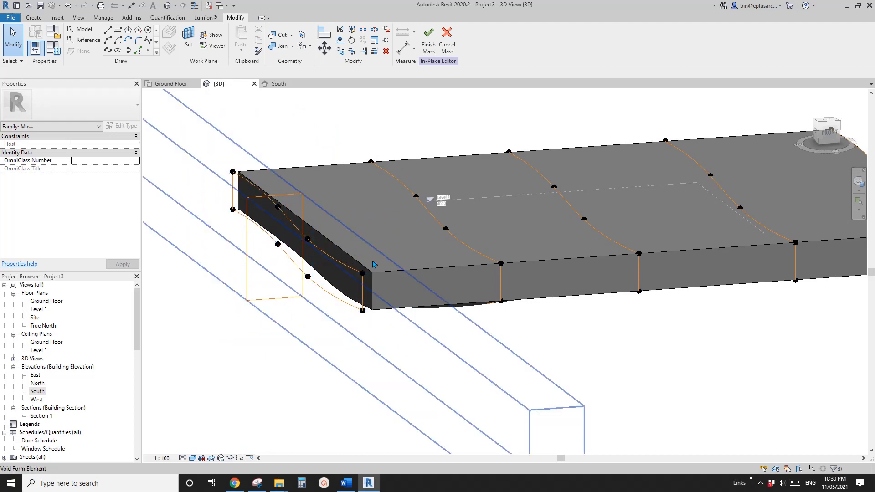
middle_click_drag(373, 264, 593, 255, "shift")
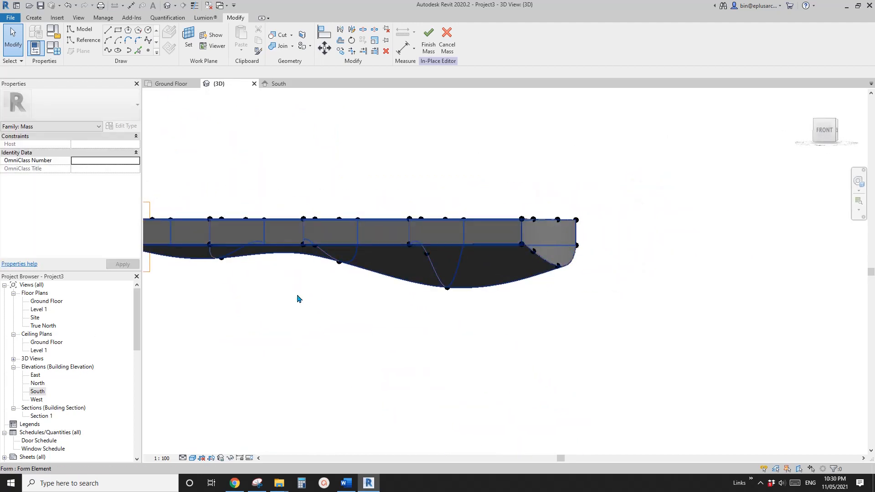
Draw a closed four-sided reference-line outline with a slanted inner edge over the roof's right end in the South elevation.
double_click(38, 391)
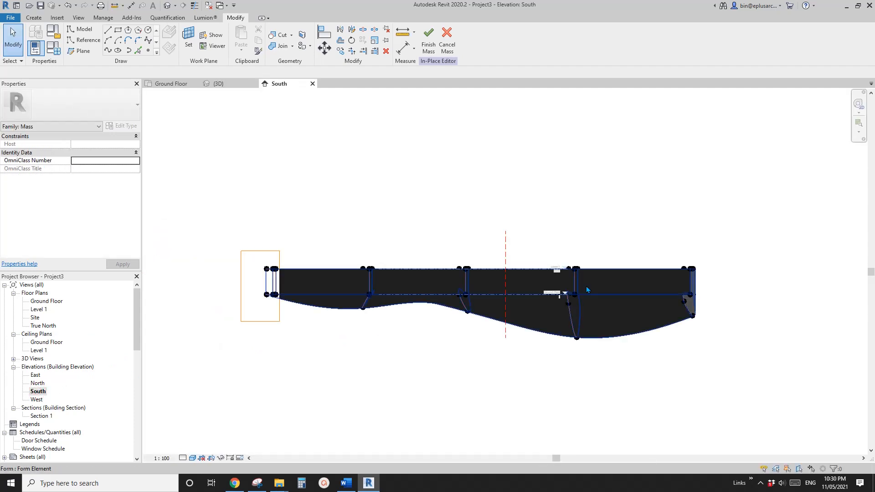
scroll(431, 234, "up", 3)
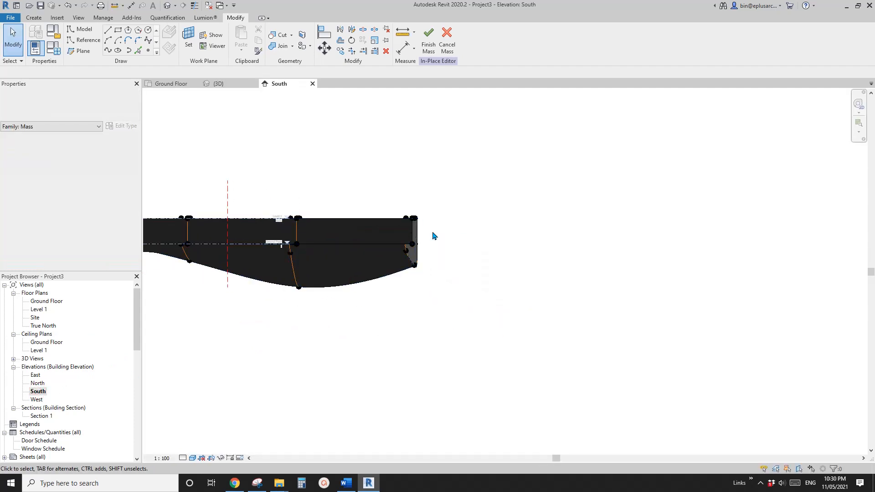
left_click(86, 41)
scroll(392, 207, "up", 1)
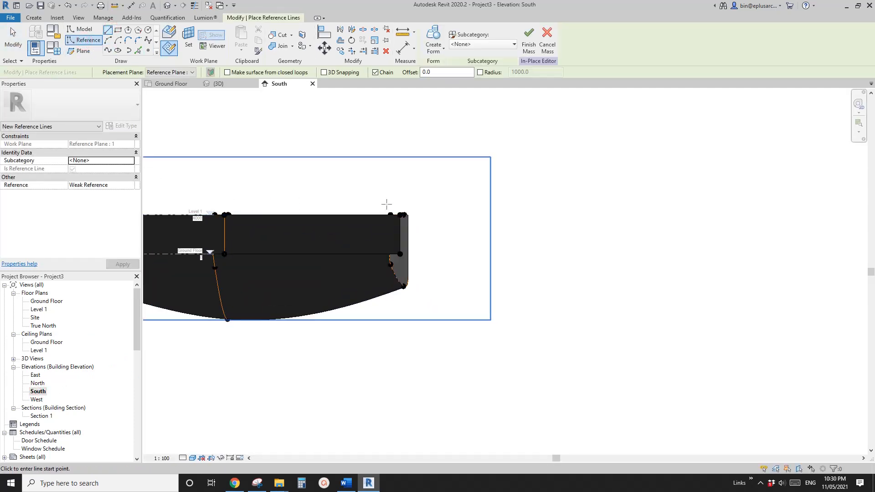
left_click(386, 204)
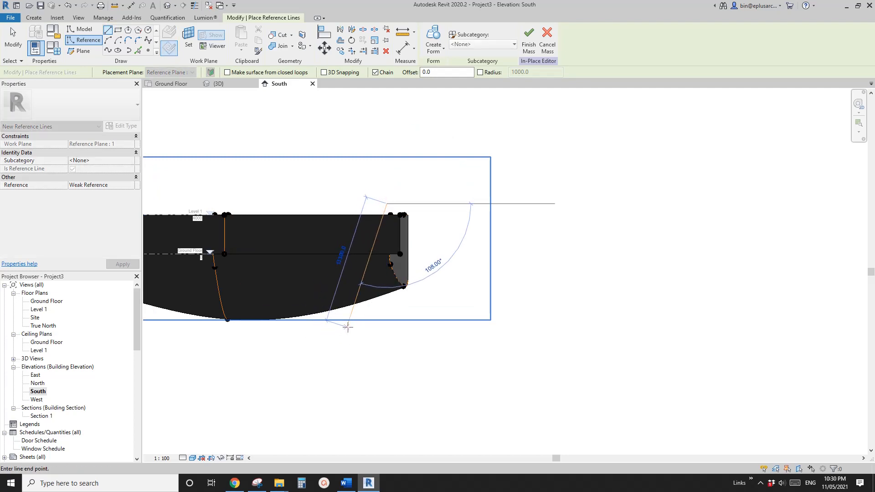
left_click(424, 216)
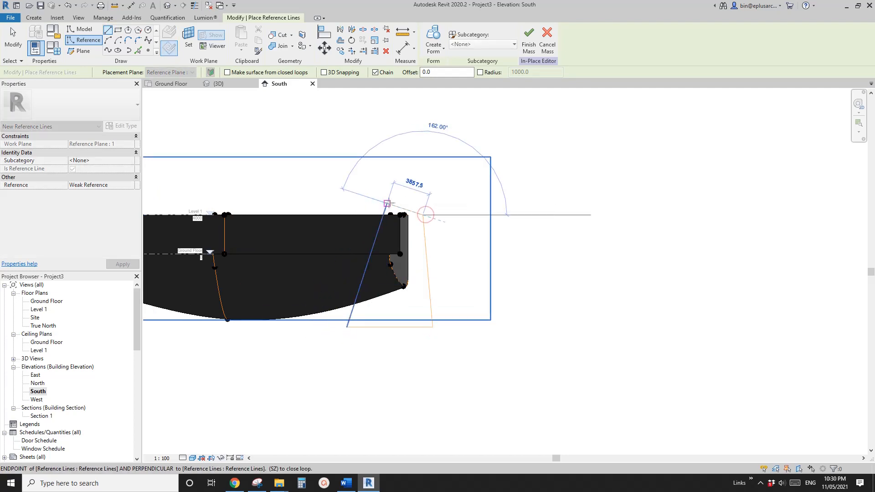
left_click(387, 204)
key("Escape")
key("Escape")
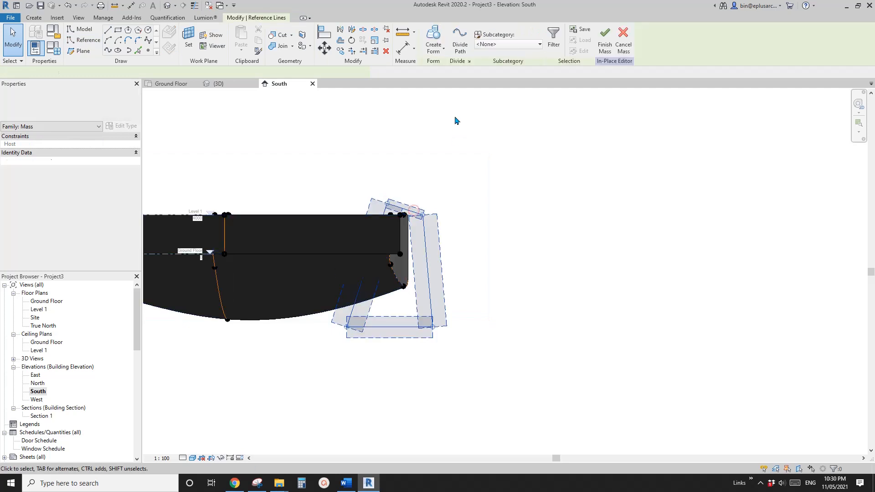
Create a void form from the slanted four-sided outline.
left_click(440, 54)
left_click(444, 84)
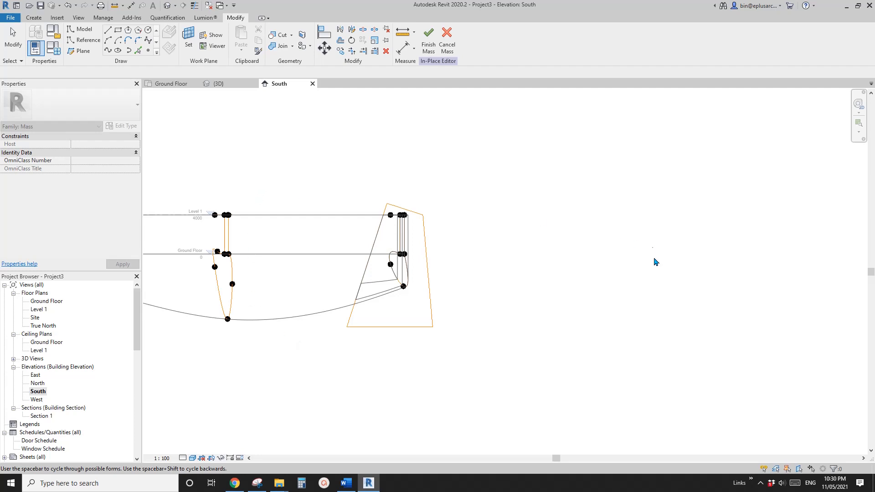
middle_click_drag(514, 295, 529, 295)
key("Escape")
scroll(525, 288, "down", 2)
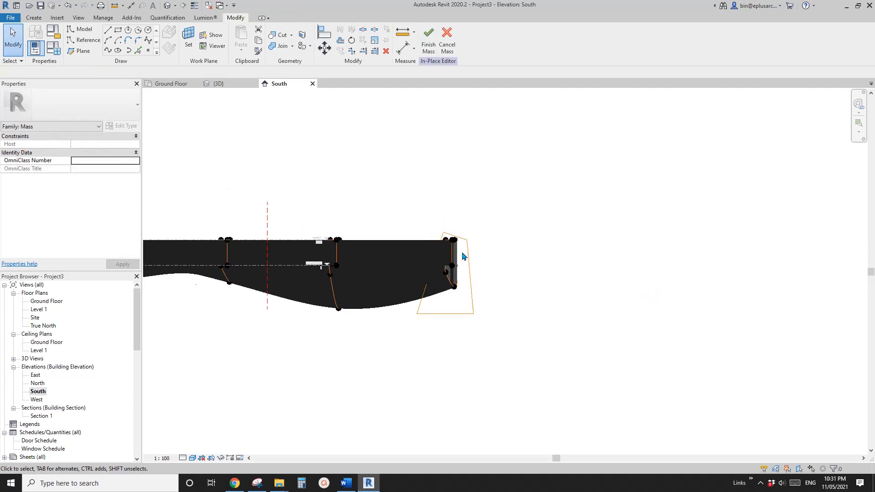
Set the slanted void's positive and negative offsets to 999999 in the 3D view so it cuts the full roof end.
key("ctrl+Tab")
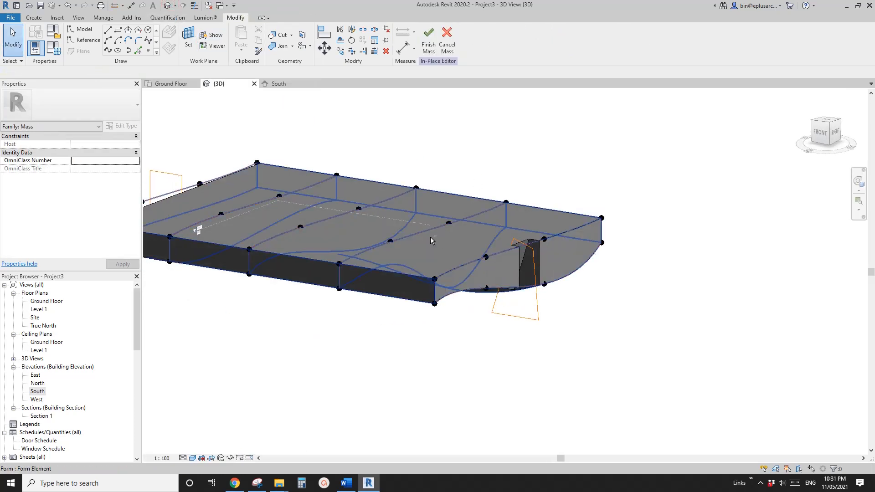
mouse_move(589, 306)
middle_mouse_down("shift")
mouse_move(502, 299)
mouse_move(592, 293)
middle_mouse_up("shift")
scroll(537, 252, "up", 2)
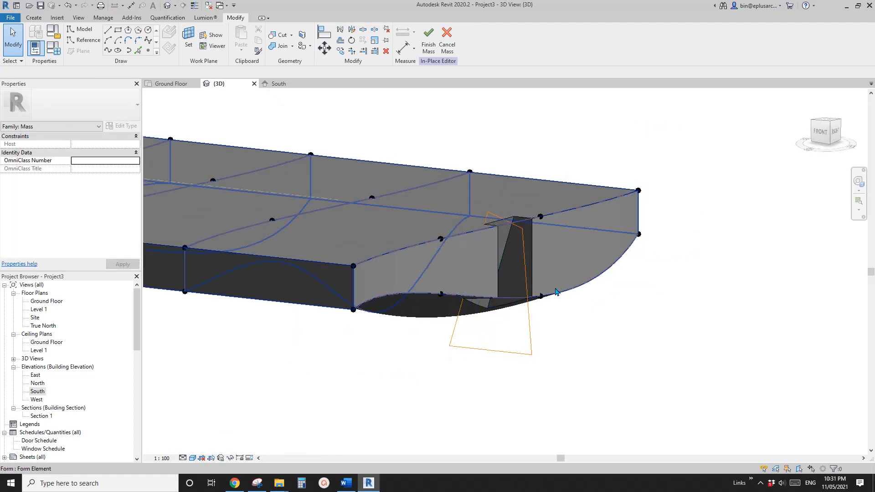
middle_click_drag(555, 292, 494, 301, "shift")
left_click(408, 267)
middle_click_drag(409, 268, 445, 323, "shift")
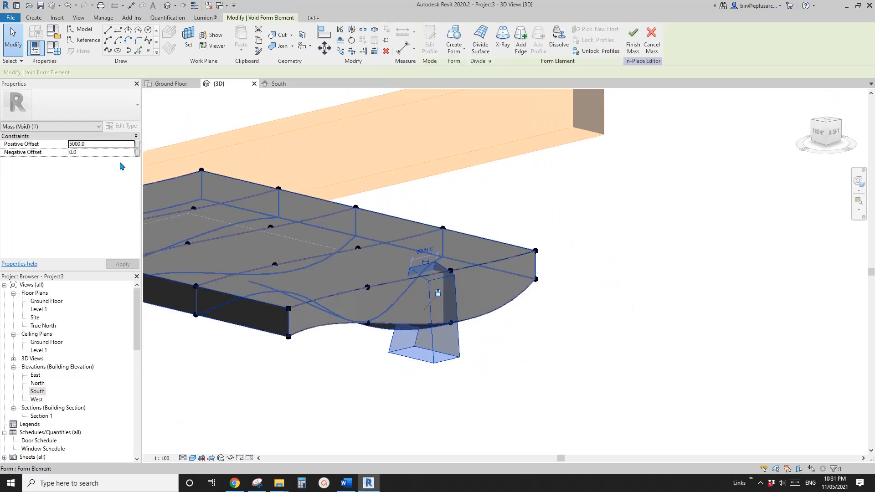
left_click(113, 145)
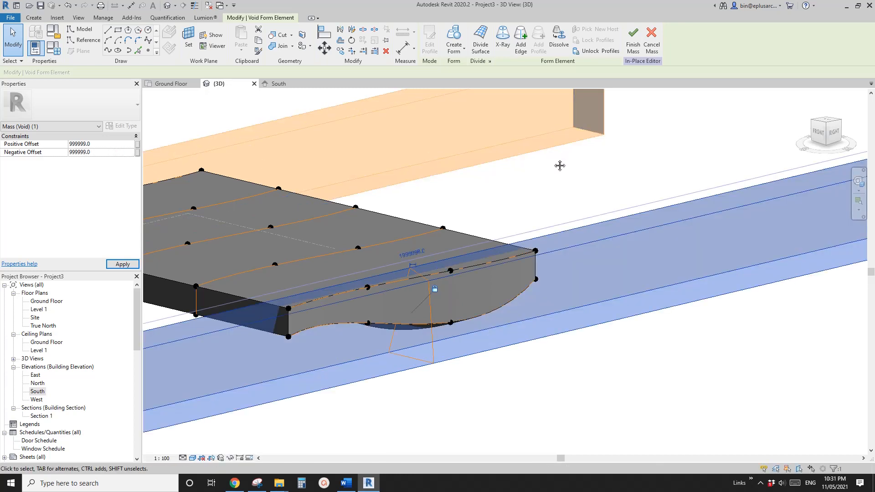
left_click(558, 192)
View the slanted roof end from below and switch to Chrome to compare it with the Street View image.
middle_click_drag(558, 192, 410, 337, "shift")
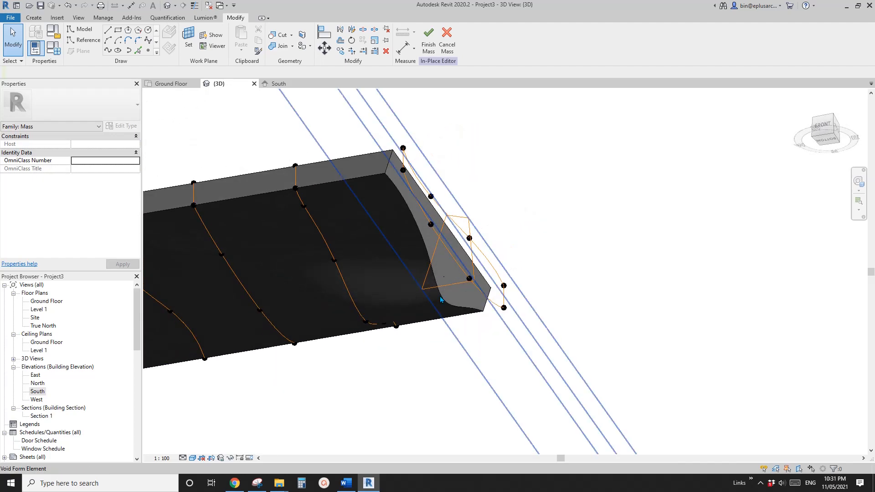
left_click(241, 487)
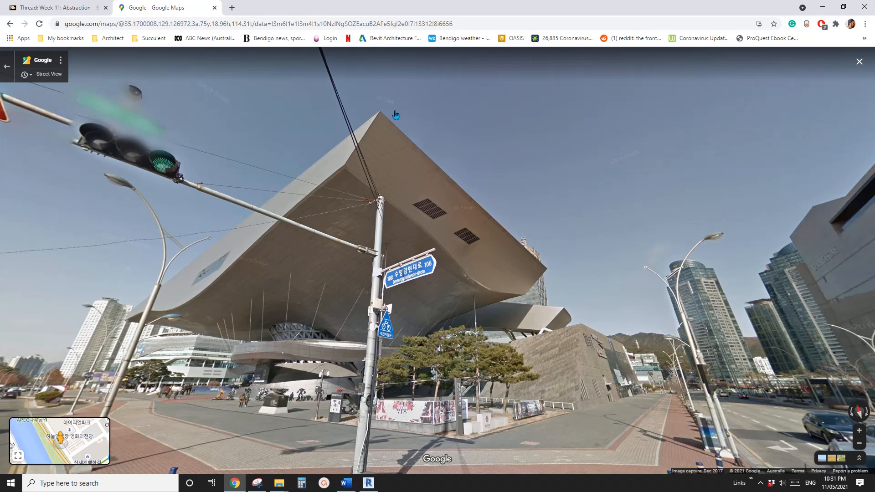
Switch back to Revit and lower the corner reference point of the roof's end profile to an offset of about -2493.
left_click(355, 483)
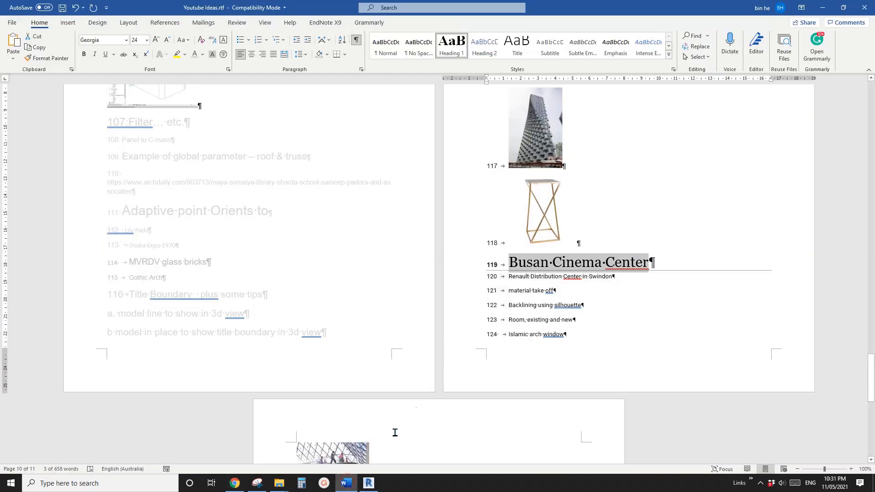
left_click(369, 483)
middle_click_drag(409, 275, 367, 278, "shift")
scroll(352, 187, "up", 2)
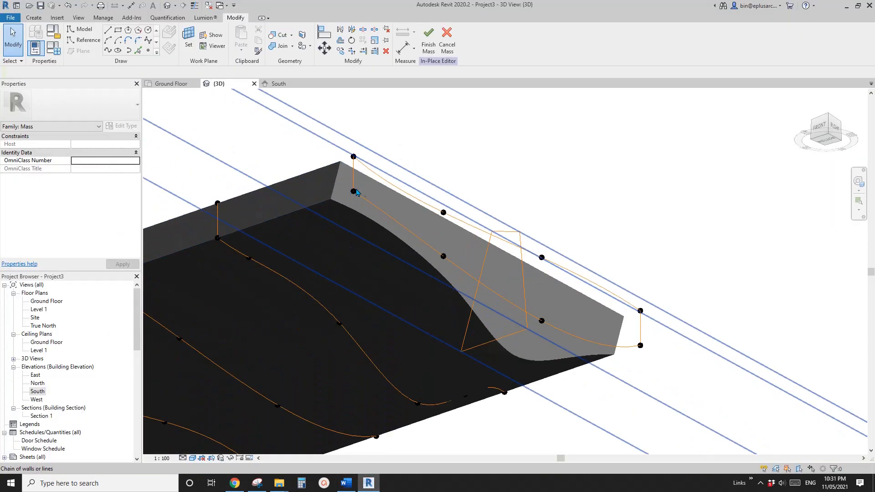
left_click(354, 191)
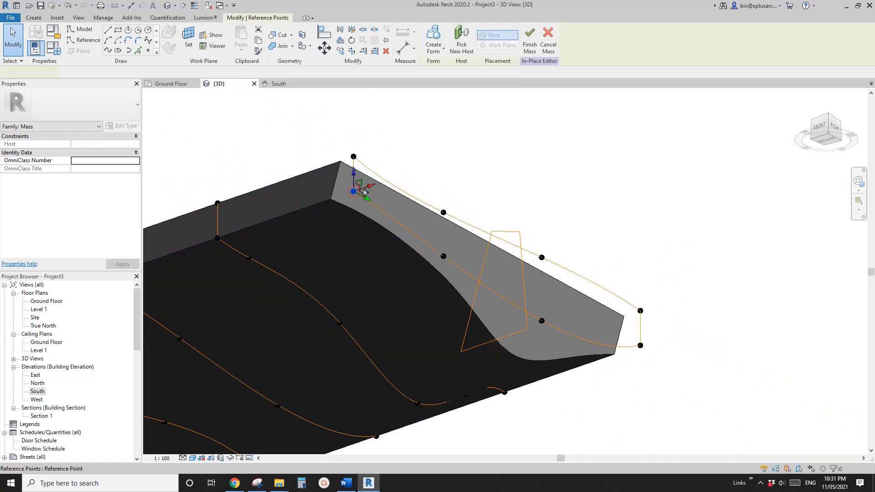
left_click_drag(370, 226, 369, 248)
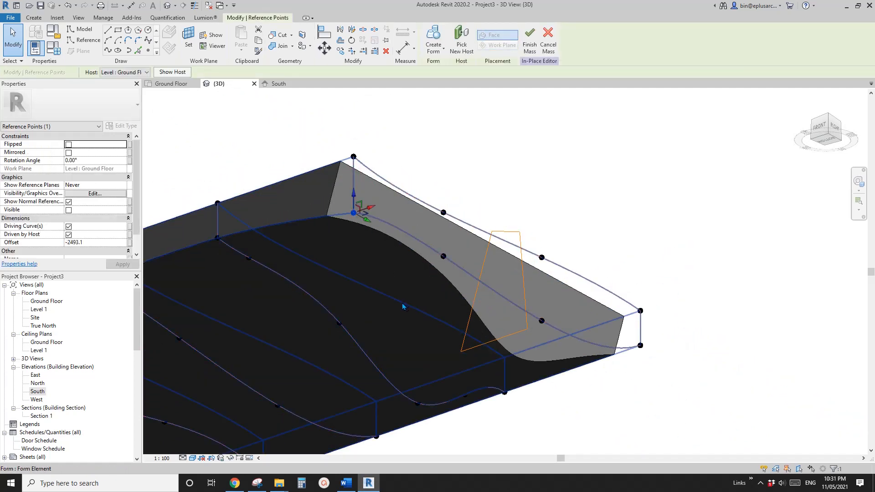
Lower the second underside point of the end profile to an offset of about -3781 and readjust the corner point's height.
left_click(444, 256)
left_click_drag(443, 239, 445, 283)
middle_click_drag(446, 283, 468, 284, "shift")
left_click_drag(444, 262, 444, 256)
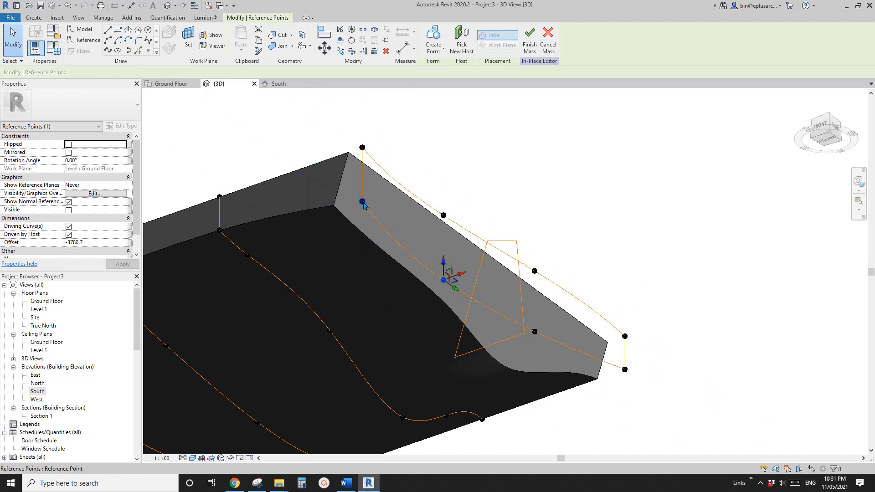
left_click_drag(363, 188, 363, 197)
Raise the third underside point of the end profile to an offset of about -2181 and slightly raise the neighbouring profile's low point.
middle_click_drag(441, 258, 399, 223)
middle_click_drag(497, 309, 501, 315, "shift")
left_click_drag(501, 277, 501, 268)
middle_click_drag(502, 316, 520, 258)
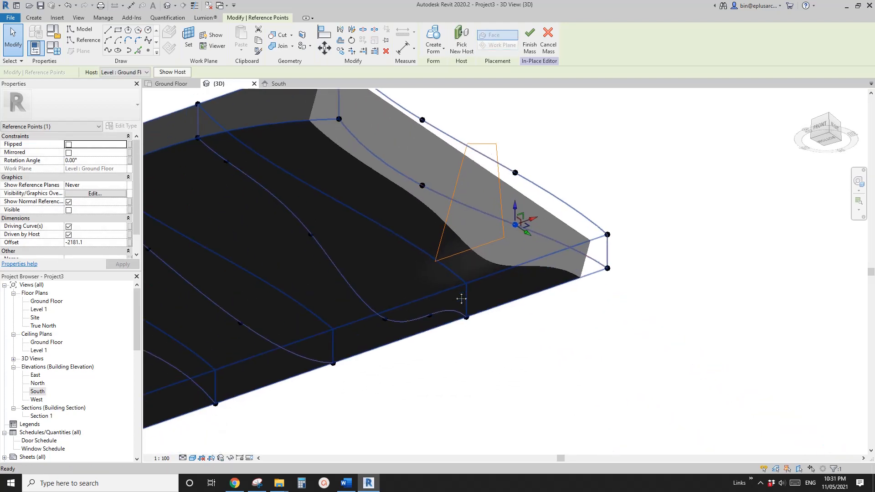
left_click(385, 318)
left_click_drag(387, 303, 386, 296)
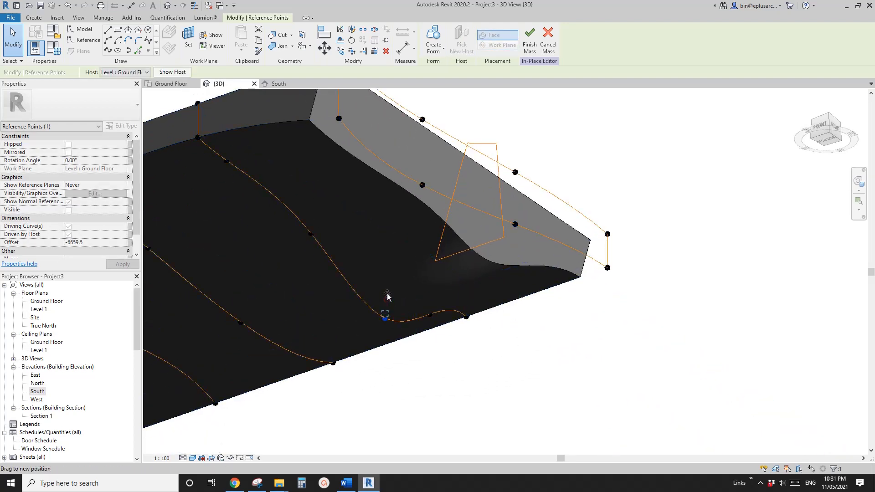
Examine the reshaped roof underside from below, the front and the right end in the 3D view.
middle_click_drag(526, 278, 531, 218)
scroll(534, 221, "down", 2)
middle_click_drag(465, 276, 502, 268, "shift")
scroll(454, 292, "down", 1)
key("Escape")
middle_click_drag(435, 213, 439, 217, "shift")
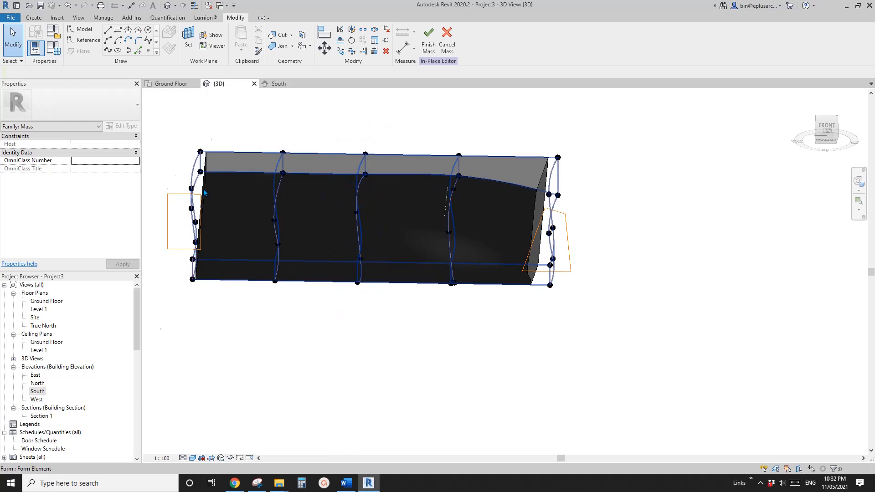
key("Tab")
middle_click_drag(504, 219, 307, 324, "shift")
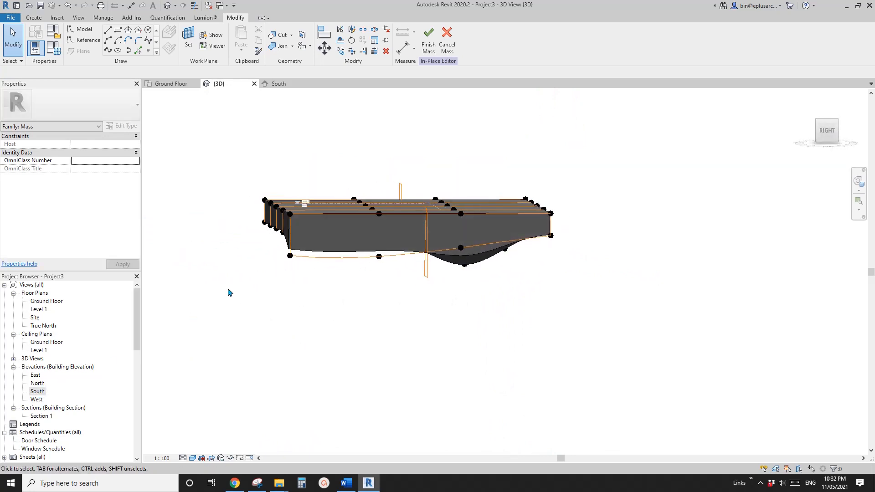
Compare the roof's end profile in the East elevation with its shape in the 3D view.
double_click(36, 375)
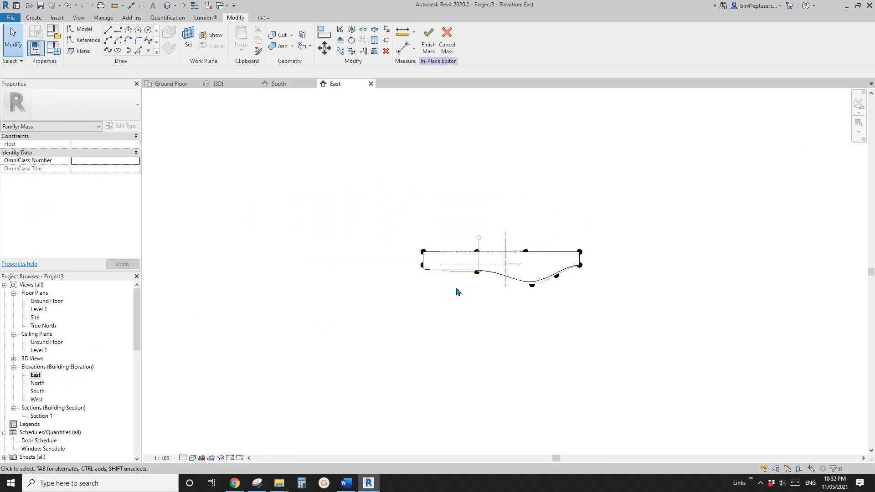
scroll(405, 219, "up", 5)
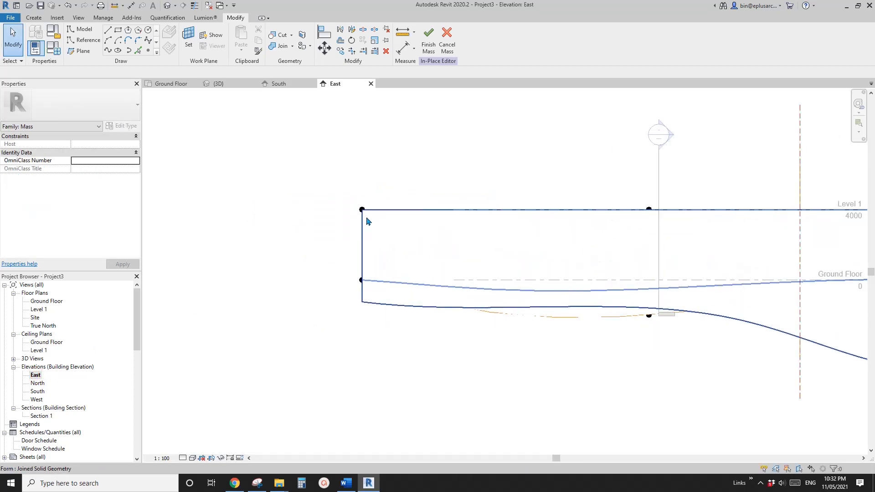
scroll(368, 222, "down", 2)
scroll(502, 265, "down", 2)
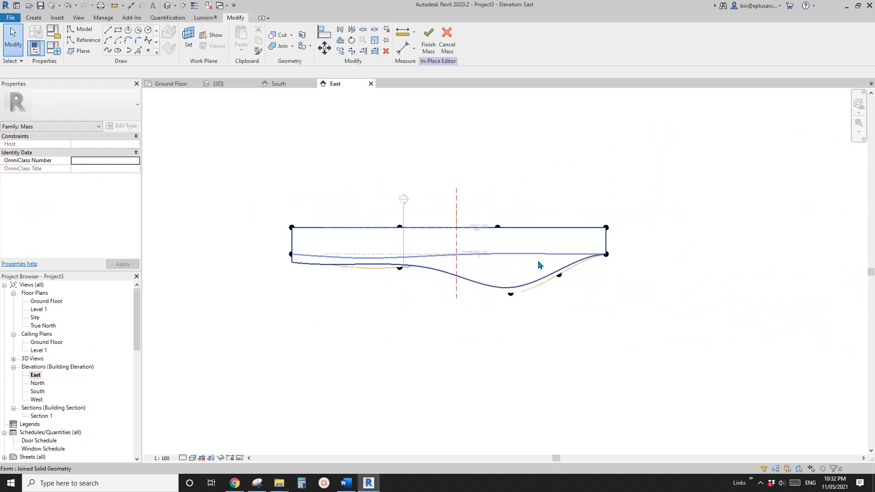
left_click(171, 8)
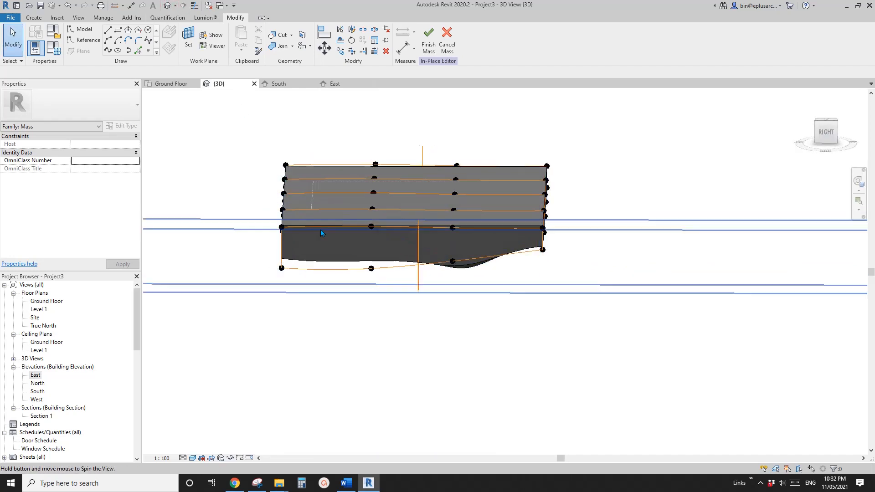
middle_click_drag(321, 229, 304, 180, "shift")
middle_click_drag(371, 200, 293, 230, "shift")
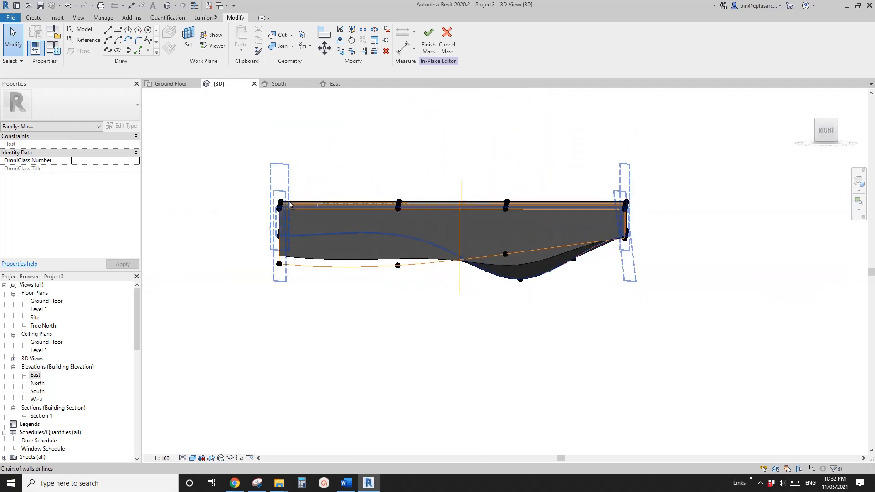
In the East elevation, start a reference line with Reference Plane : 2 as the work plane.
double_click(36, 375)
scroll(321, 270, "up", 2)
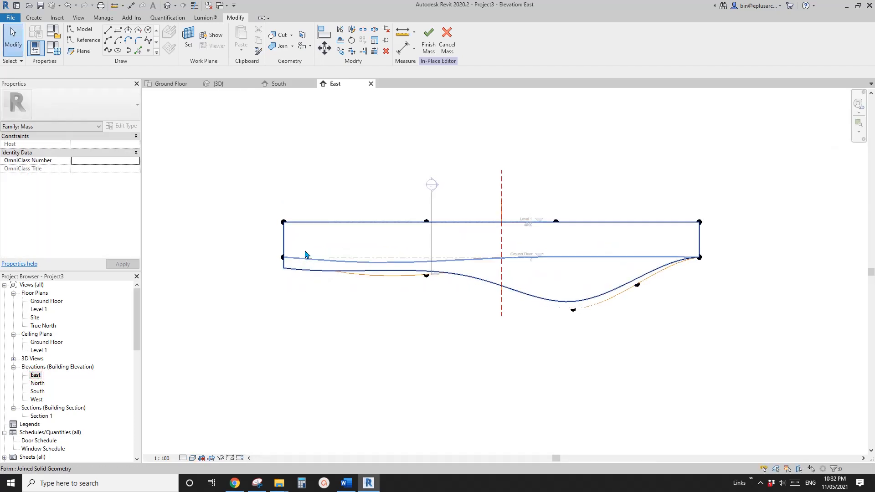
middle_click_drag(257, 225, 295, 226)
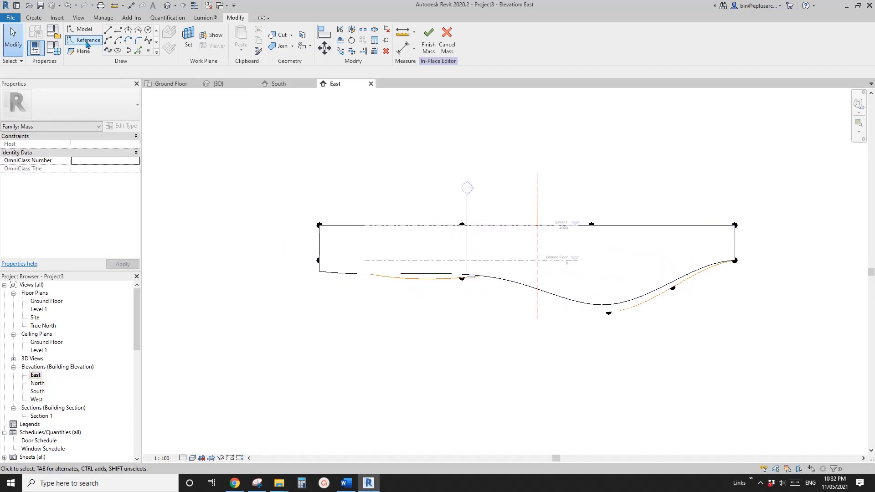
left_click(88, 41)
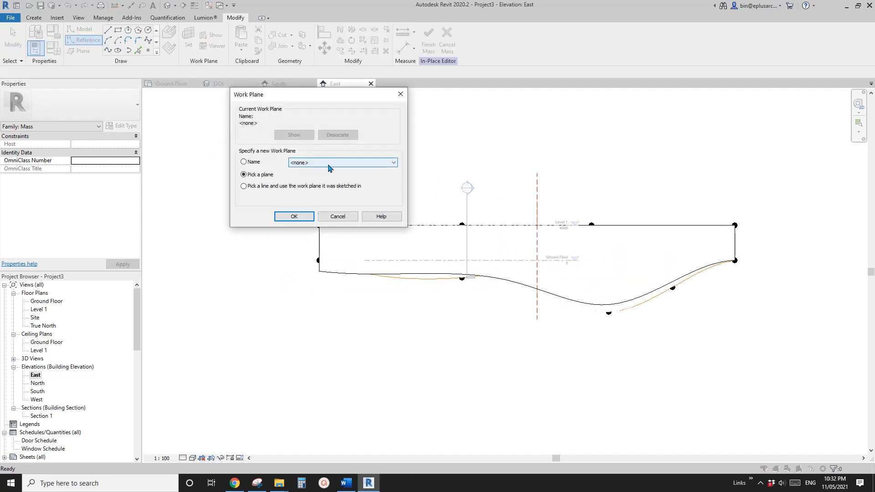
left_click(333, 164)
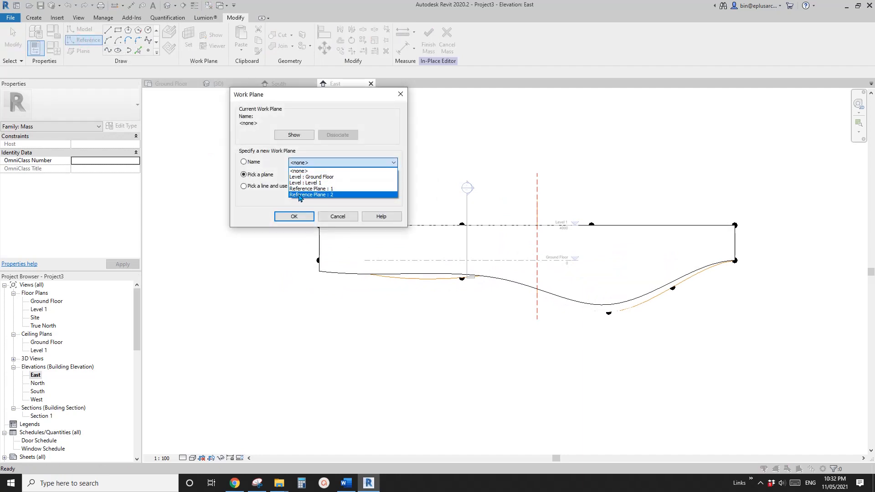
left_click(332, 195)
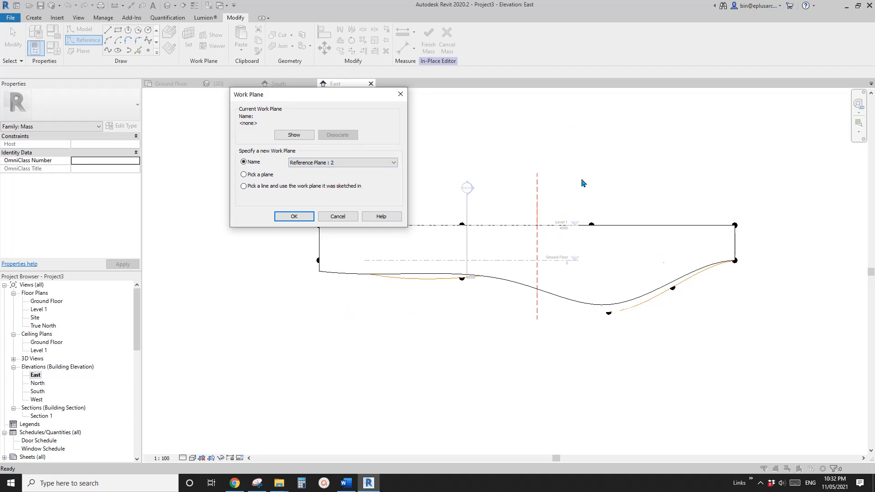
left_click(294, 216)
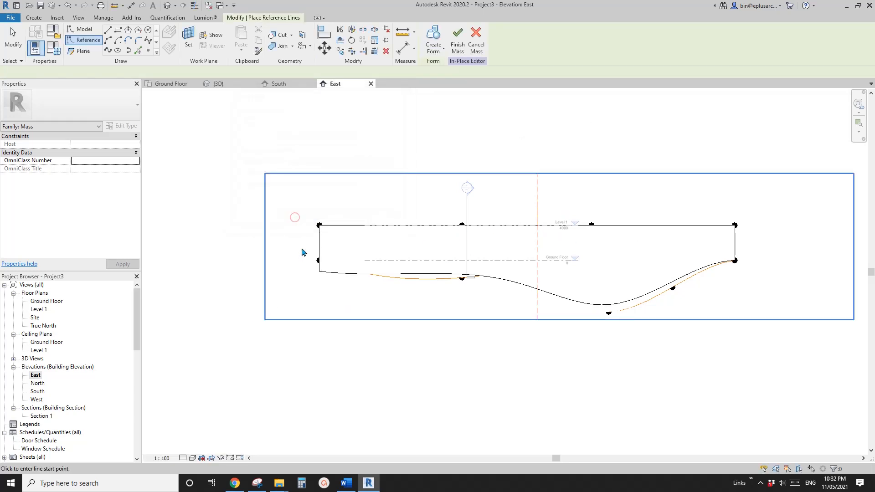
Try to draw a spline reference outline around the roof's left end and close it with a straight line.
left_click(108, 51)
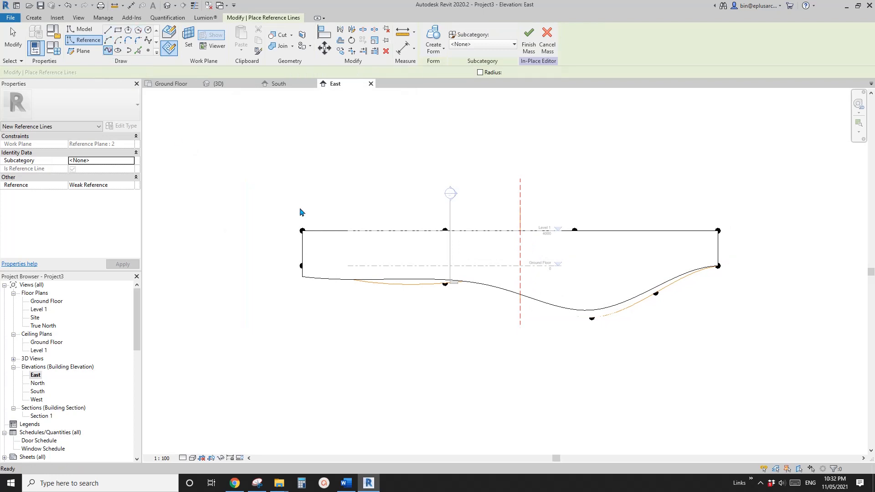
scroll(314, 241, "up", 2)
left_click(302, 201)
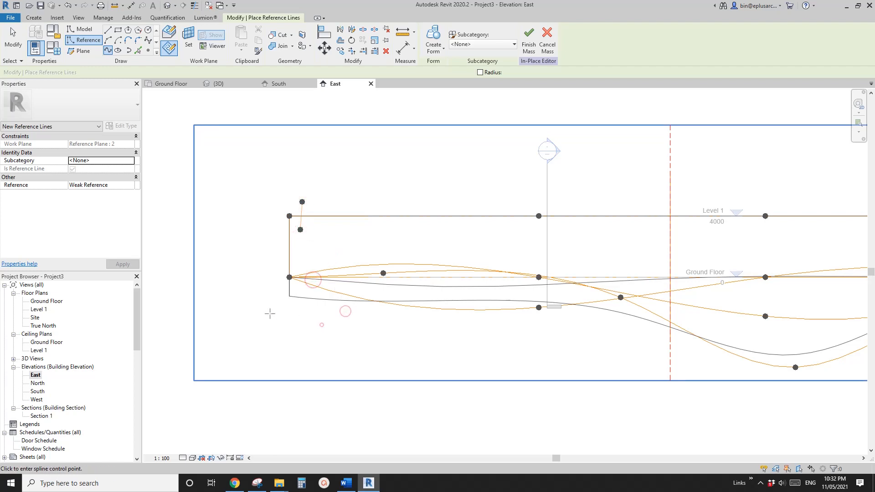
left_click(289, 198)
key("Escape")
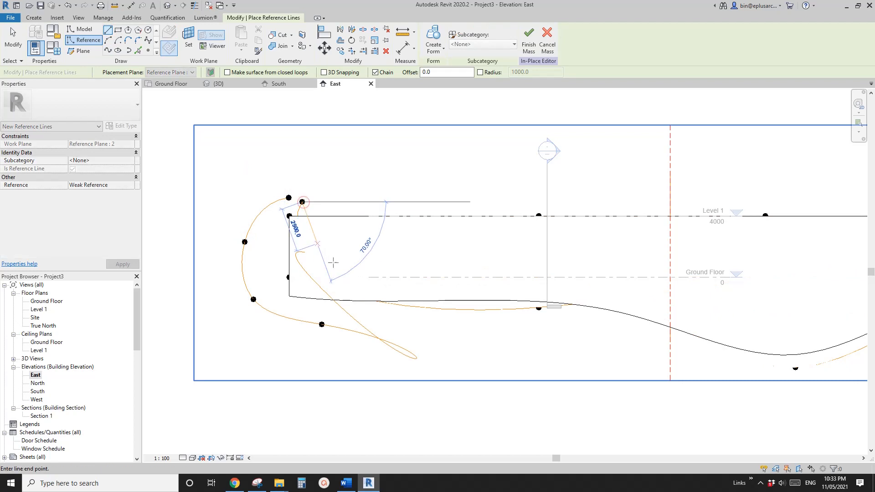
key("Escape")
key("Escape")
Delete the looping spline reference line at the roof's left end.
left_click(338, 309)
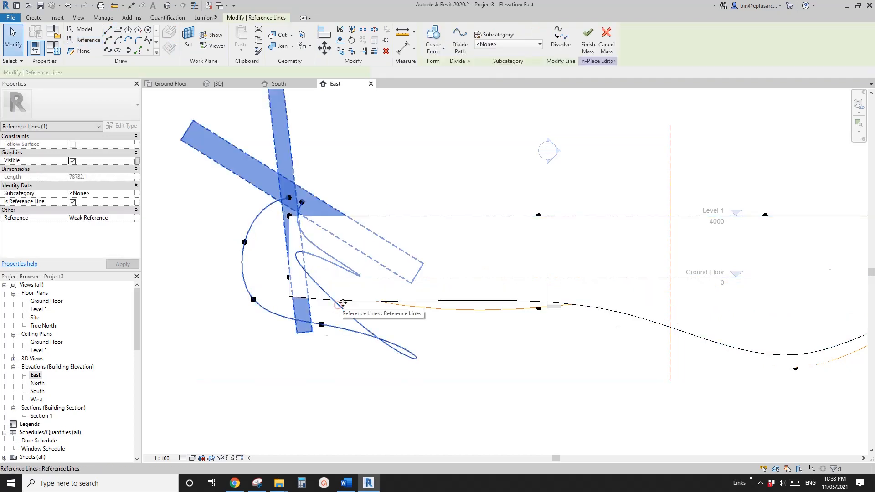
scroll(340, 310, "down", 1)
scroll(360, 320, "down", 1)
middle_click_drag(364, 323, 405, 299)
key("Escape")
scroll(398, 301, "up", 1)
left_click(407, 304)
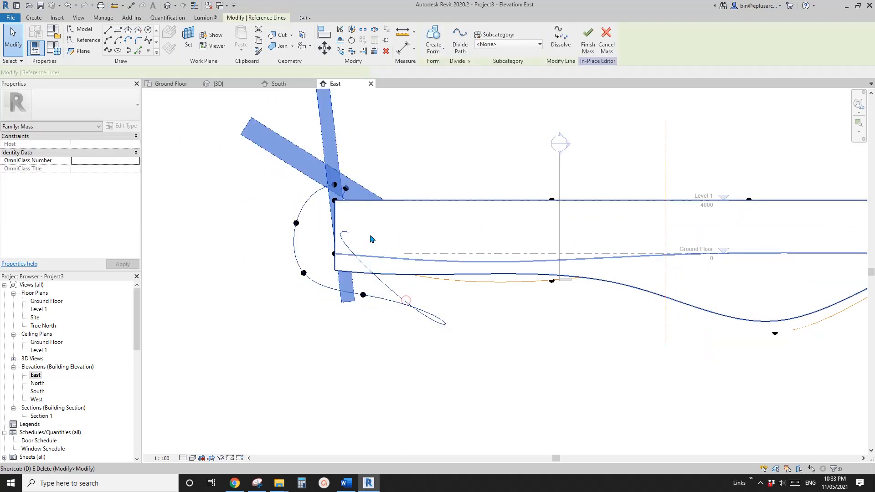
key("Delete")
Start a new spline reference line with Reference Plane : 2 as its placement plane.
middle_click_drag(375, 172, 348, 186)
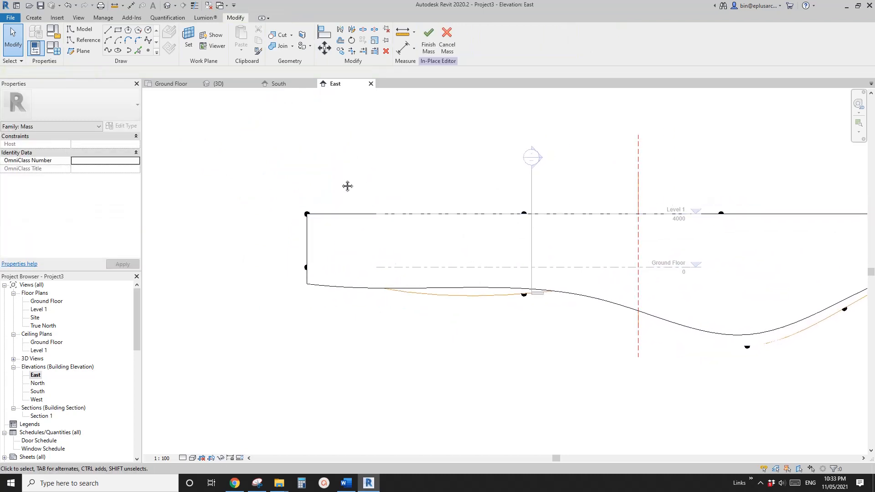
left_click(85, 40)
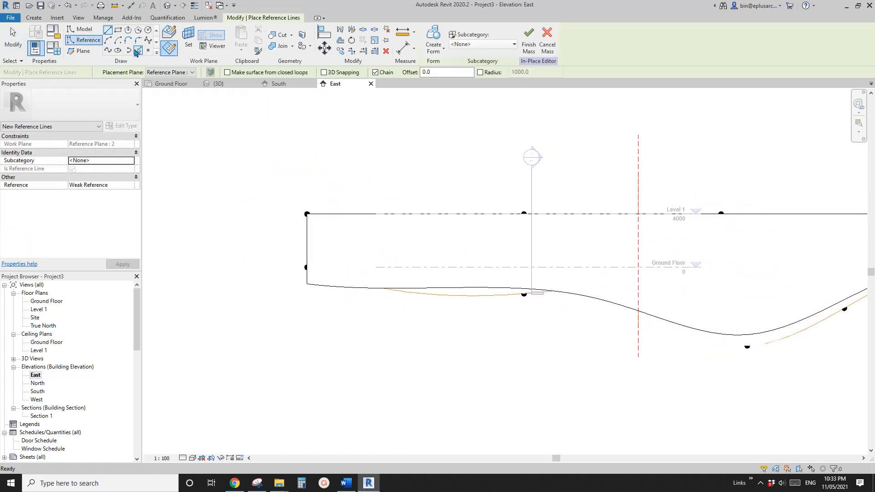
left_click(108, 50)
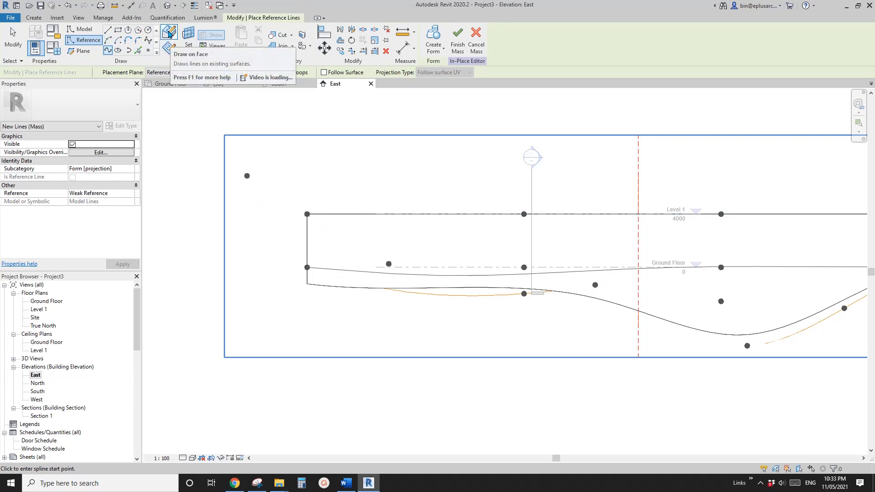
left_click(169, 33)
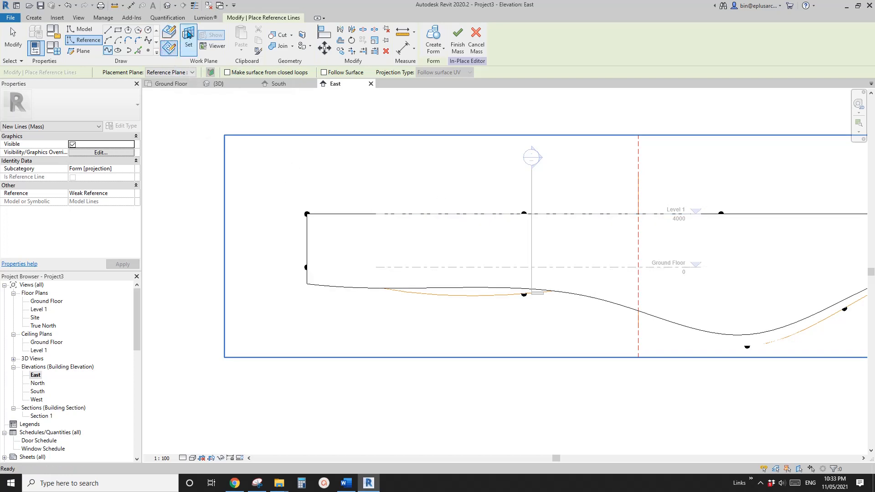
left_click(175, 72)
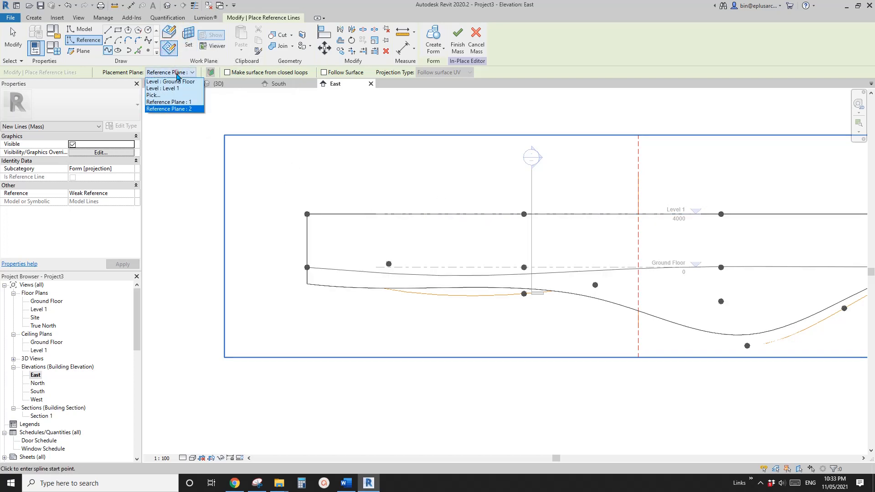
left_click(173, 109)
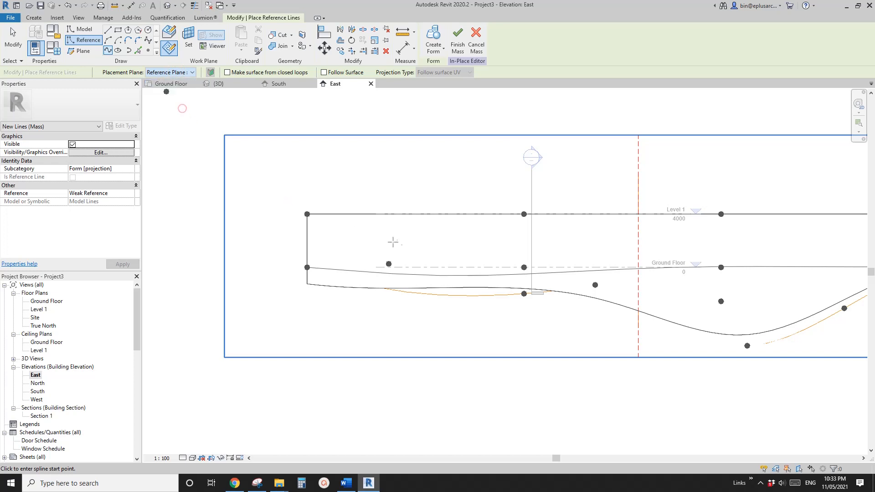
Draw a spline reference line that zigzags down through the roof's left end and loops back around its outside.
scroll(328, 209, "up", 2)
left_click(285, 196)
left_click(348, 191)
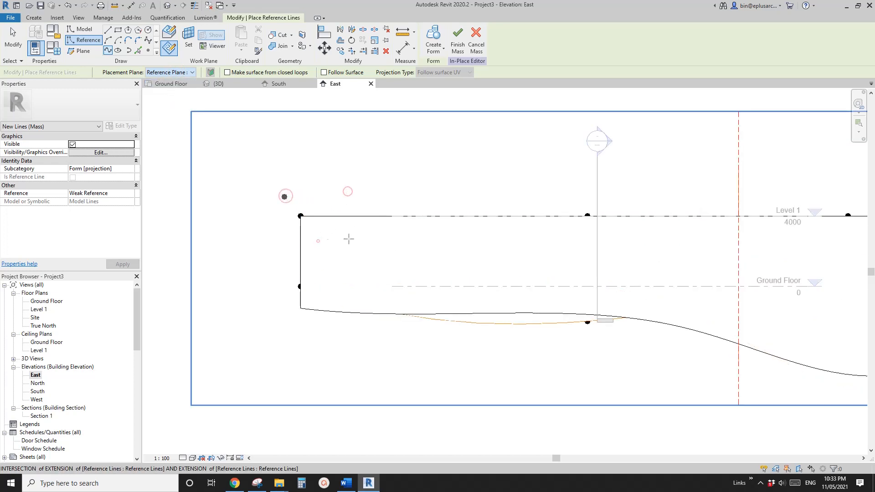
left_click(318, 241)
left_click(349, 239)
left_click(330, 276)
left_click(250, 313)
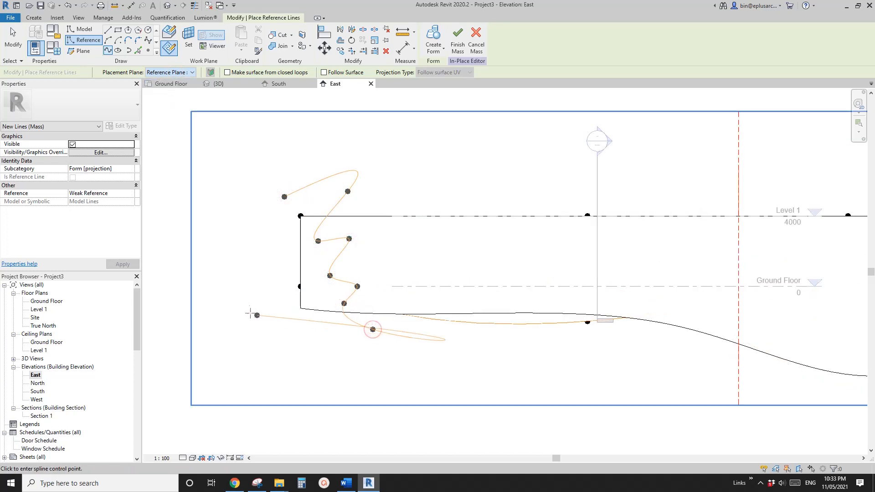
left_click(247, 219)
left_click(271, 170)
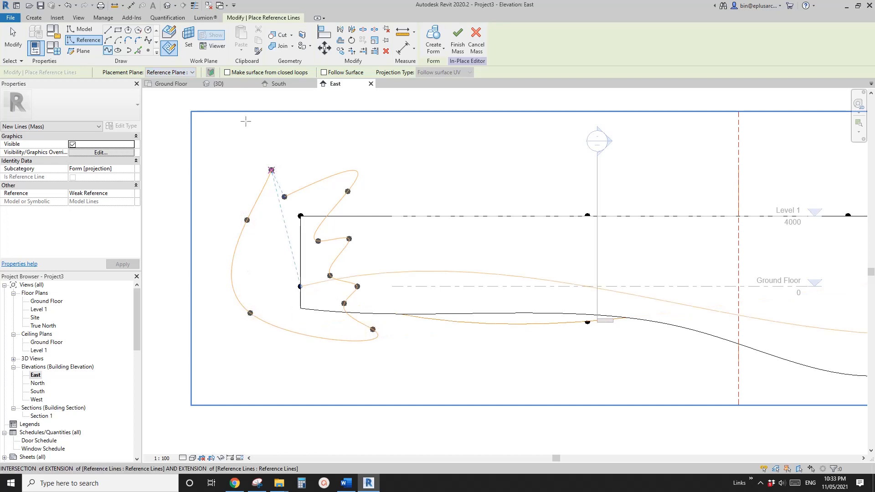
Close the spline outline with a straight reference line between its two open ends.
left_click(107, 29)
left_click(284, 196)
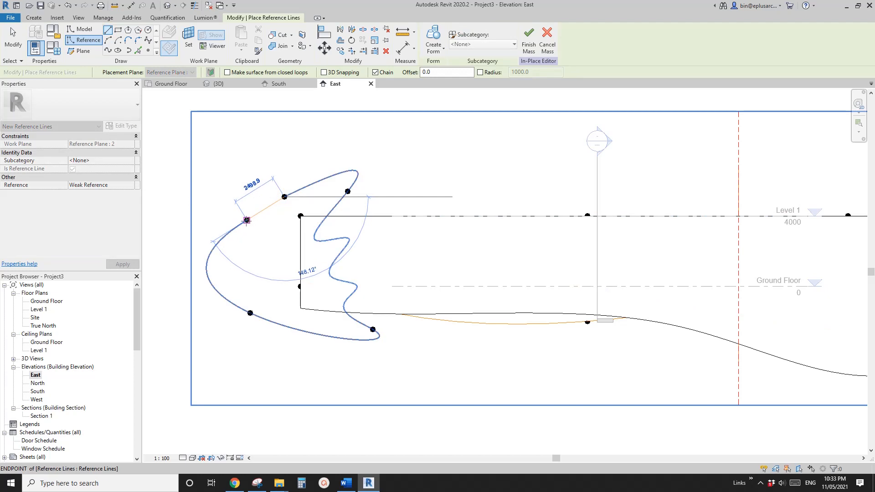
left_click(247, 220)
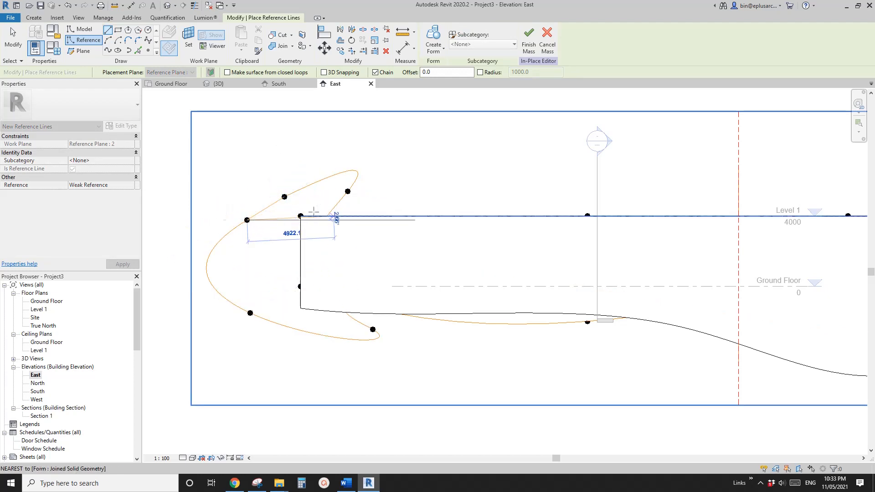
key("Escape")
key("Escape")
left_click(365, 330)
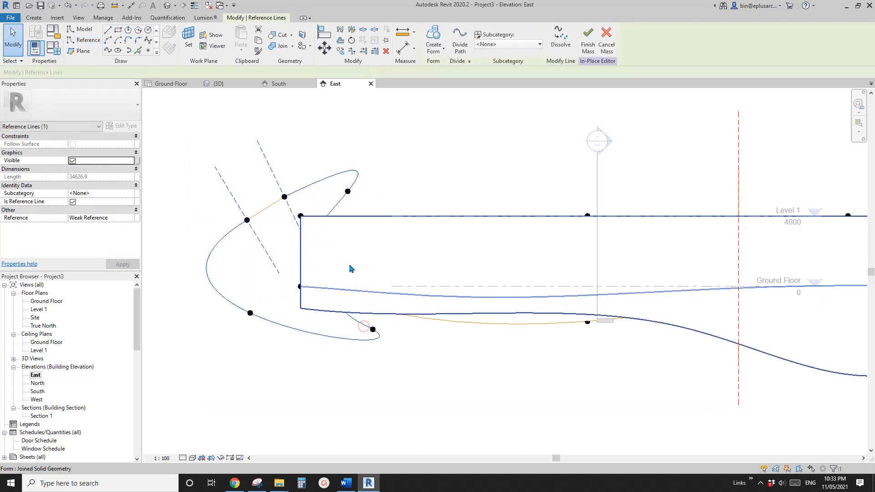
left_click(436, 49)
left_click(316, 191)
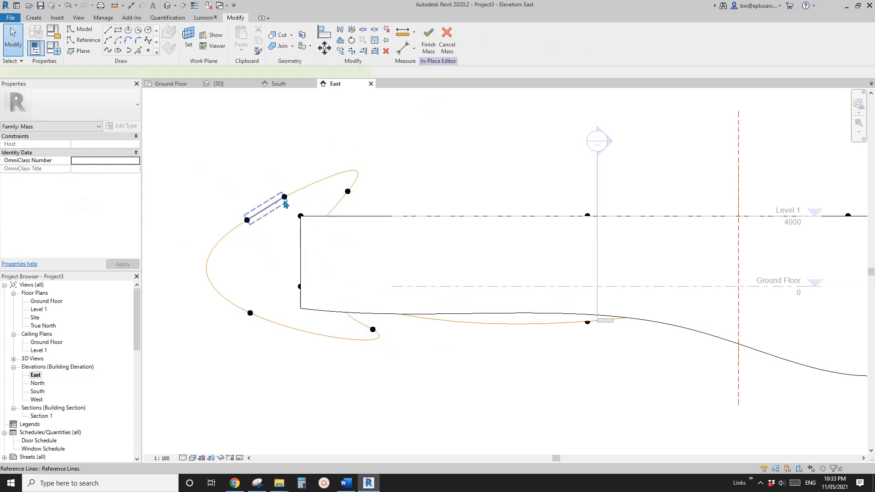
Create an extruded void form from the closed spline and straight-line outline at the roof's left end.
left_click(284, 201)
left_click(320, 181, "ctrl")
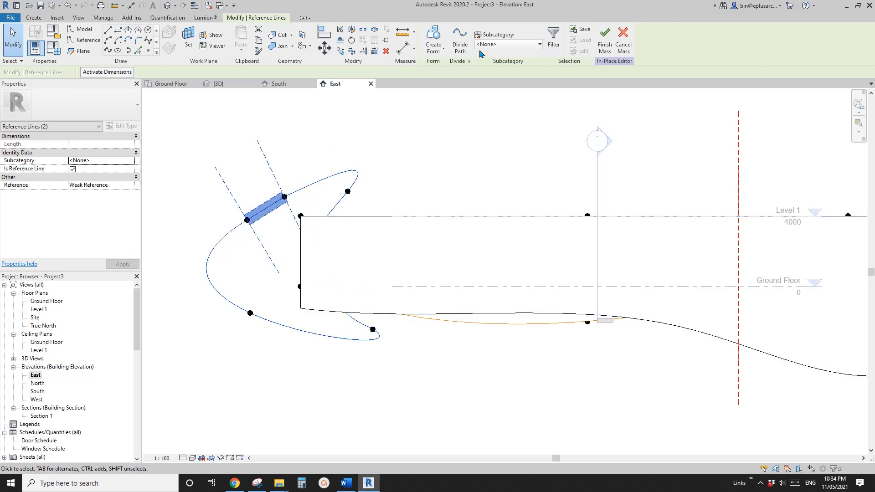
left_click(435, 48)
left_click(447, 89)
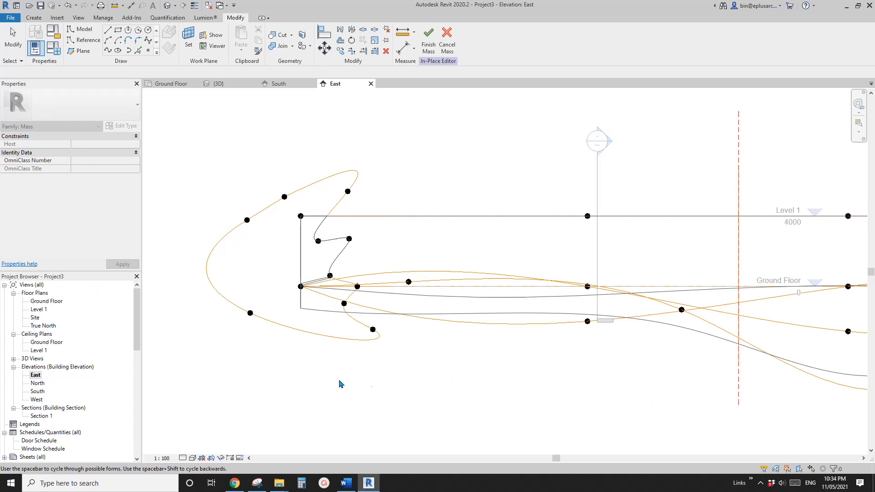
key("space")
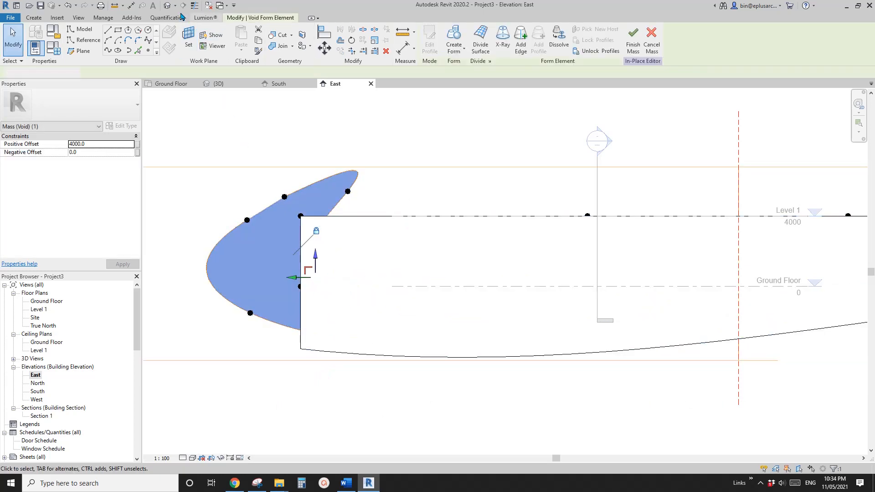
In the default 3D view, set the new void form's Positive Offset to 999999.
left_click(168, 6)
middle_click_drag(306, 203, 355, 225, "shift")
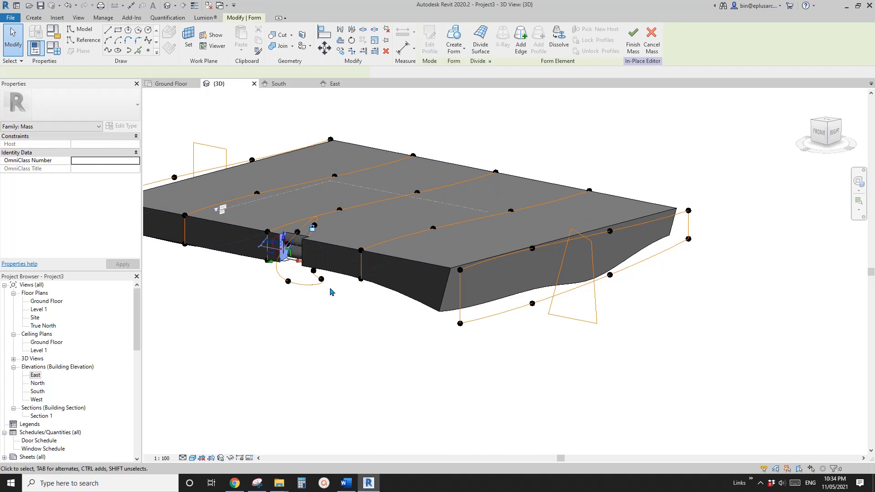
scroll(291, 265, "up", 2)
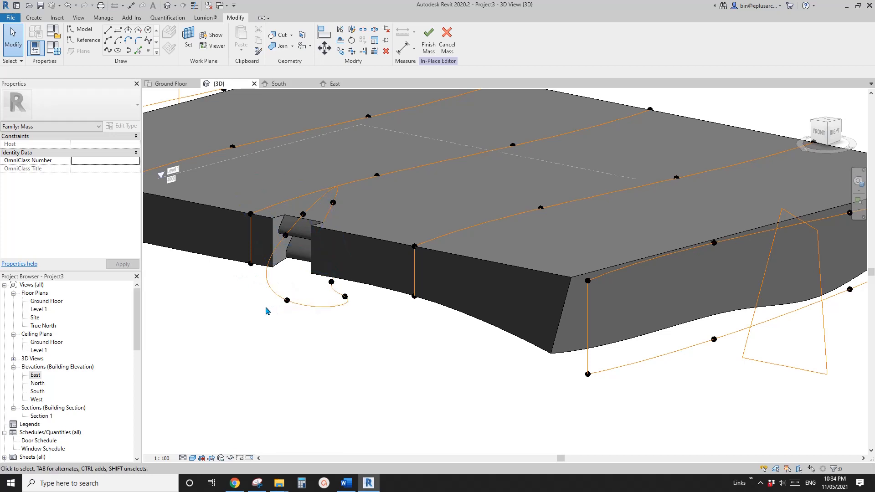
left_click(309, 230)
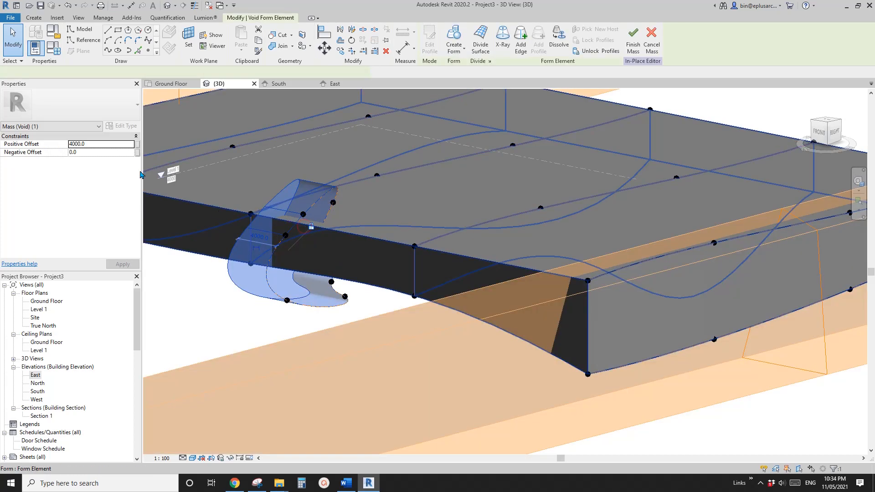
left_click(102, 145)
type("999999")
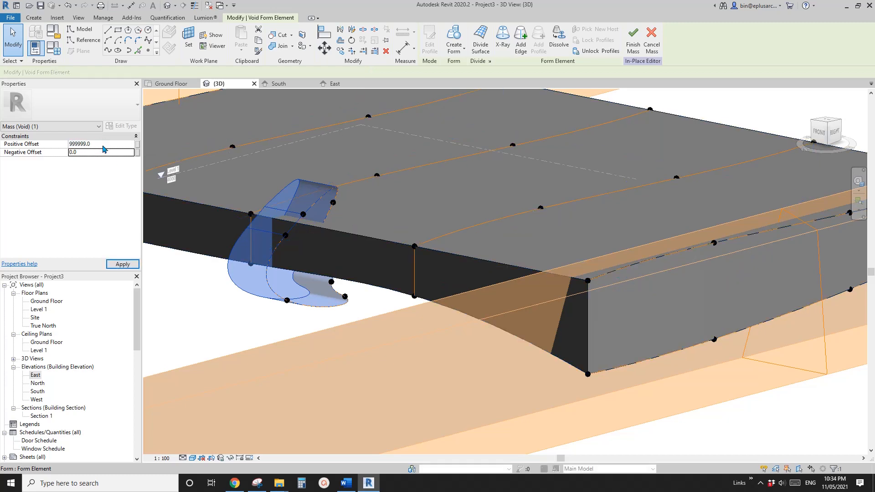
key("Escape")
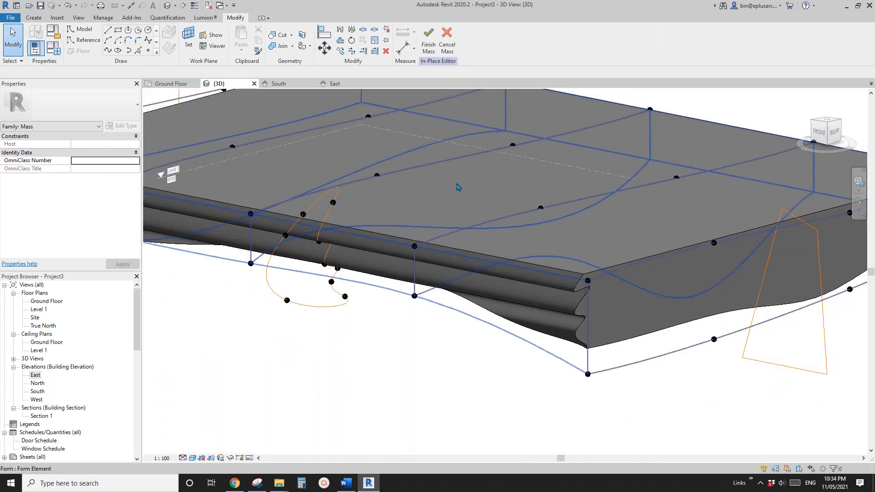
Switch to Google Maps Street View and examine the panel joint pattern on the underside of the cinema's roof.
scroll(460, 188, "down", 2)
middle_click_drag(482, 226, 496, 237, "shift")
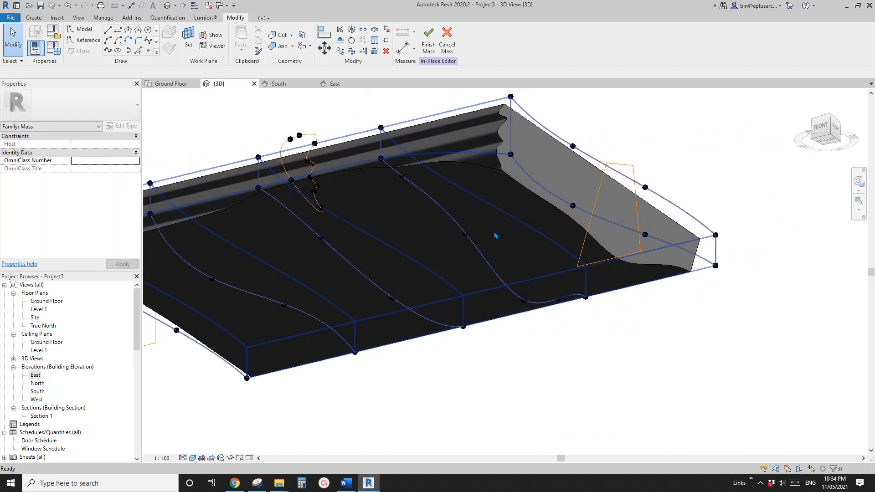
left_click(244, 483)
scroll(361, 255, "up", 5)
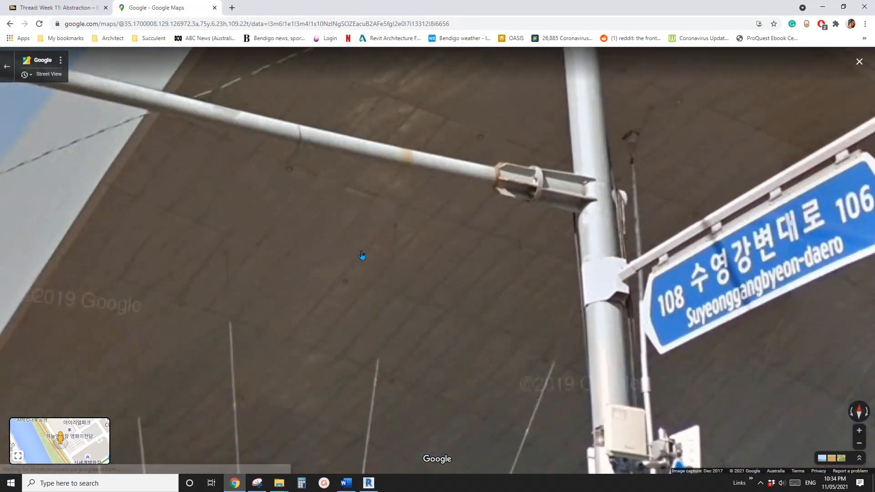
scroll(299, 285, "down", 5)
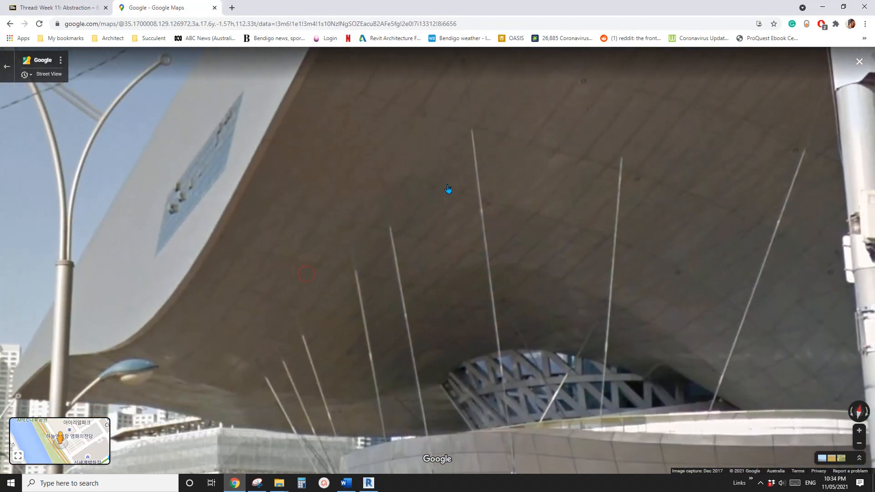
left_click_drag(306, 239, 455, 156)
scroll(455, 156, "down", 5)
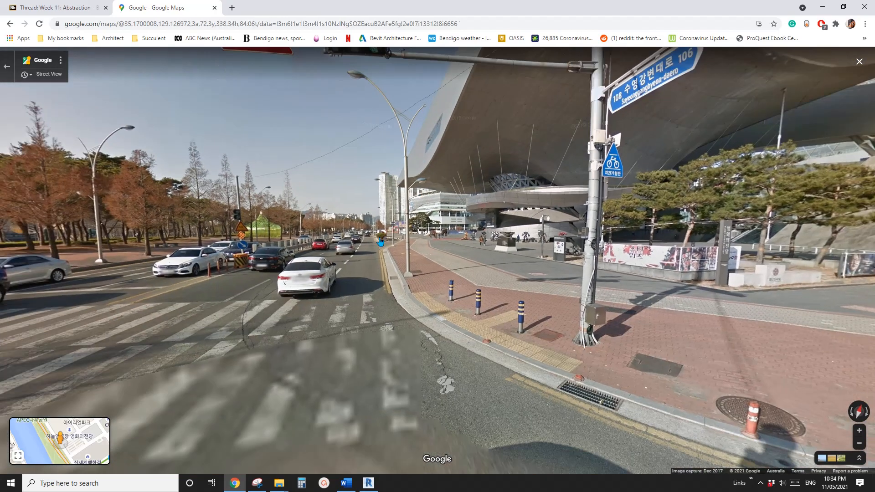
left_click(368, 246)
left_click_drag(647, 219, 387, 219)
left_click_drag(451, 114, 418, 189)
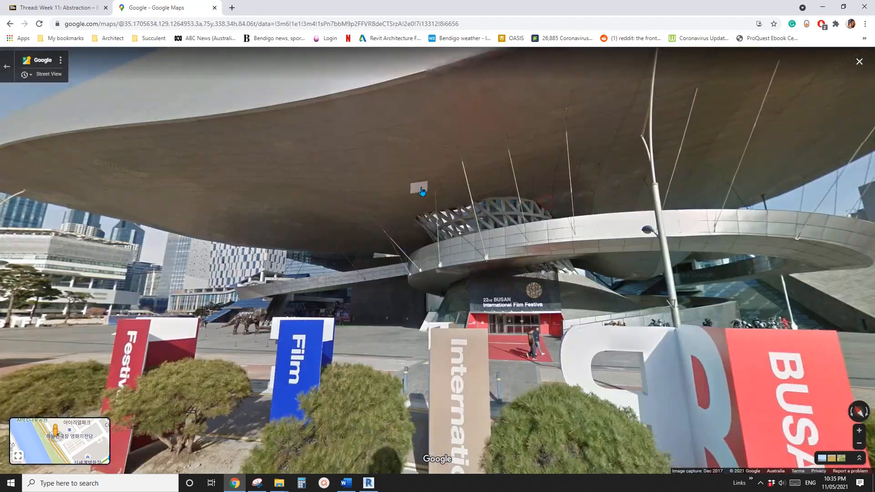
scroll(456, 146, "up", 3)
left_click_drag(463, 130, 273, 223)
scroll(524, 225, "up", 5)
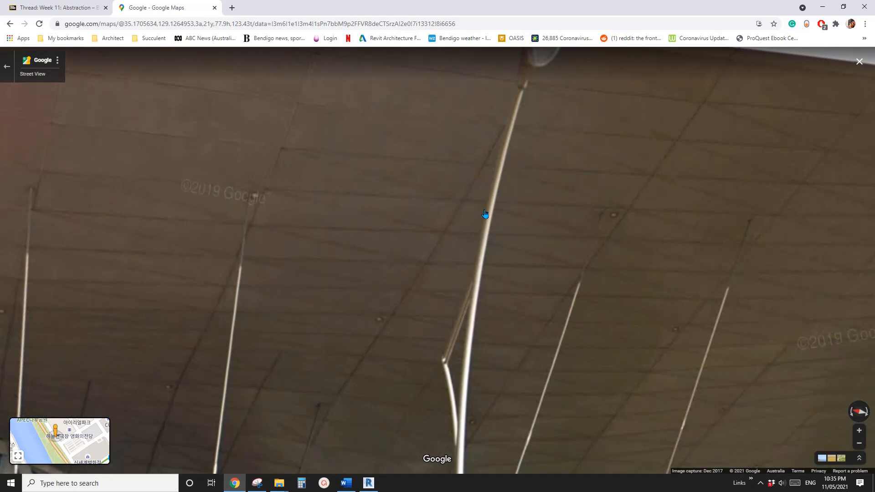
left_click_drag(550, 236, 522, 220)
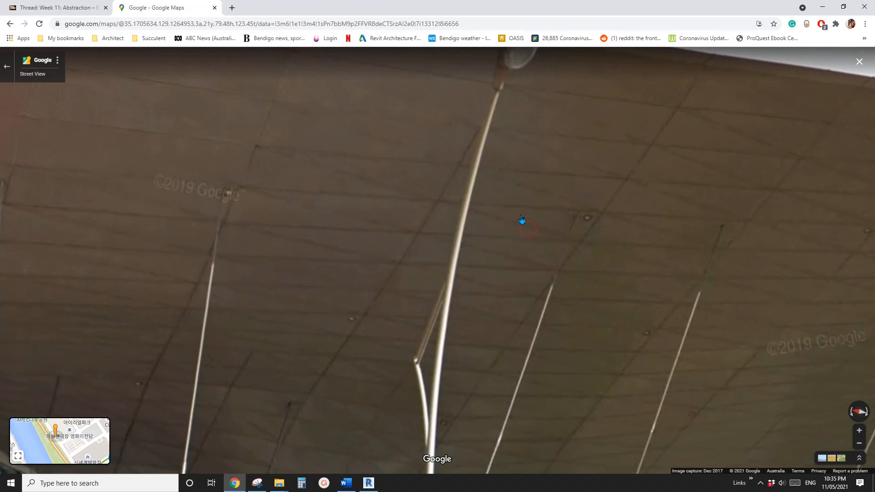
left_click_drag(538, 264, 532, 266)
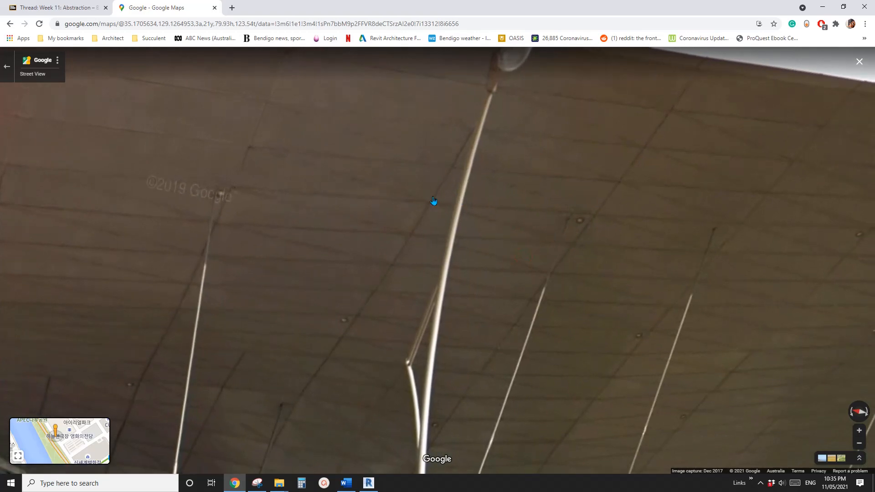
scroll(496, 248, "down", 3)
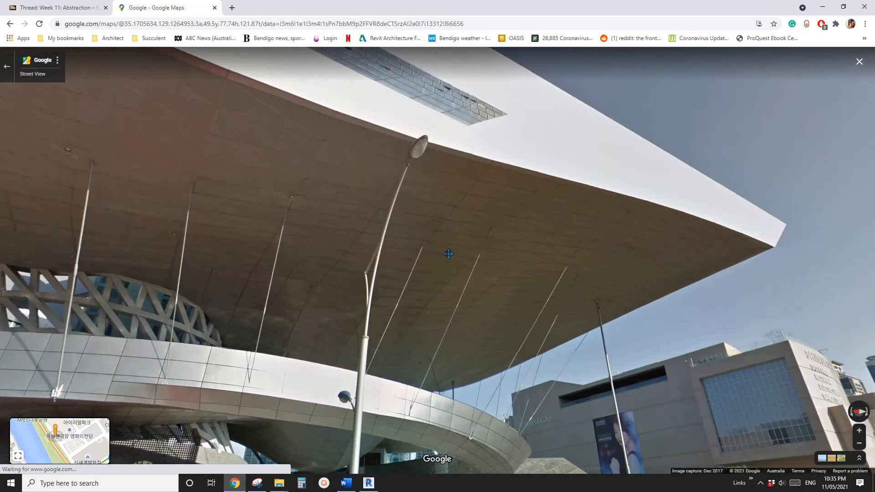
left_click_drag(501, 242, 731, 209)
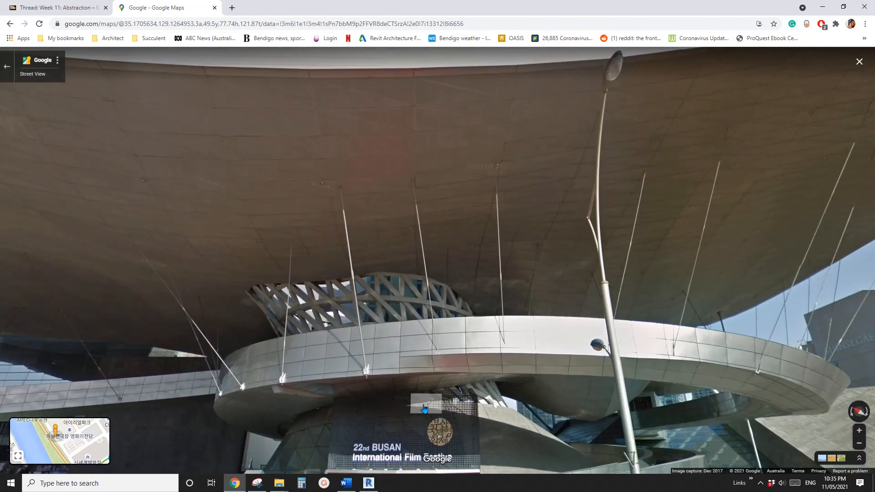
Switch back to Revit and divide the roof mass's curved underside face with Divide Surface.
left_click(369, 483)
mouse_move(506, 215)
middle_mouse_down("shift")
mouse_move(506, 227)
mouse_move(516, 218)
middle_mouse_up("shift")
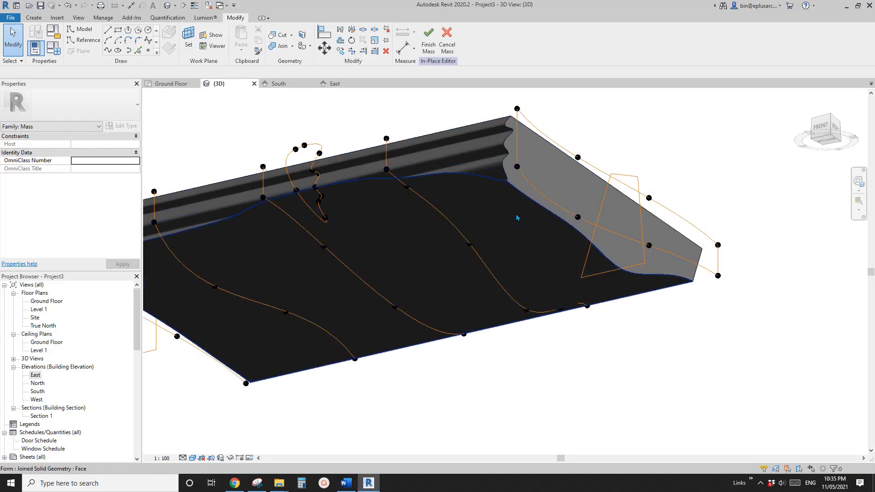
left_click(517, 218)
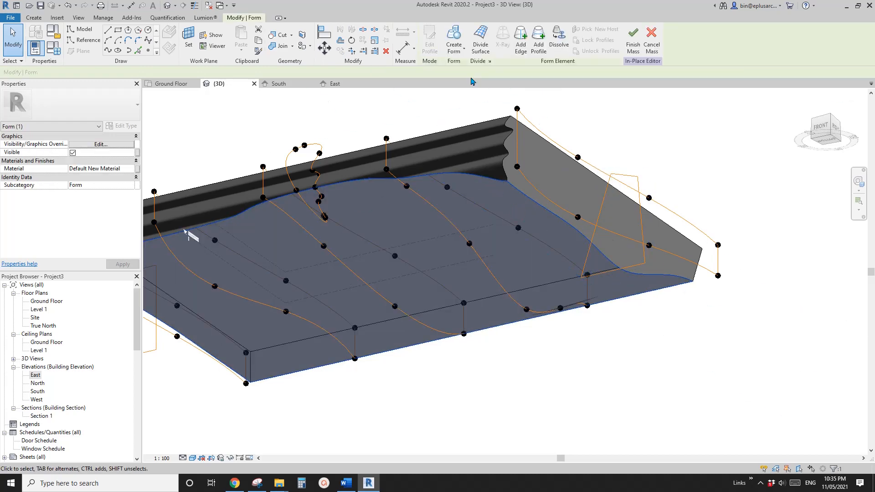
left_click(480, 39)
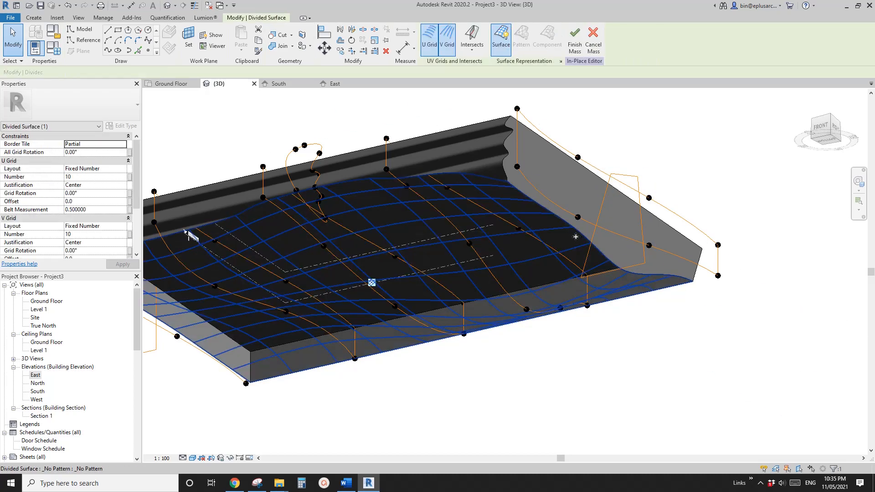
scroll(512, 213, "up", 4)
scroll(512, 213, "down", 1)
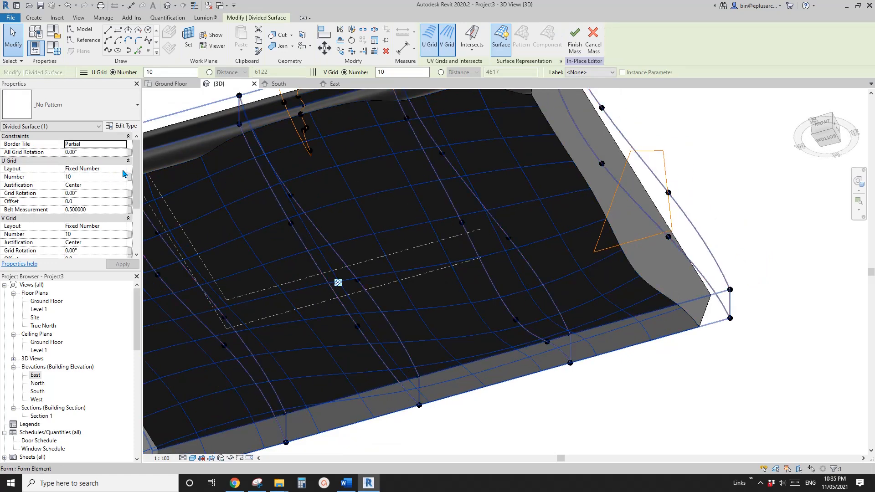
Set the divided surface's U Grid layout to Maximum Spacing with a distance of 2400.
middle_click_drag(232, 187, 348, 193)
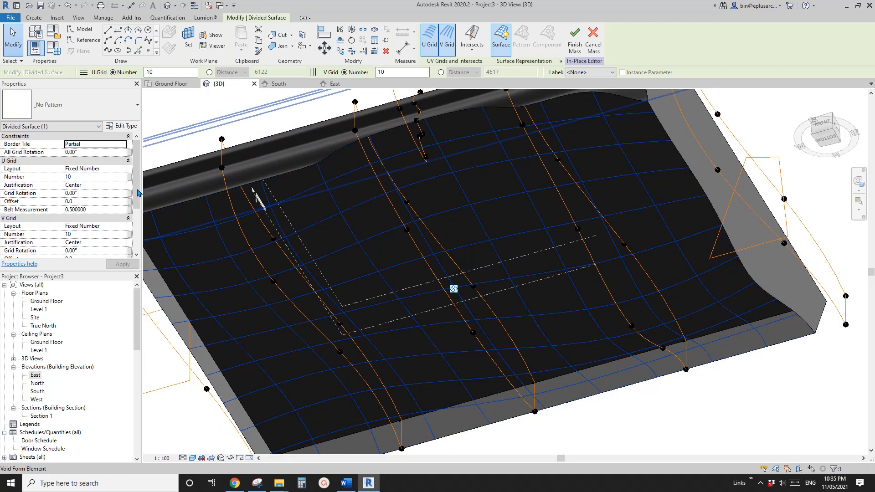
left_click(120, 170)
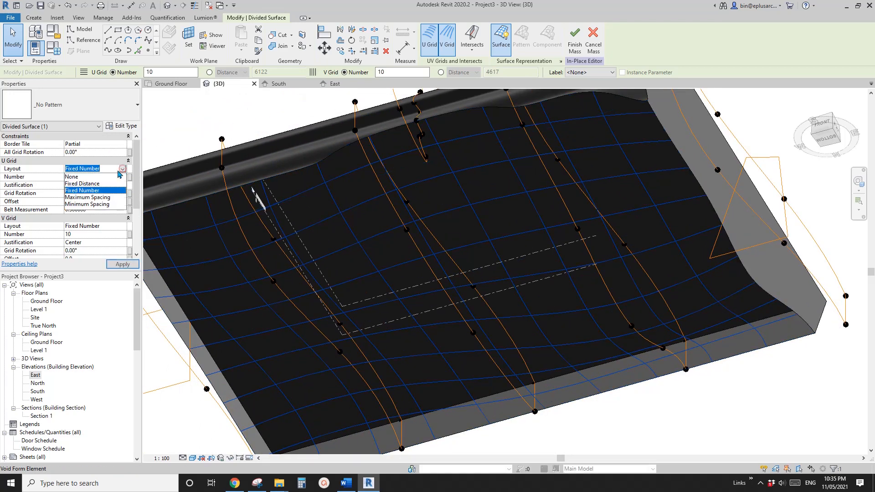
left_click(94, 198)
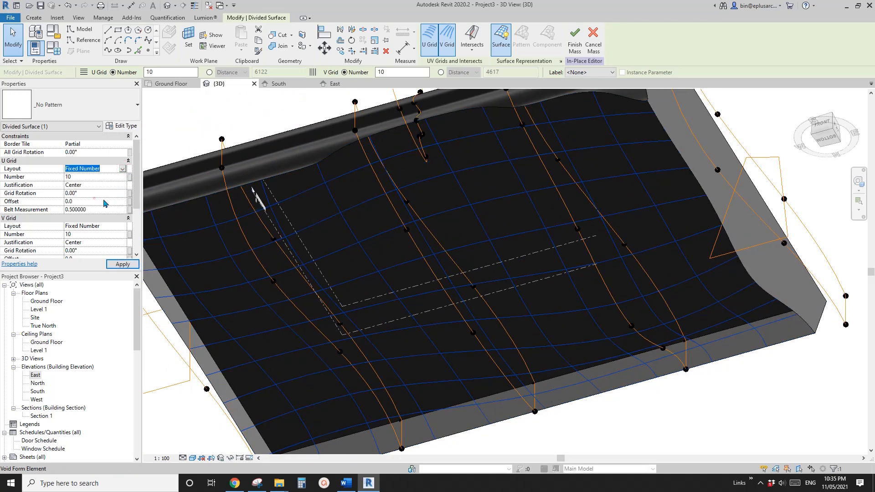
left_click(122, 169)
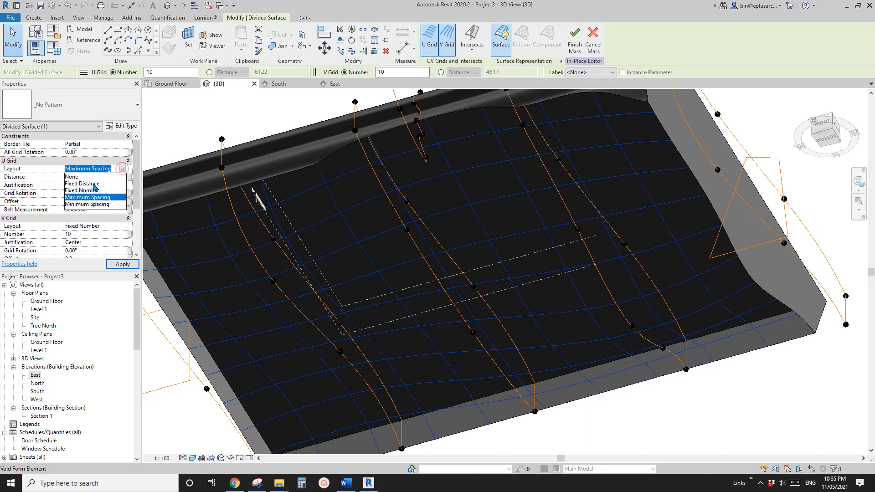
left_click(120, 170)
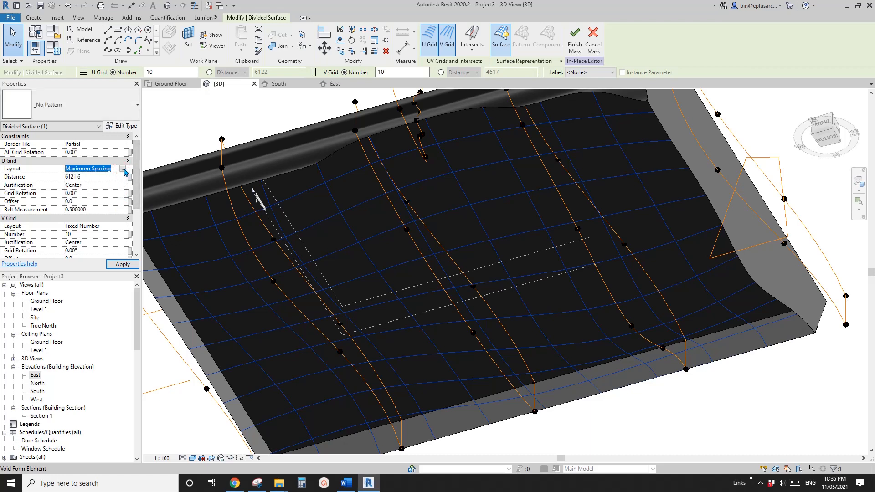
left_click(123, 169)
left_click(89, 201)
left_click(97, 178)
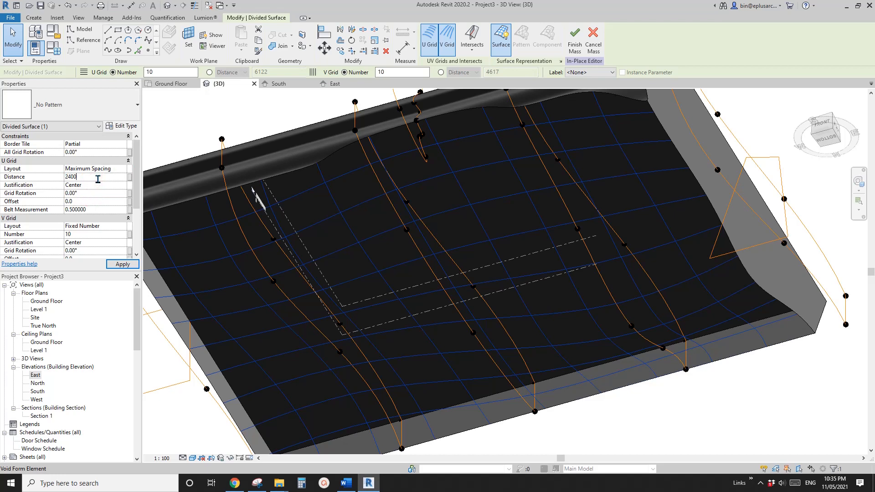
key("Return")
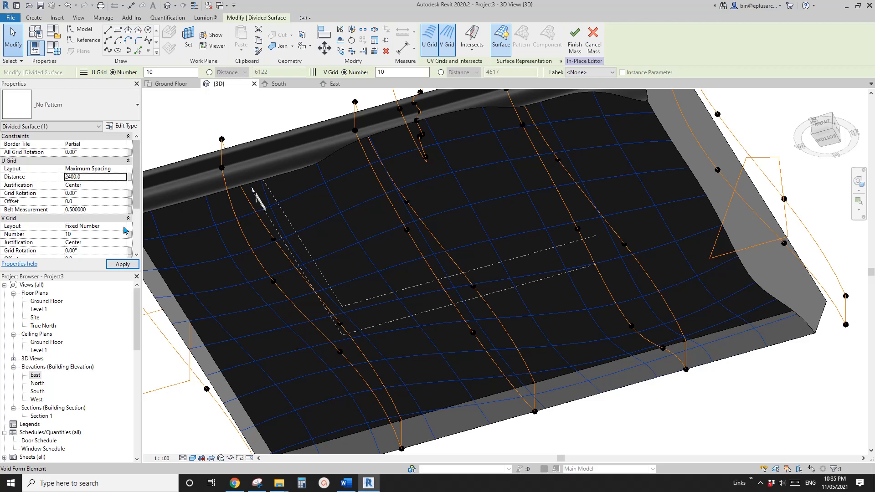
Set the divided surface's V Grid layout to Maximum Spacing with a distance of 1200.
left_click(122, 226)
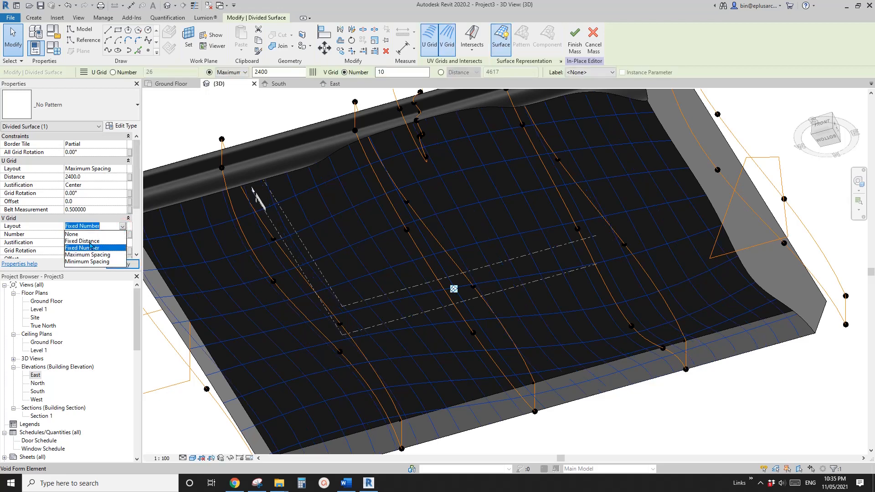
left_click(98, 256)
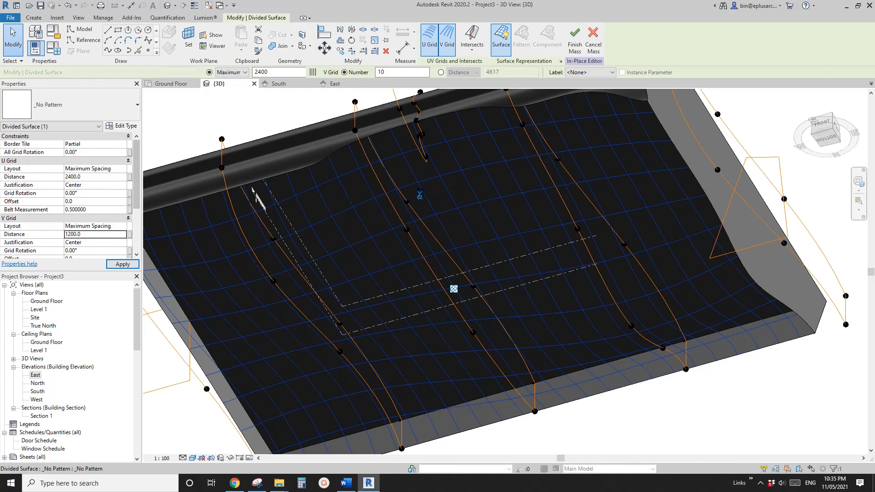
scroll(460, 218, "down", 1)
mouse_move(498, 230)
middle_mouse_down("shift")
mouse_move(551, 212)
mouse_move(625, 287)
mouse_move(655, 273)
mouse_move(461, 248)
mouse_move(479, 260)
mouse_move(489, 289)
mouse_move(541, 251)
mouse_move(496, 226)
middle_mouse_up("shift")
key("Escape")
scroll(495, 212, "up", 2)
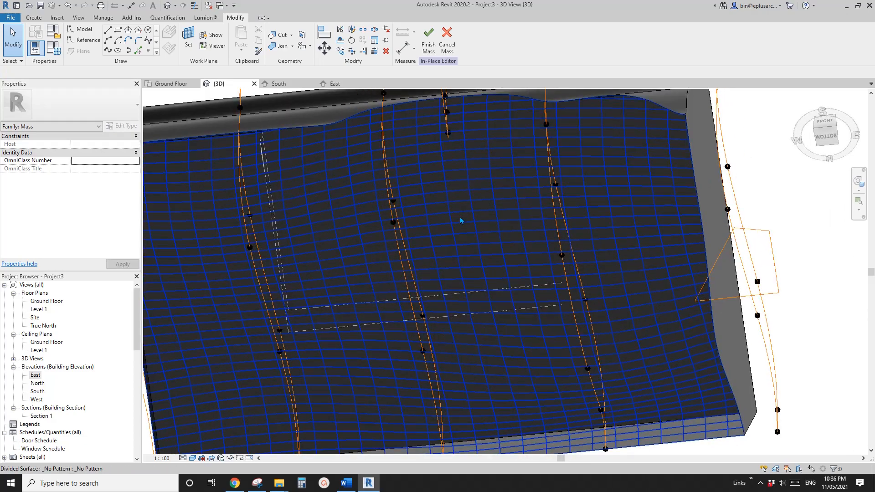
middle_click_drag(406, 205, 470, 199)
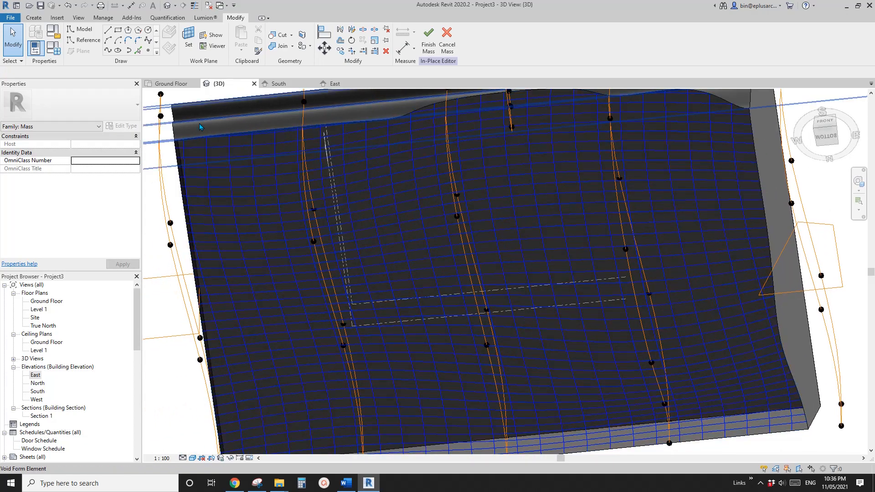
Create a new family from the template Metric Curtain Panel Pattern Based.rft.
left_click(10, 18)
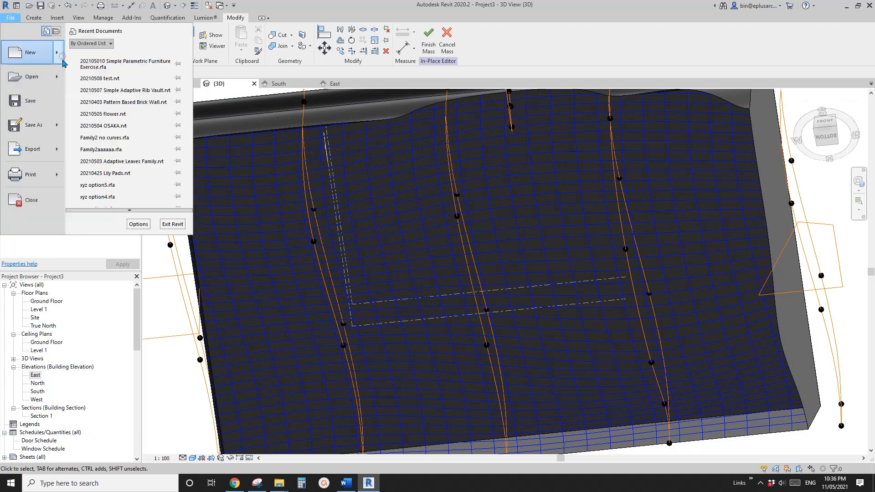
mouse_move(59, 53)
left_click(100, 79)
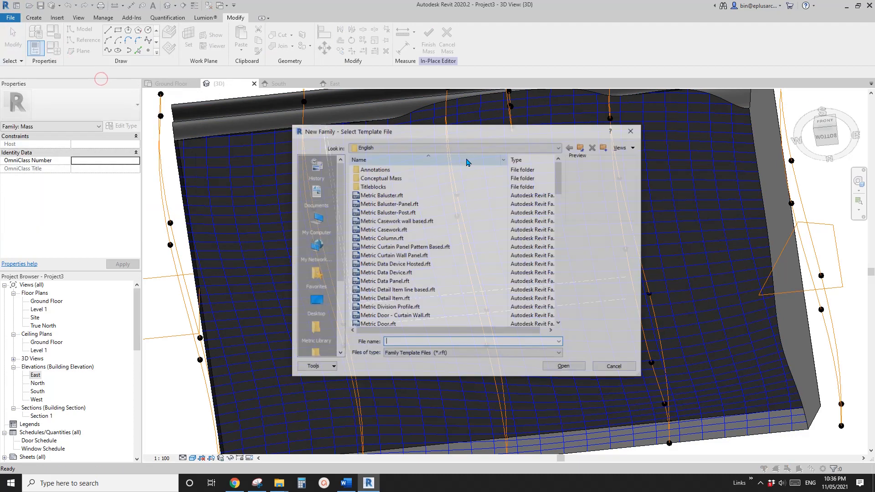
left_click(409, 247)
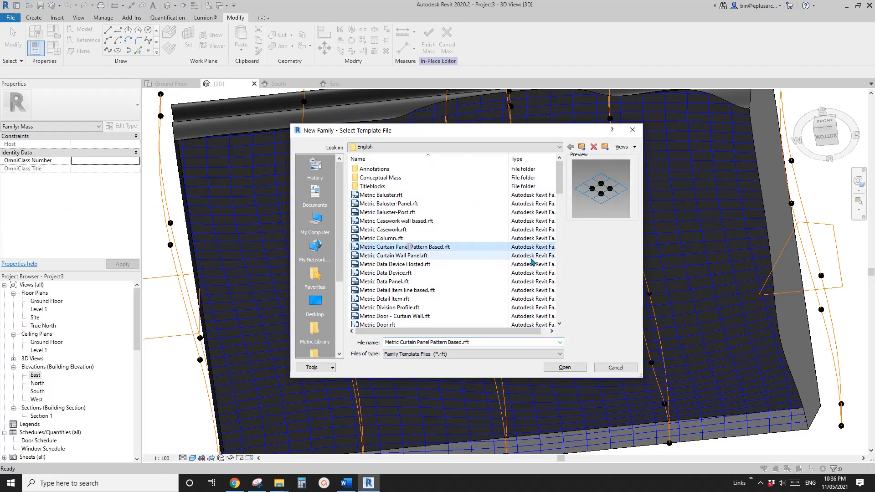
left_click(577, 367)
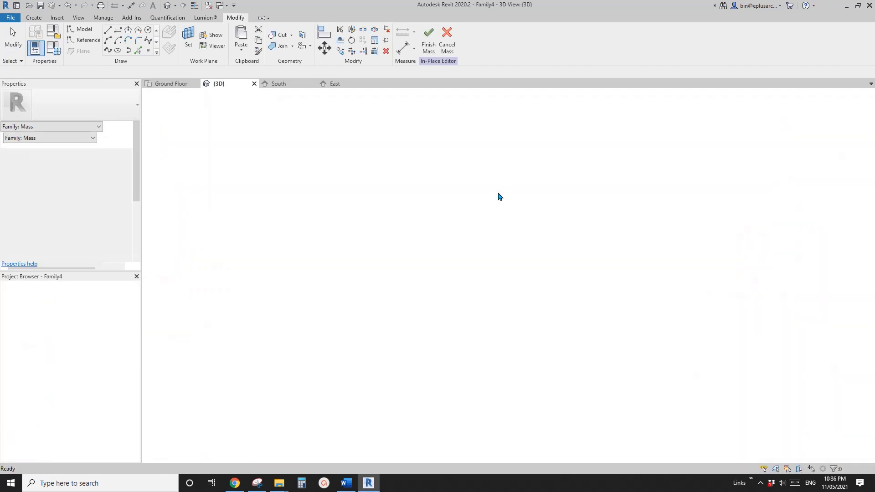
Connect adaptive points 2 and 4 with a Spline Through Points and make that diagonal a reference line.
left_click(441, 198)
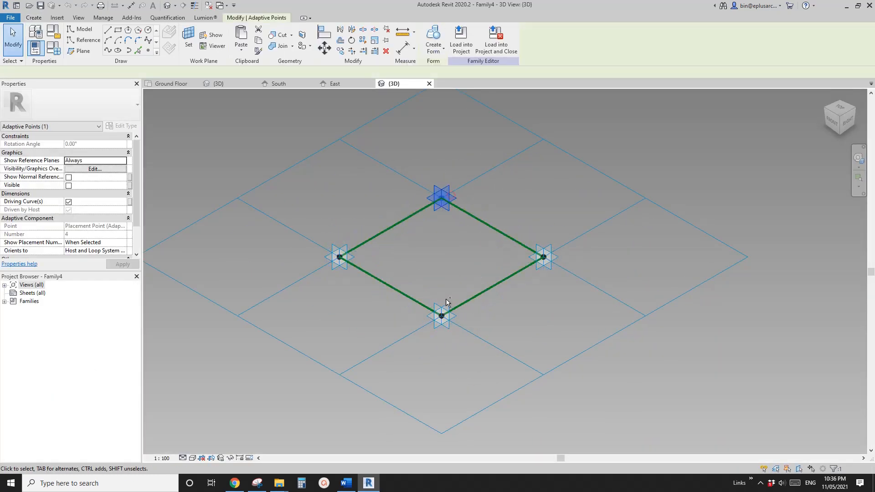
left_click(441, 307, "ctrl")
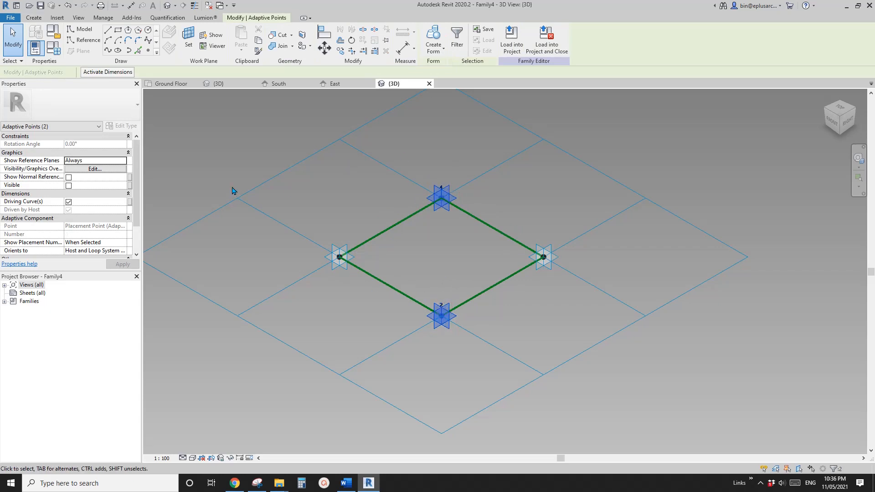
left_click(108, 50)
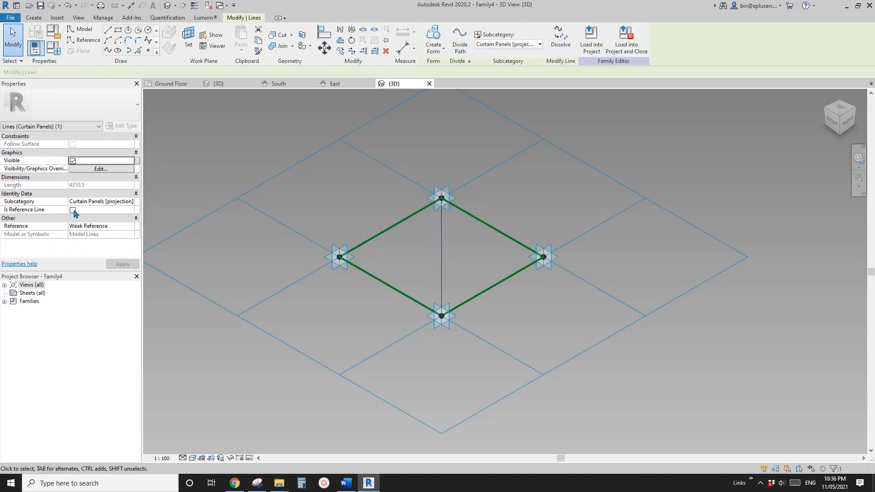
left_click(73, 210)
key("Escape")
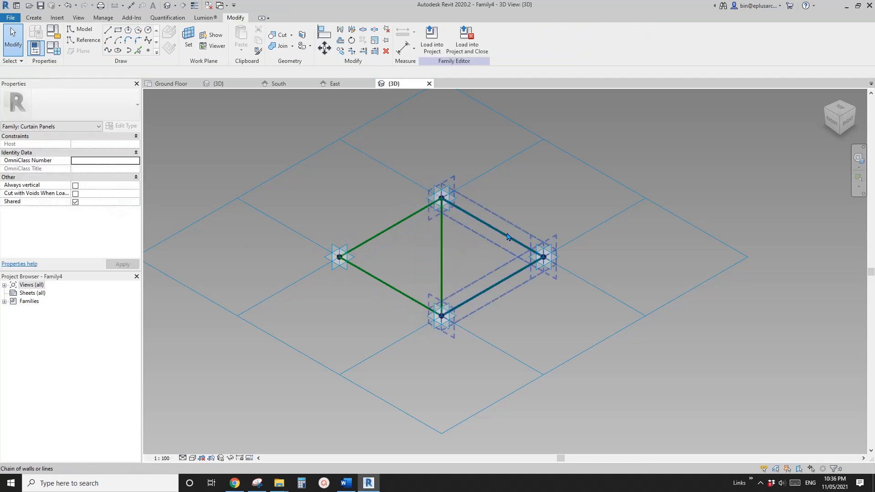
Create a flat triangular surface from the diagonal and the two reference lines on the right half of the panel.
left_click(465, 246)
left_click(441, 239, "ctrl")
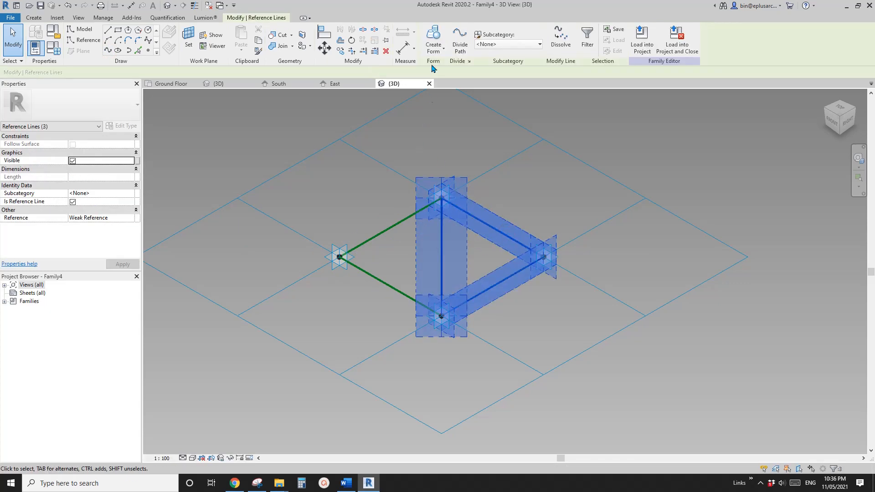
left_click(435, 50)
left_click(416, 334)
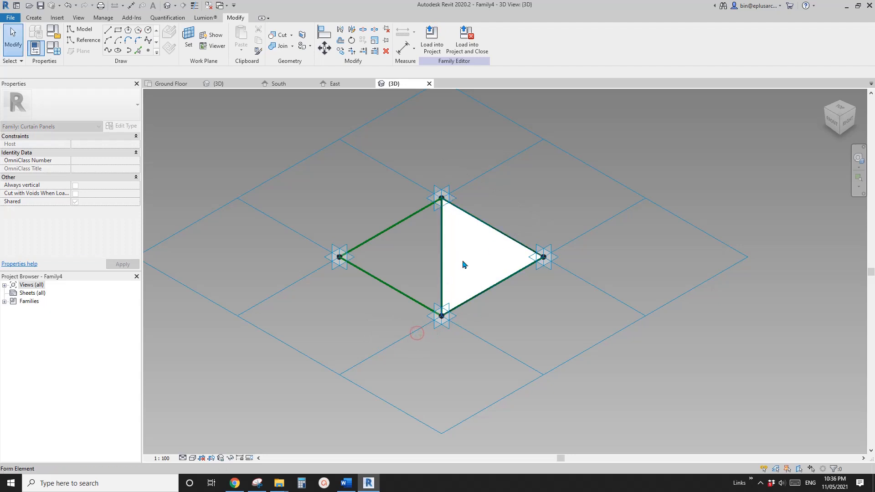
Create a matching flat triangular form from the diagonal and the two reference lines on the left half of the panel.
scroll(442, 234, "up", 1)
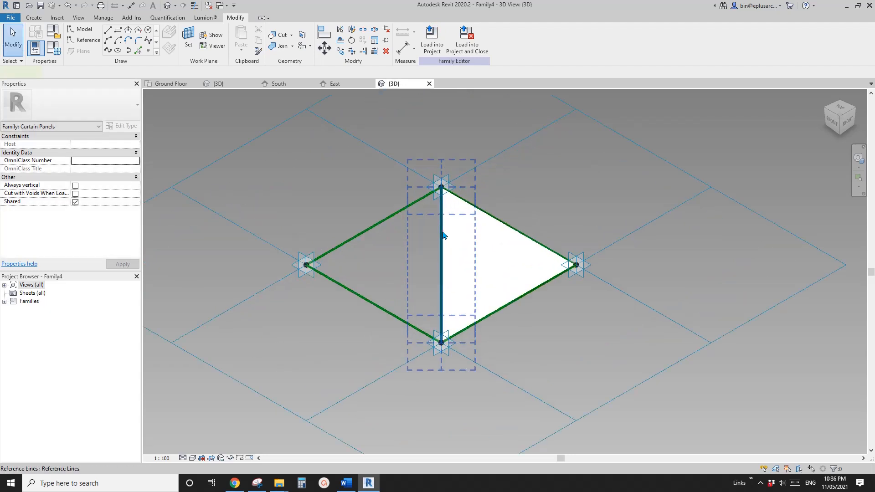
left_click(443, 235)
left_click(434, 36)
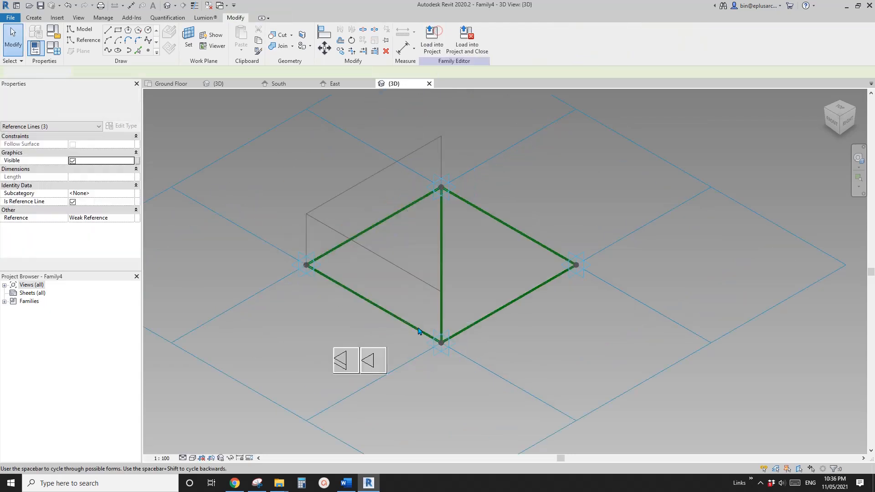
Load the panel family into Project3 and apply the Rectangle pattern's Family4 panel to the divided roof underside in the 3D view.
left_click(431, 39)
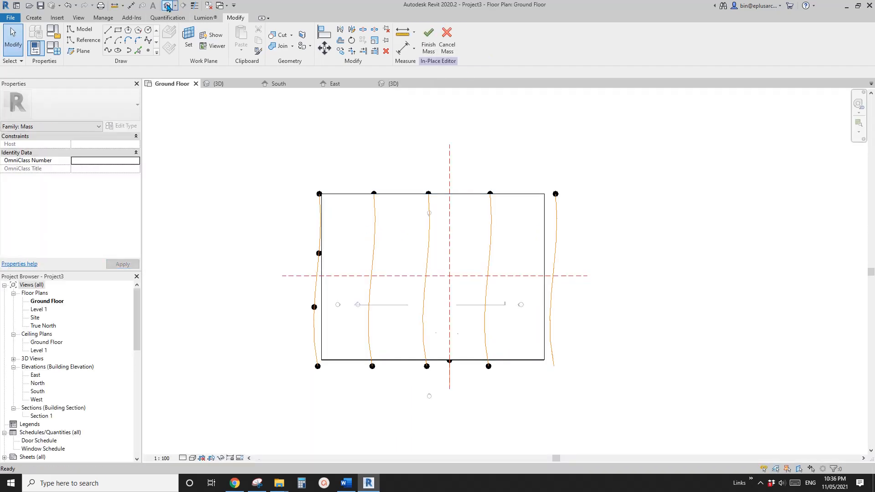
left_click(167, 6)
left_click(420, 219)
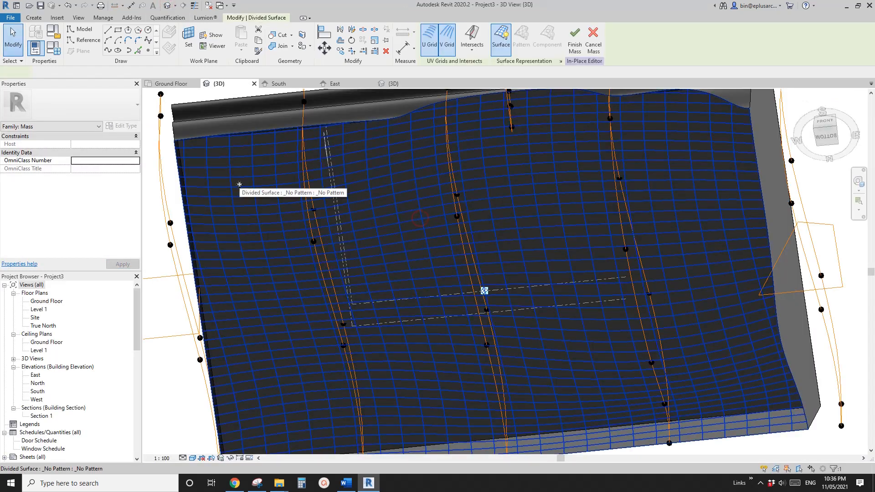
left_click(68, 105)
scroll(39, 273, "down", 2)
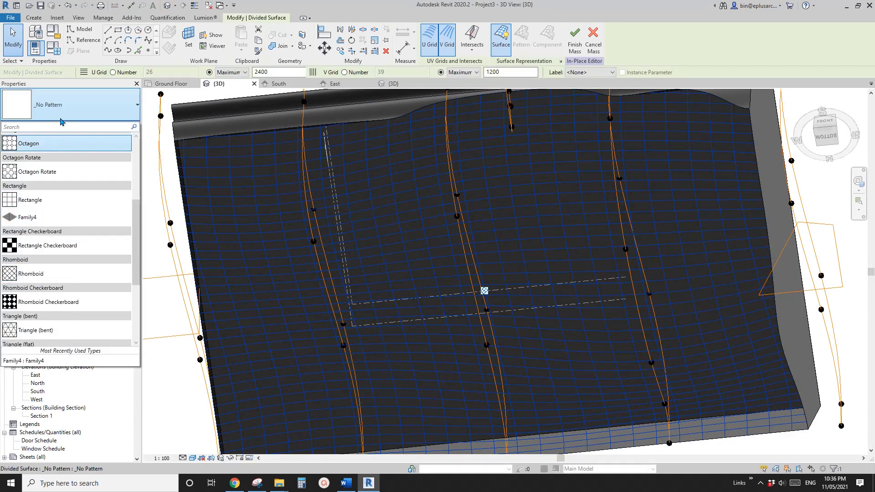
left_click(27, 219)
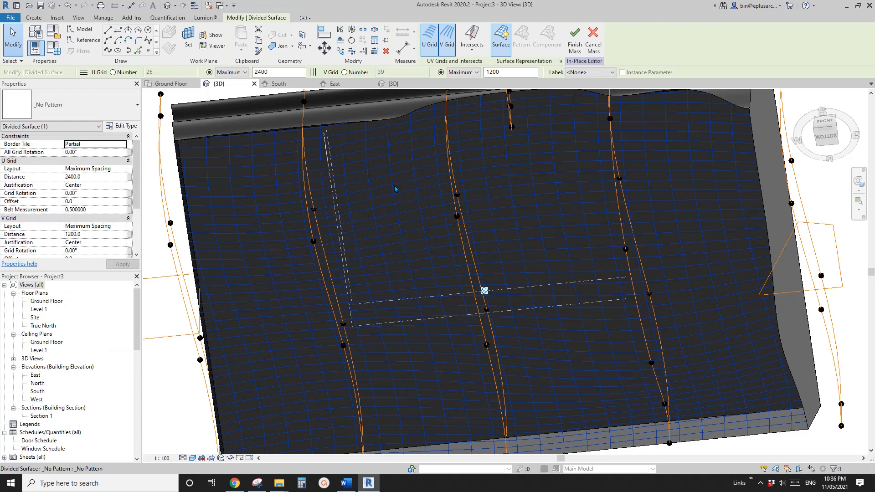
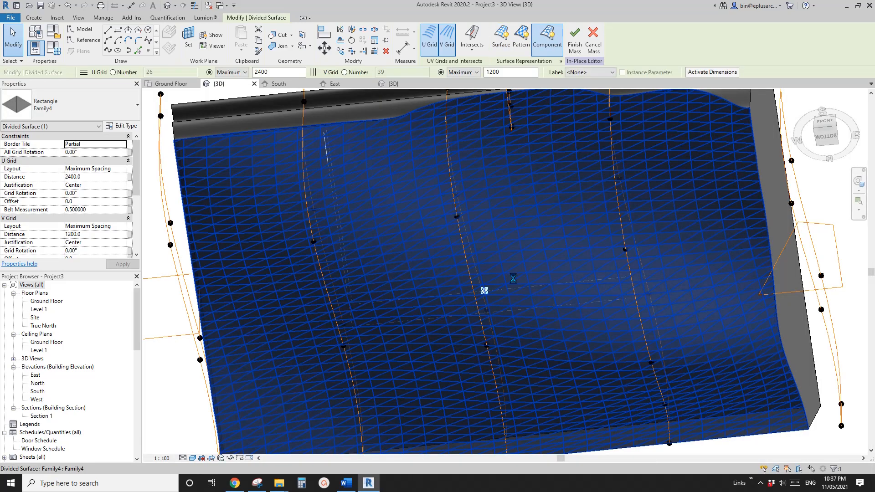
key("Escape")
Inspect the panelled mass and its end face, switch to Google Maps Street View and examine the panel joints and vents on the roof's side face.
middle_click_drag(686, 298, 526, 245, "shift")
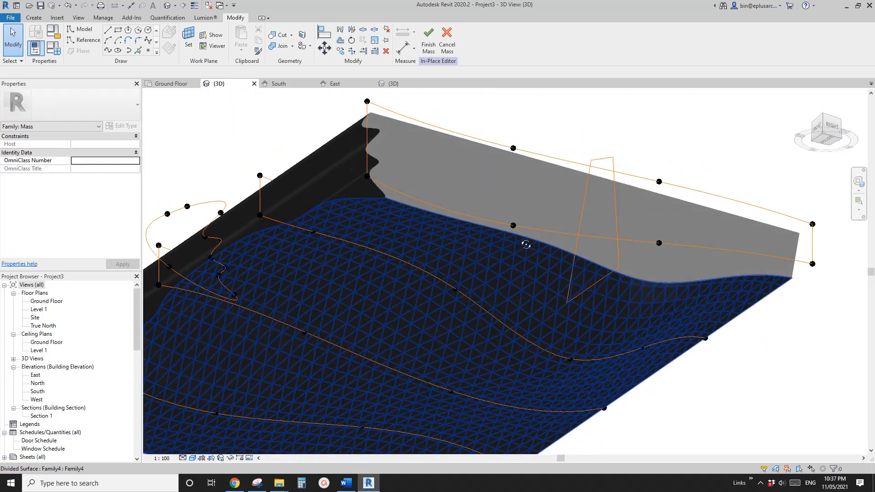
scroll(465, 180, "up", 3)
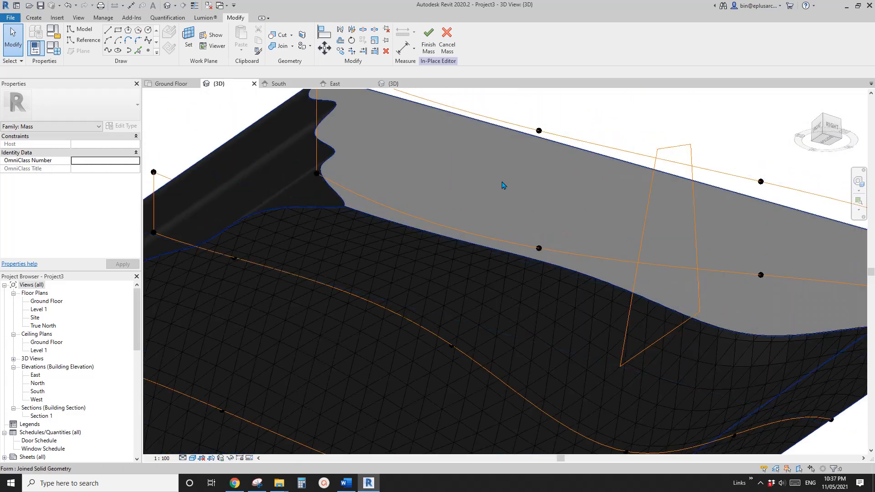
left_click(501, 185)
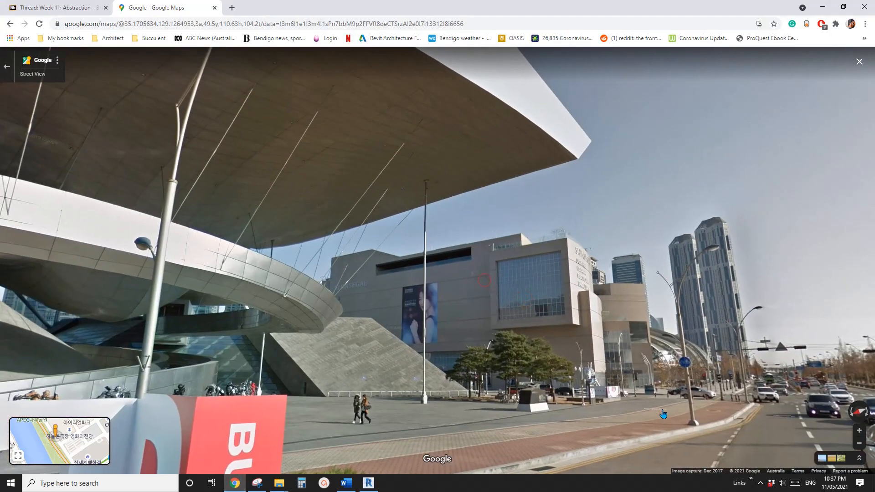
left_click(663, 414)
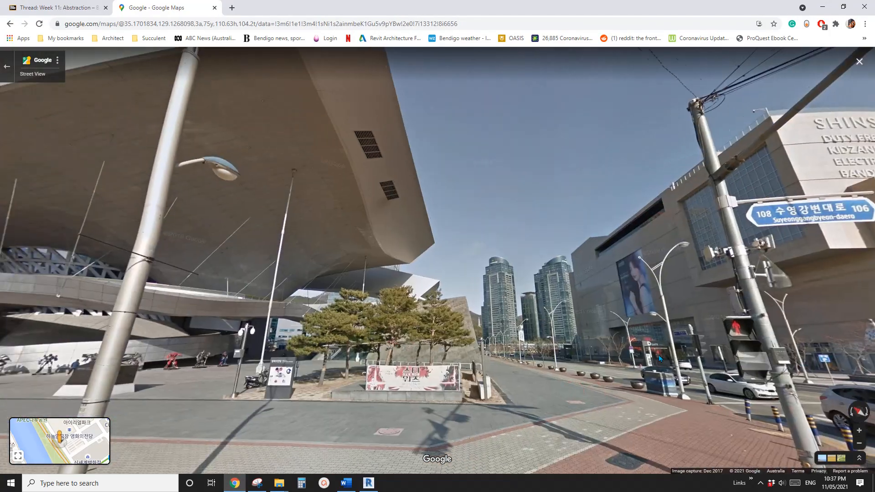
left_click_drag(660, 358, 727, 395)
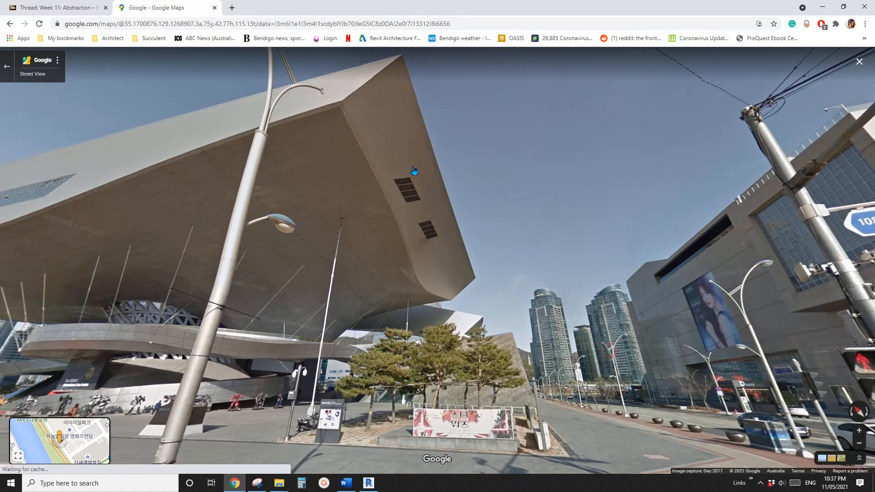
scroll(401, 138, "up", 4)
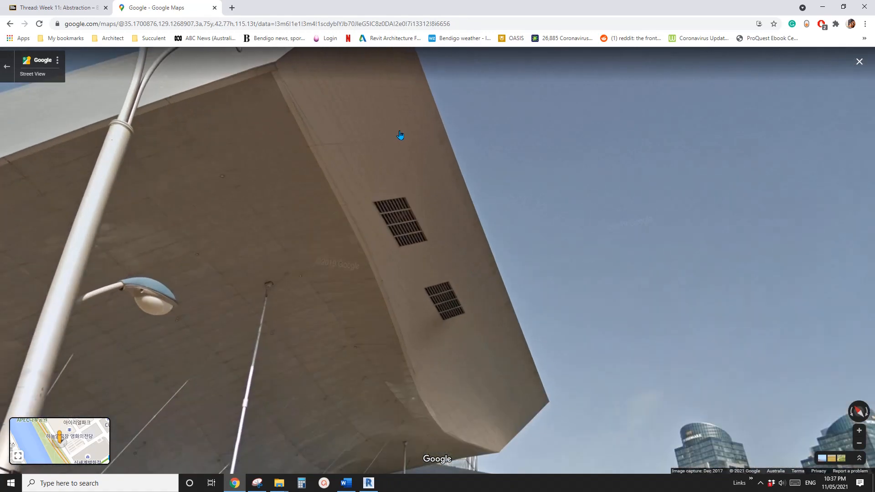
left_click_drag(375, 190, 400, 182)
scroll(417, 301, "down", 3)
scroll(396, 198, "up", 3)
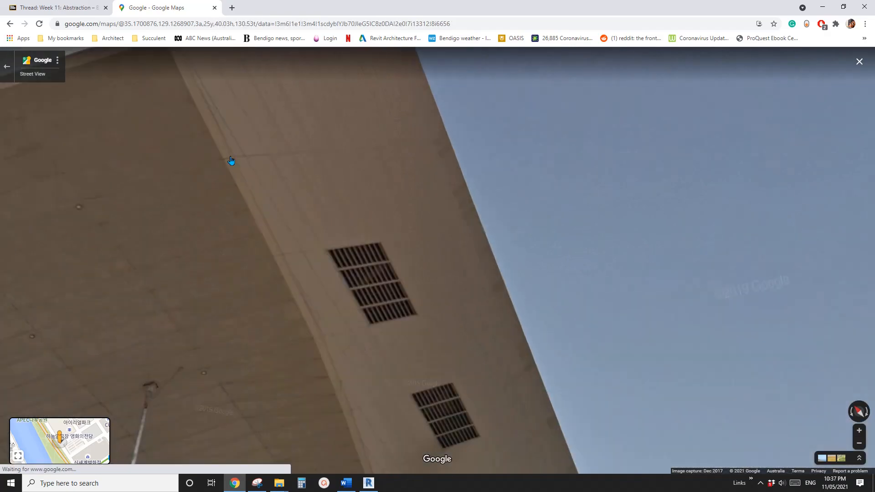
Examine the panel joint lines and vents on the roof's underside and side face from another Street View position.
scroll(353, 191, "down", 4)
left_click_drag(383, 181, 288, 111)
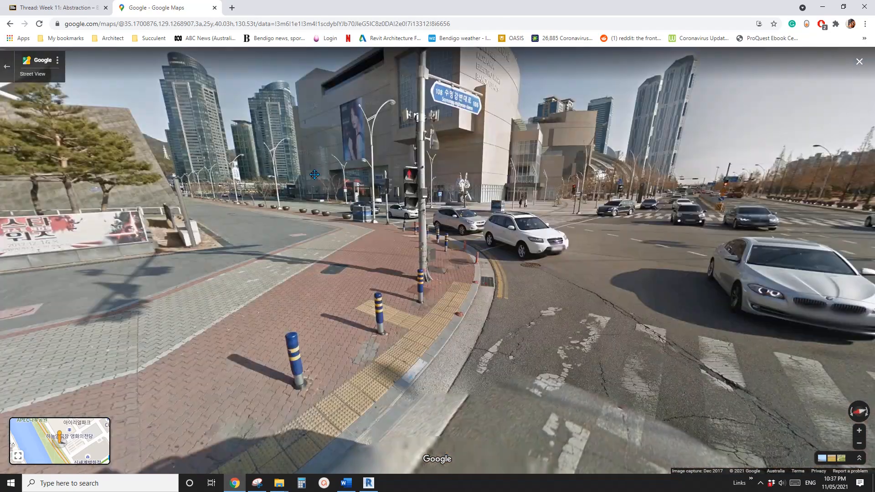
left_click(567, 248)
left_click_drag(305, 200, 434, 221)
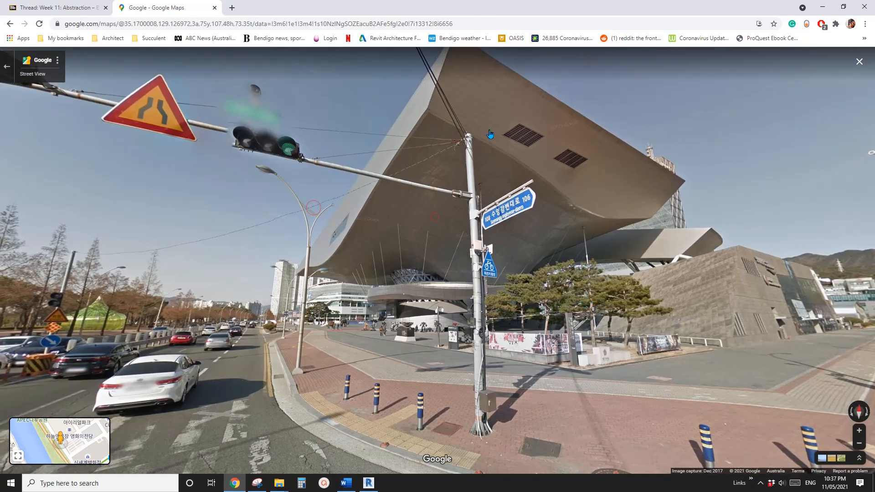
scroll(474, 106, "up", 3)
left_click_drag(518, 106, 437, 214)
scroll(438, 214, "up", 3)
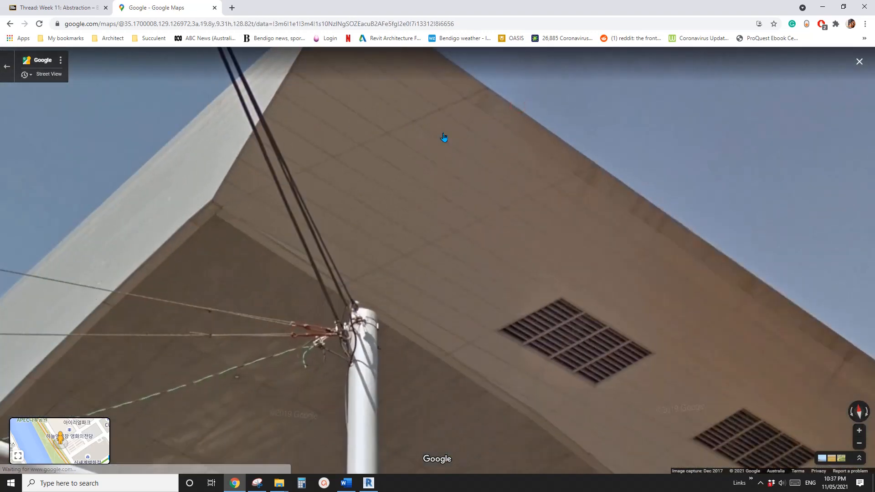
scroll(445, 138, "down", 3)
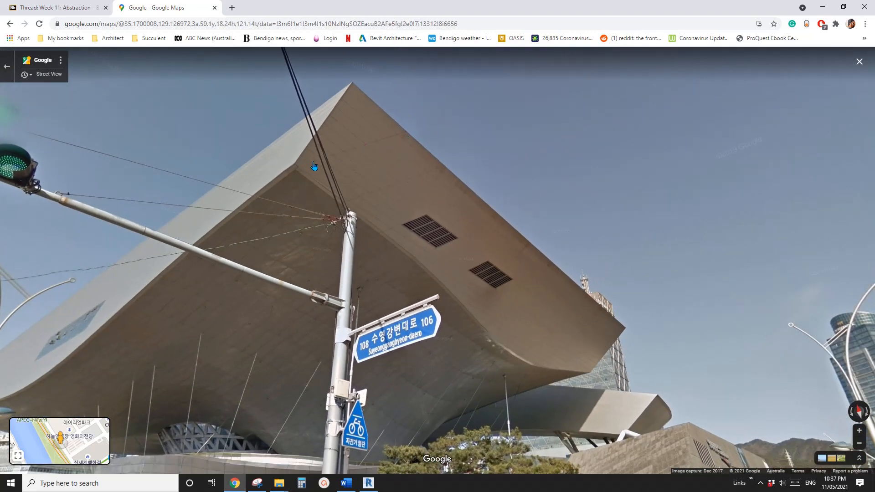
Switch back to Revit and divide the surface of the mass's flat side face into a UV grid.
left_click(369, 484)
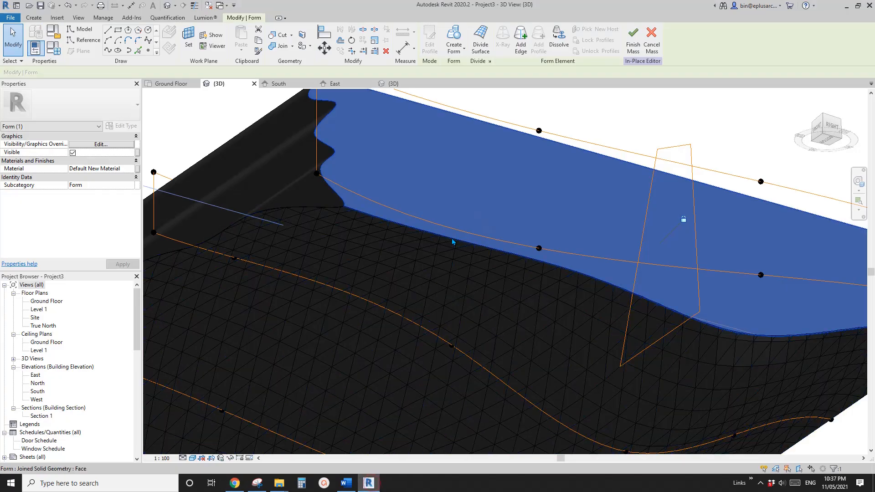
scroll(329, 246, "down", 3)
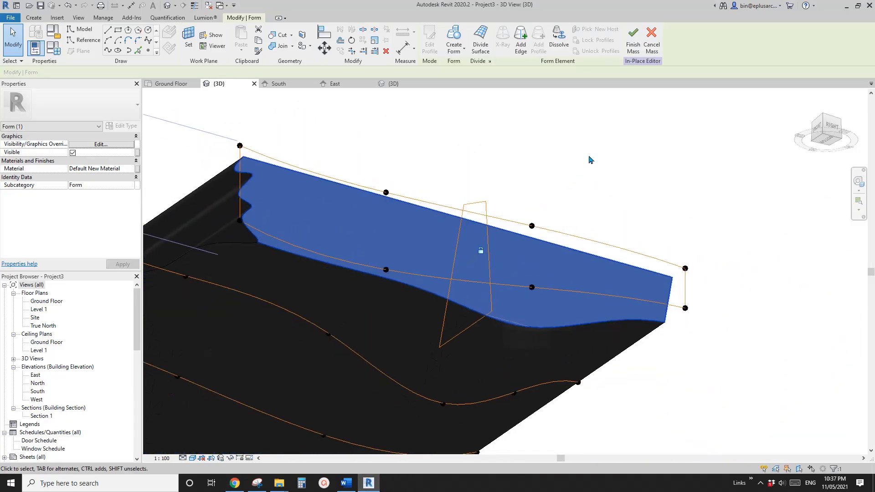
left_click(618, 148)
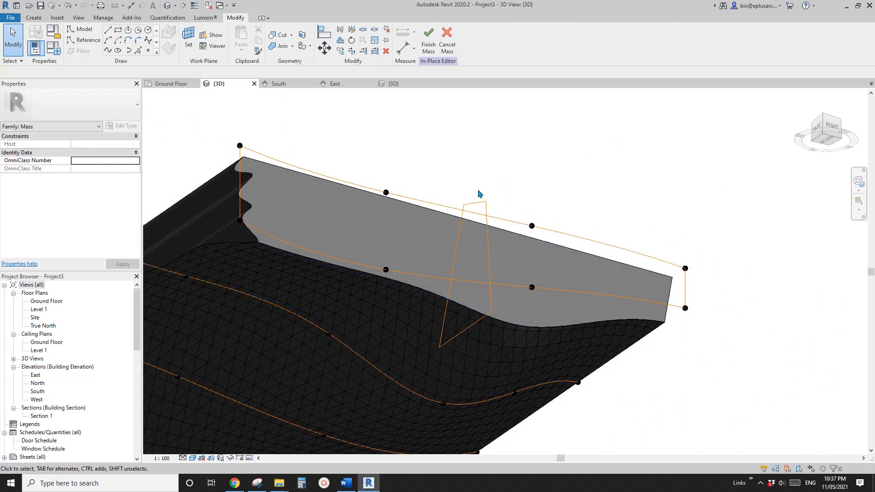
left_click(316, 213)
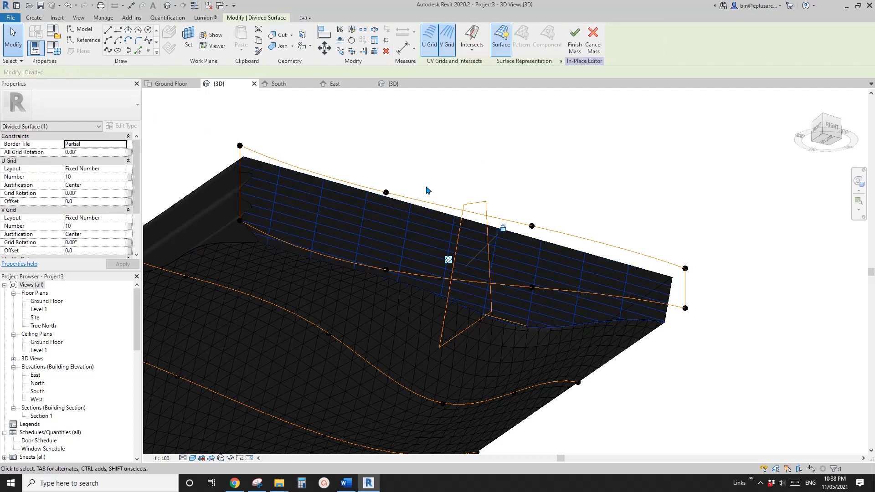
Set the U grid rotation of the divided side face to 45° and deselect it.
scroll(356, 226, "up", 1)
middle_click_drag(350, 229, 431, 226)
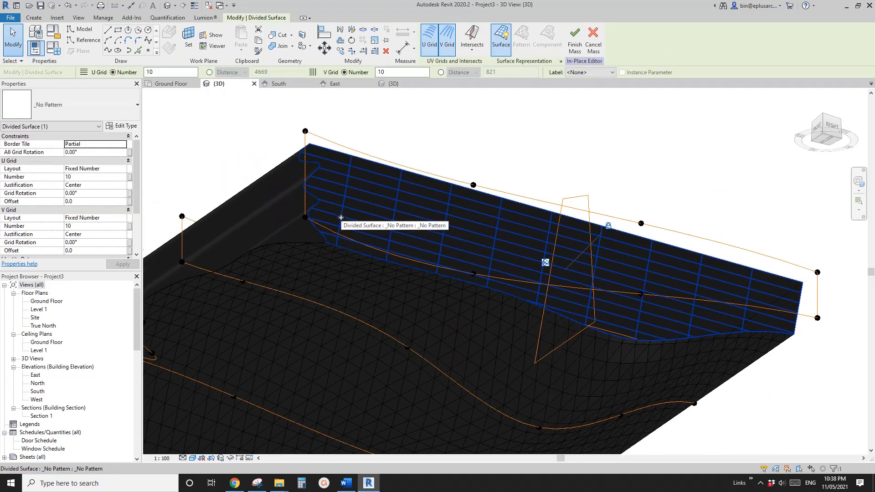
scroll(345, 228, "up", 1)
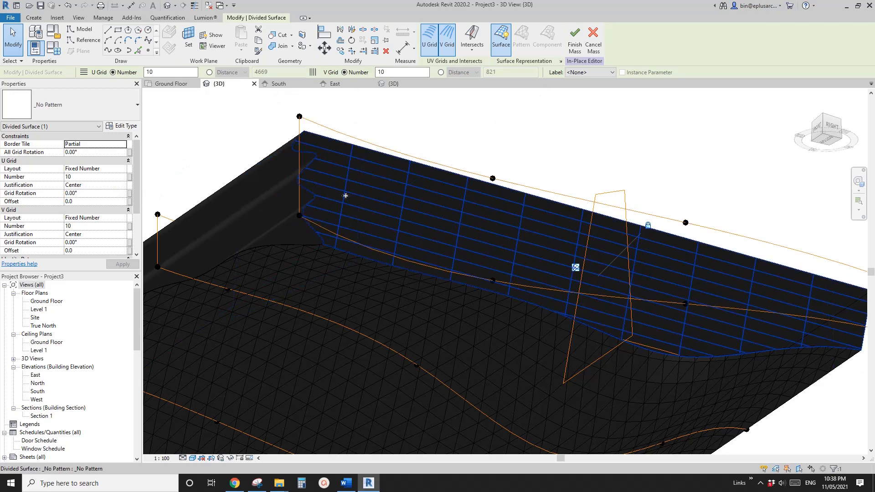
middle_click_drag(491, 241, 409, 219)
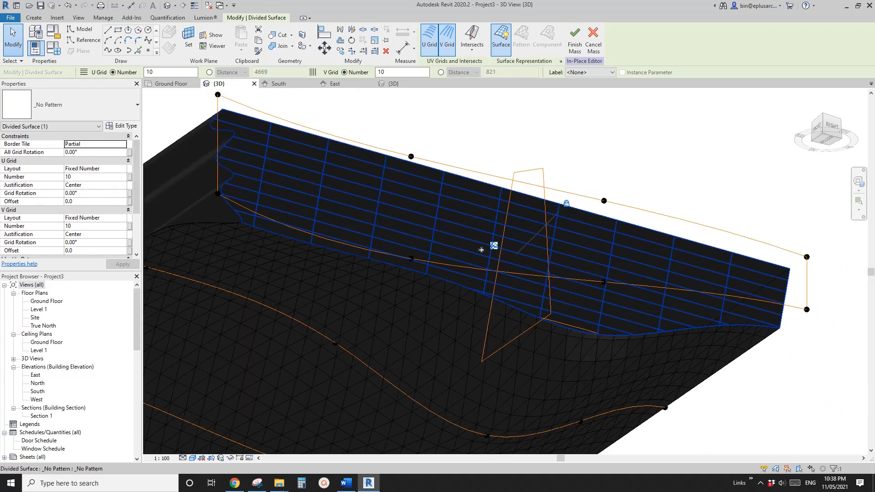
middle_click_drag(453, 248, 409, 194, "shift")
middle_click_drag(401, 224, 419, 223)
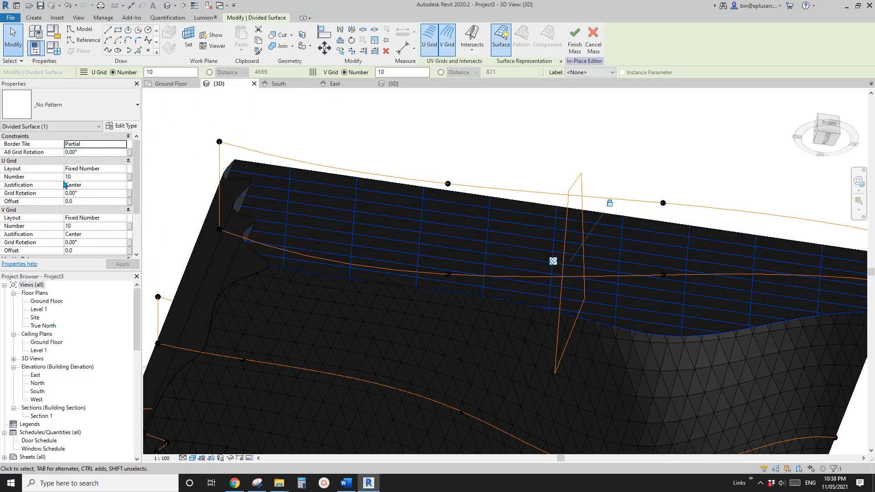
left_click(85, 176)
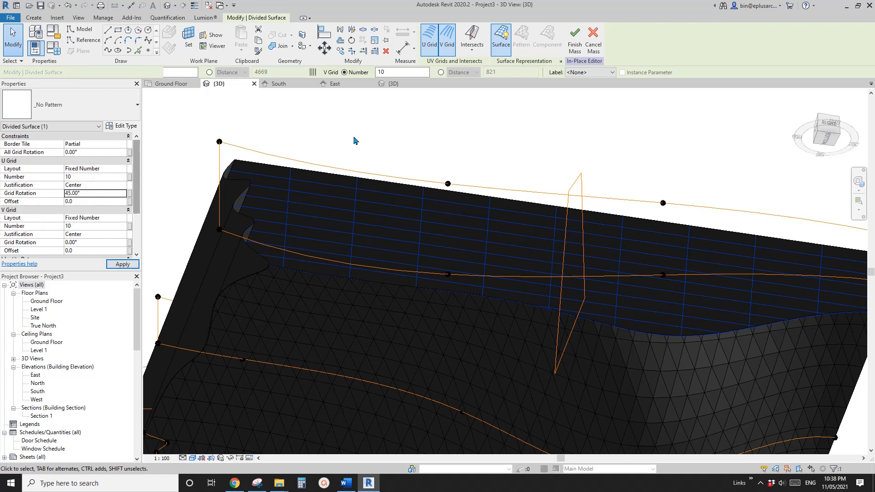
scroll(381, 172, "down", 1)
middle_click_drag(440, 203, 446, 237, "shift")
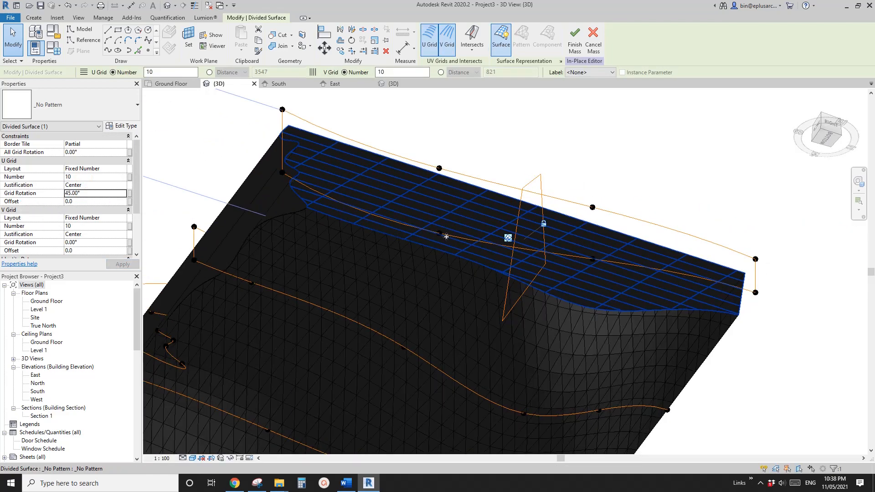
key("Escape")
Switch to Street View to compare the slant of the side face's joints with the grid, and return to Revit.
left_click(237, 484)
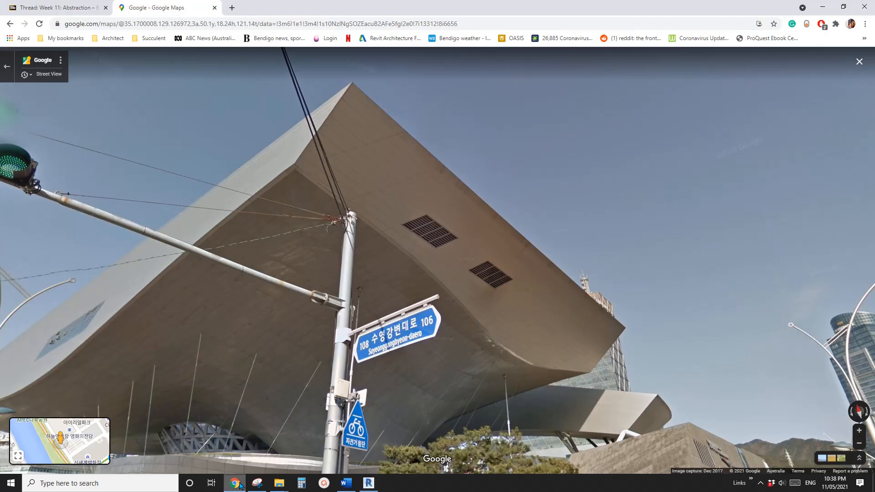
left_click(369, 484)
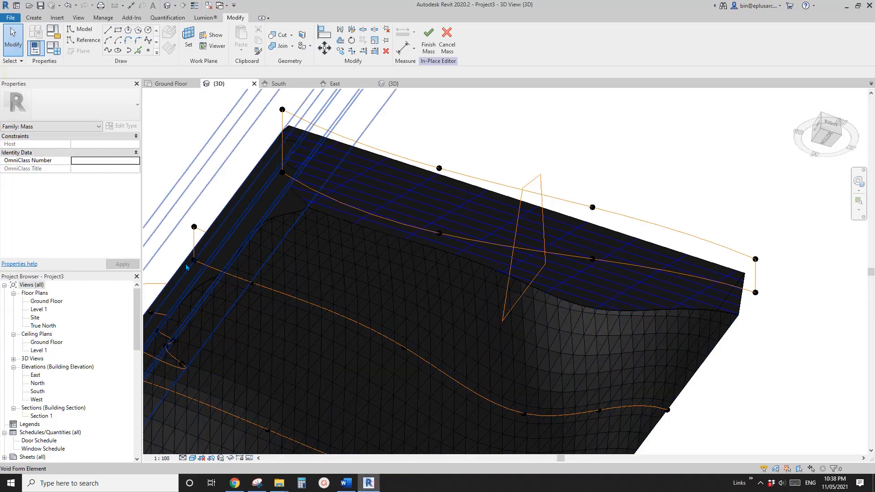
left_click(372, 483)
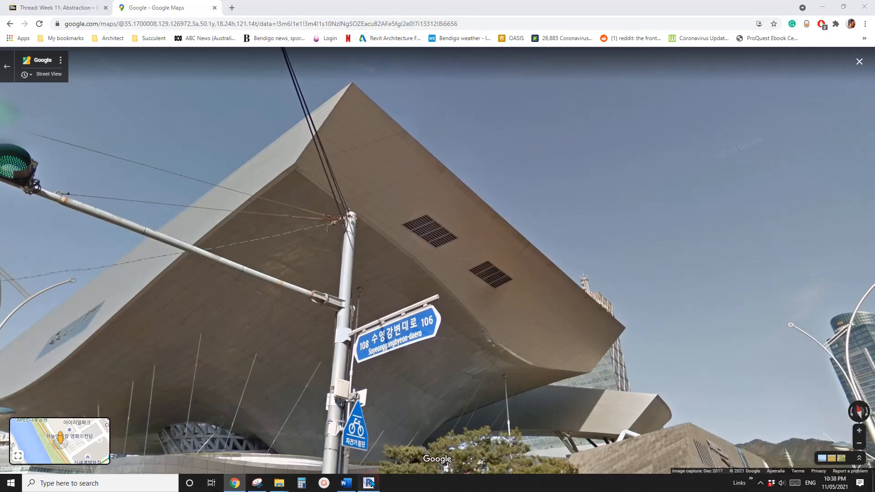
left_click(370, 483)
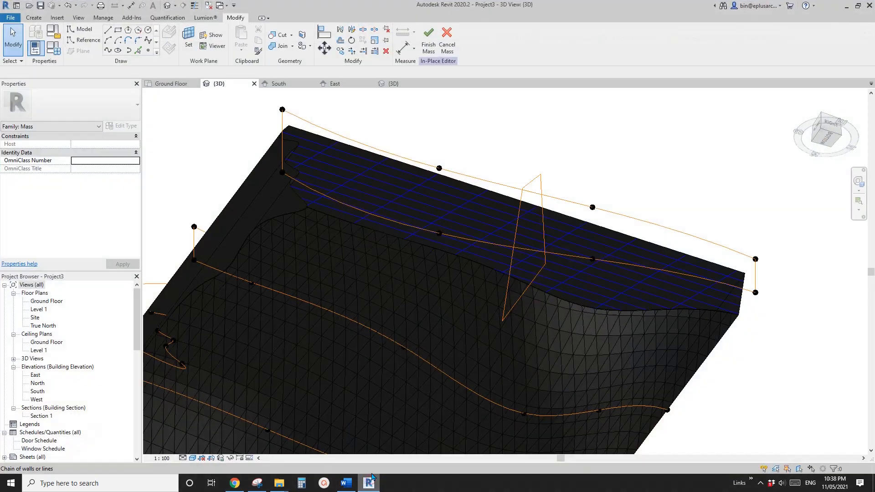
Set the U grid rotation of the divided side face to 30°.
left_click(176, 188)
left_click(95, 193)
type("30")
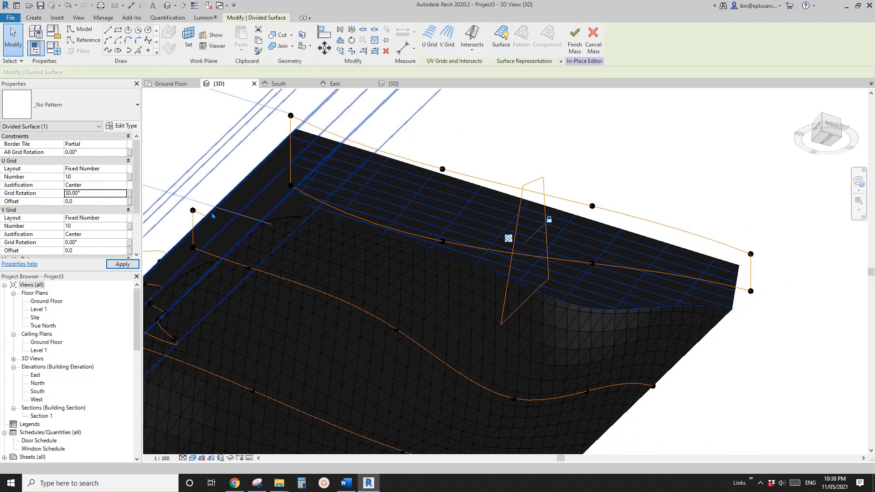
Apply the Rectangle pattern to the divided side face and check it together with the panelled underside.
left_click(96, 109)
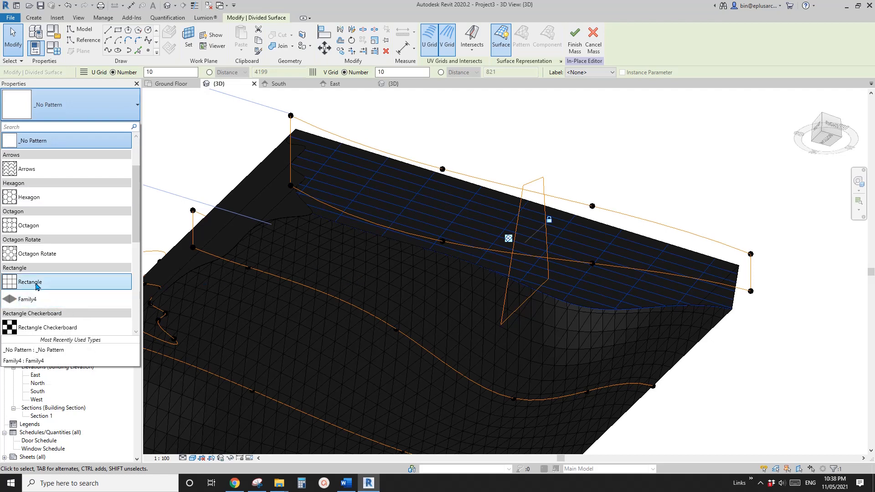
left_click(42, 286)
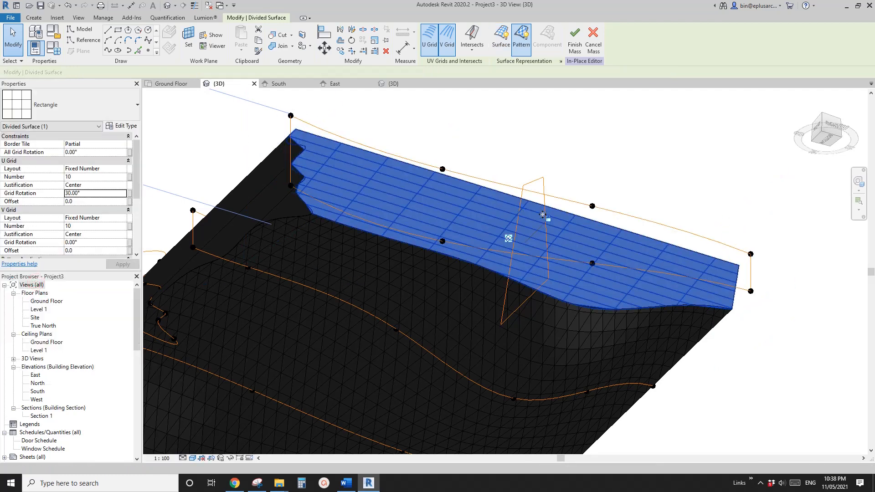
key("Escape")
mouse_move(600, 236)
middle_mouse_down("shift")
mouse_move(570, 248)
mouse_move(679, 219)
mouse_move(682, 246)
mouse_move(596, 248)
mouse_move(477, 293)
mouse_move(557, 258)
mouse_move(615, 256)
mouse_move(416, 254)
mouse_move(741, 256)
mouse_move(580, 291)
mouse_move(498, 295)
mouse_move(654, 313)
middle_mouse_up("shift")
scroll(486, 286, "up", 1)
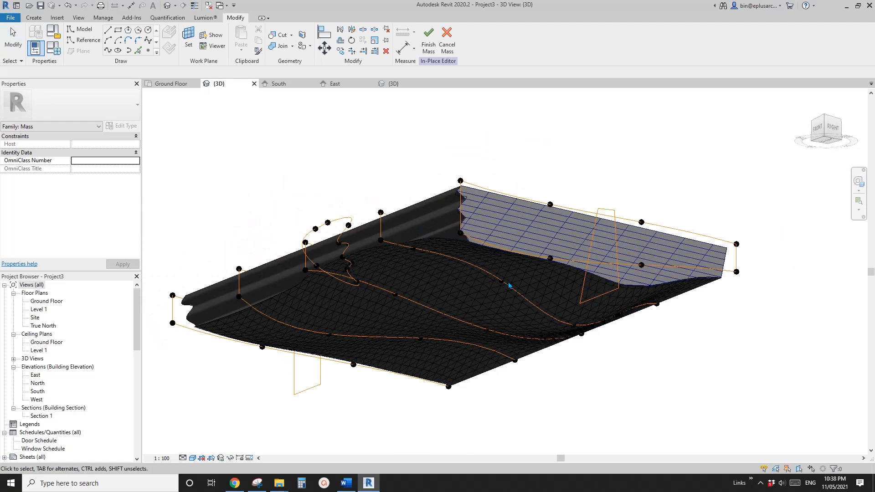
middle_click_drag(510, 287, 509, 254, "shift")
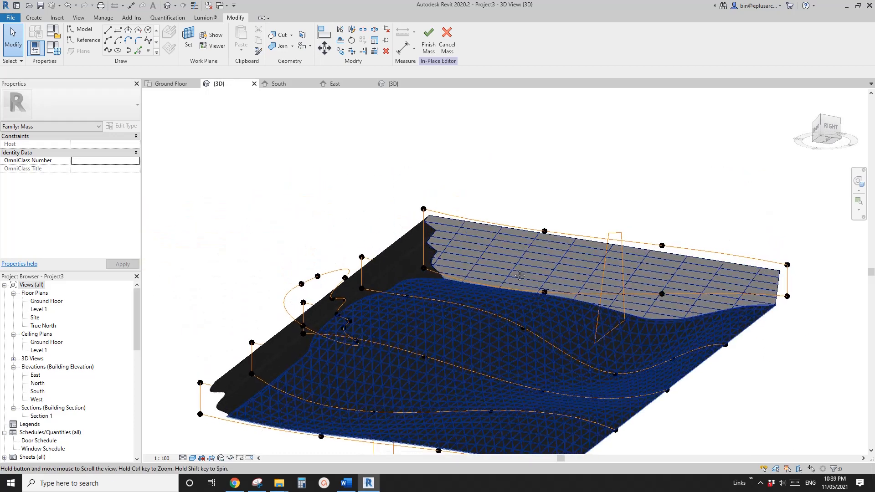